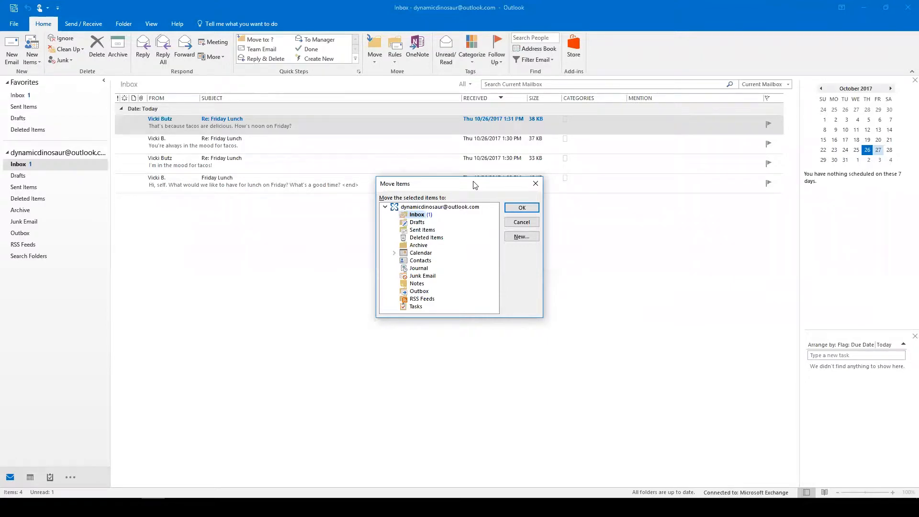
Dismiss the Move Items dialog without moving anything and switch to the PowerPoint Keyboard Shortcuts slide.
key("Down")
key("Down")
key("Down")
key("Down")
key("Up")
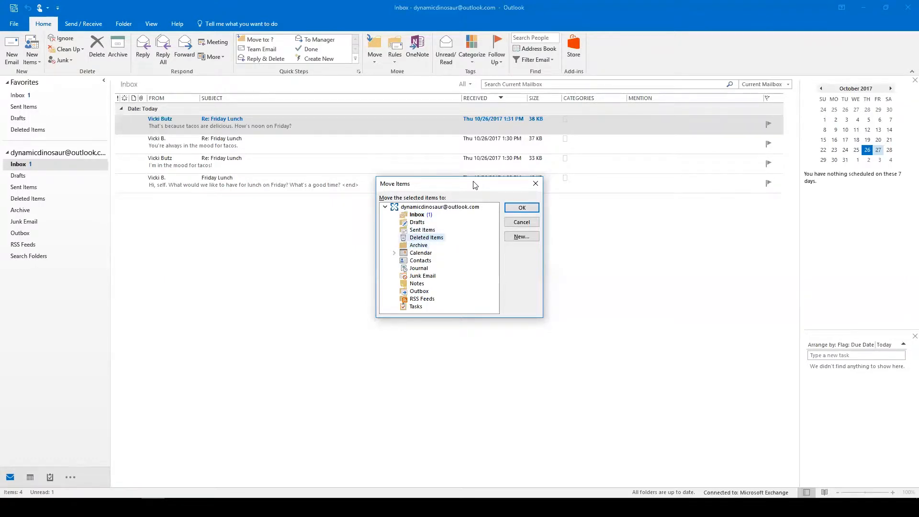
key("Up")
key("Up")
key("Up")
left_click(535, 185)
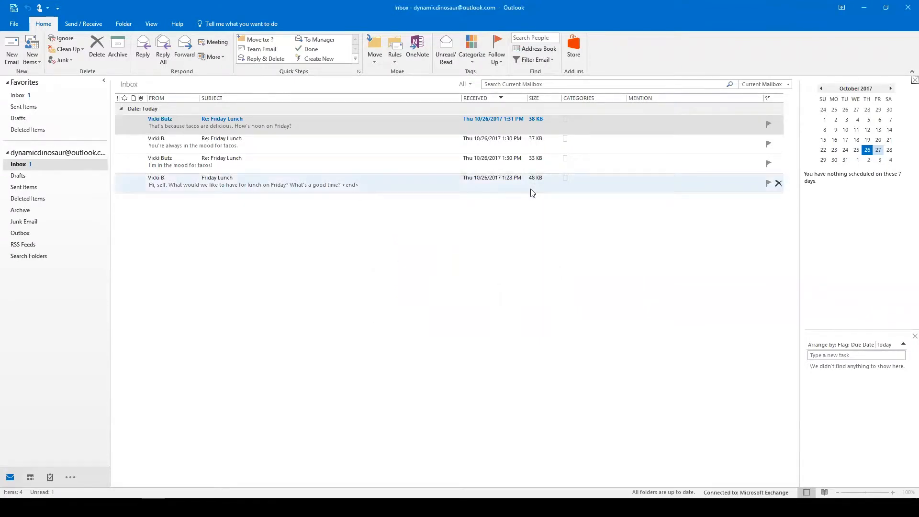
key("alt+Tab")
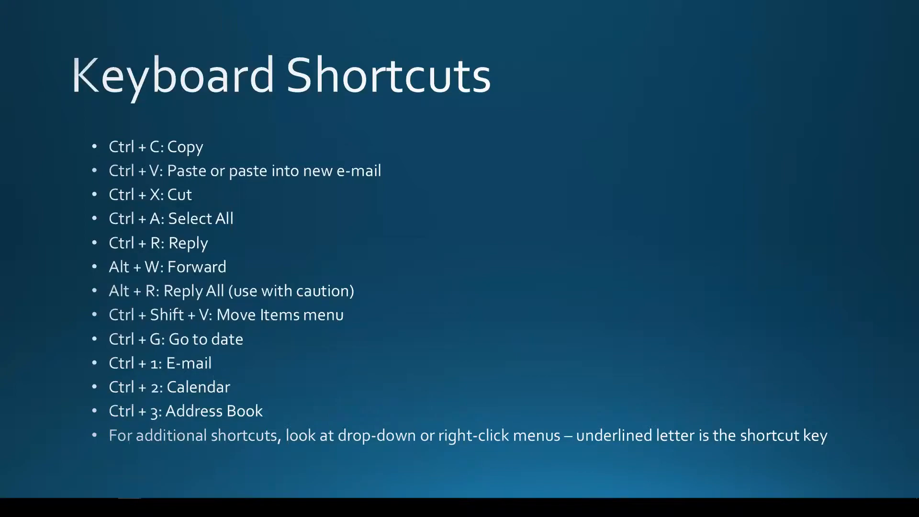
Return to Outlook and show the October 2017 Calendar in Month view with Ctrl+2.
key("alt+Tab")
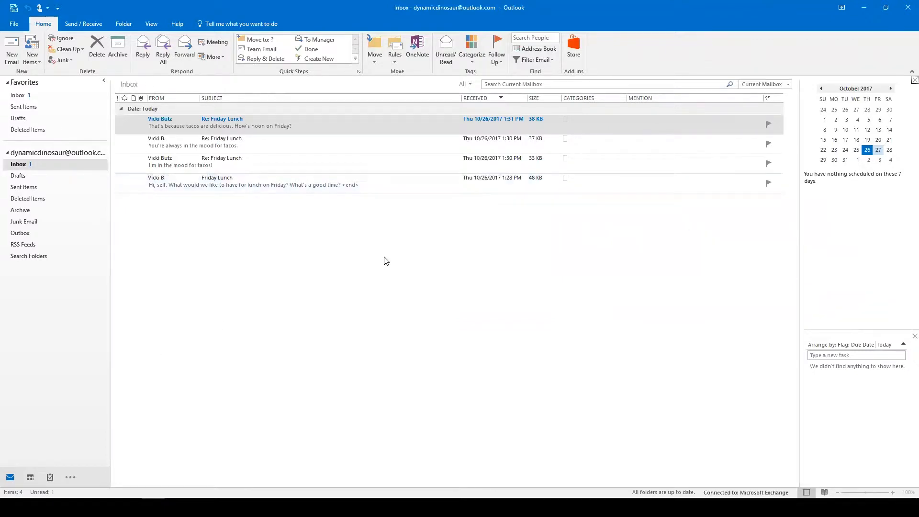
key("ctrl+2")
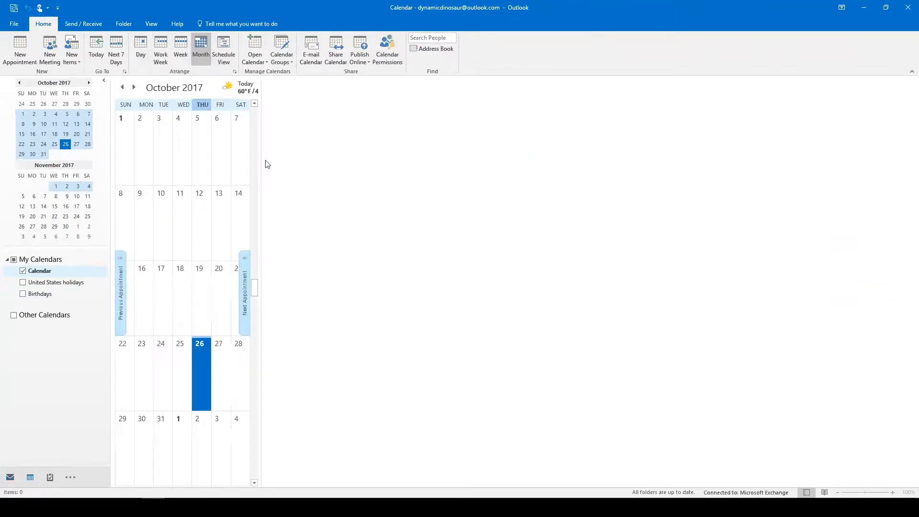
Widen the October 2017 month grid to fill the window and bring up Go To Date with Ctrl+G.
left_click_drag(259, 89, 797, 166)
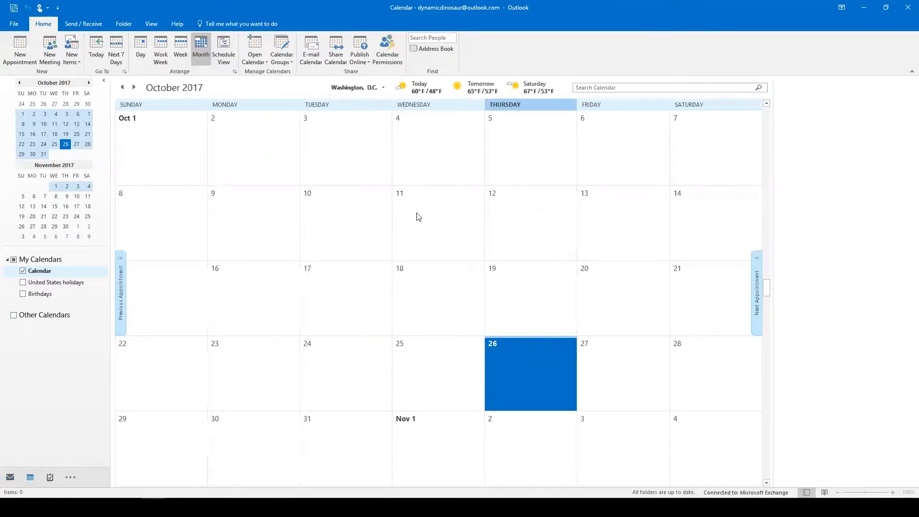
key("ctrl+g")
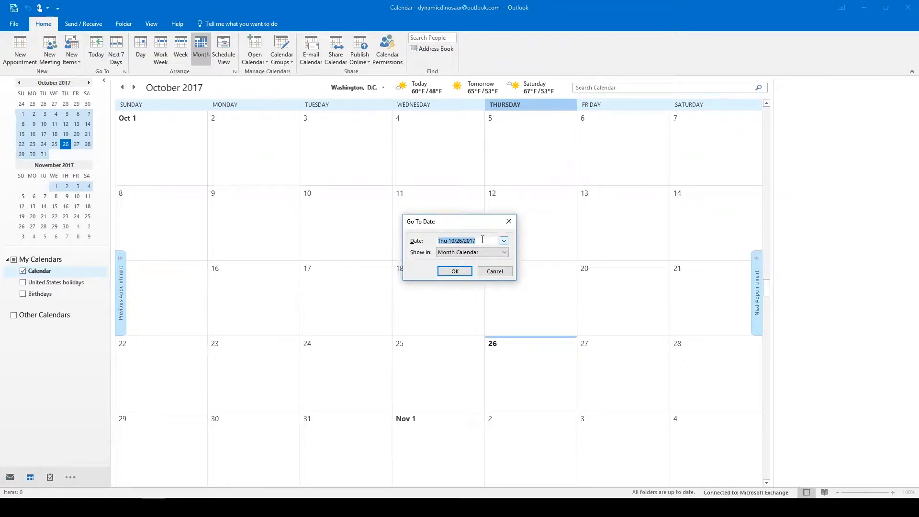
Jump the calendar to November 2, 2017, then page forward four months to March 2018.
type("11/2/17")
key("Return")
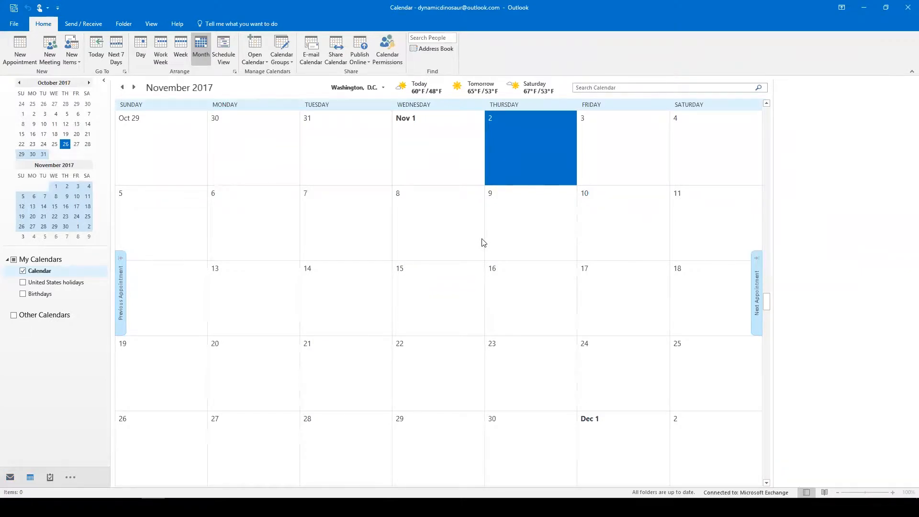
left_click(89, 83)
left_click(90, 82)
left_click(90, 82)
left_click(90, 82)
left_click(90, 82)
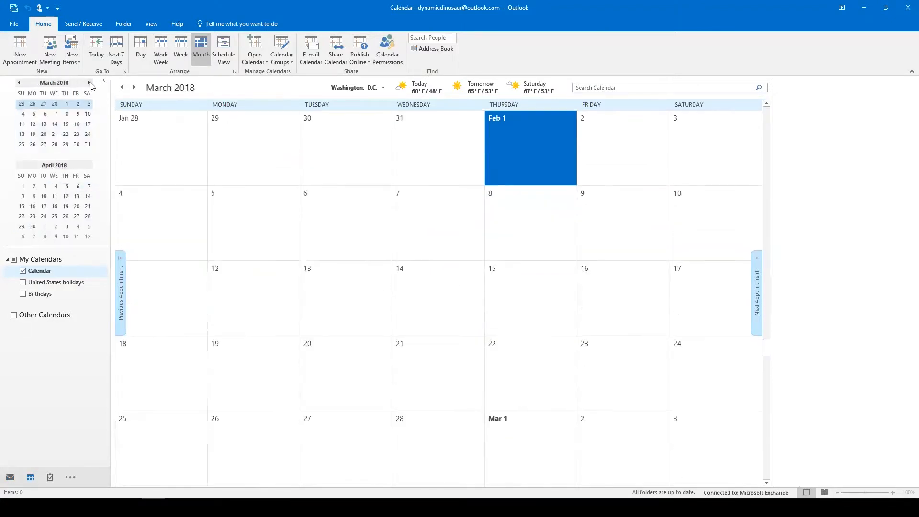
Step the calendar back three months, then return to the Mail inbox.
left_click(19, 83)
left_click(20, 83)
left_click(19, 83)
left_click(19, 82)
left_click(19, 82)
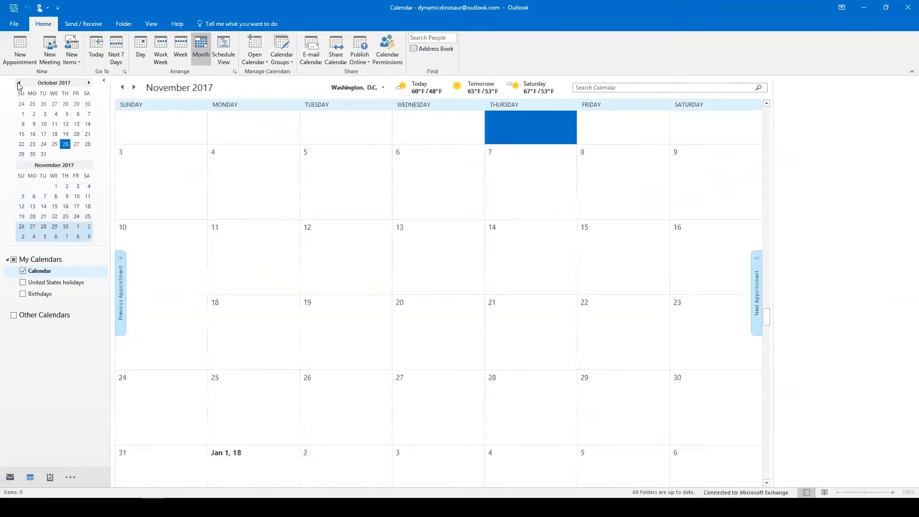
left_click(19, 83)
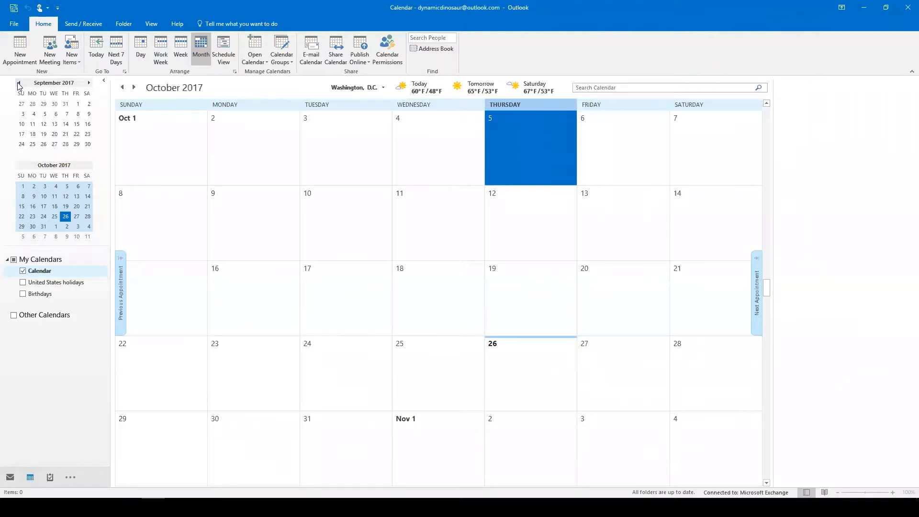
key("ctrl+1")
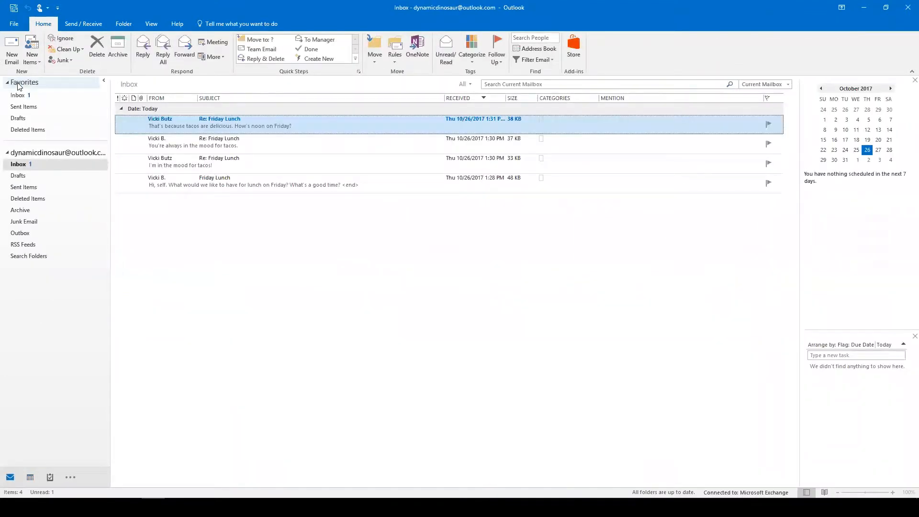
Visit the Calendar and Contacts views, then show and dismiss the extra folder views list.
key("ctrl+2")
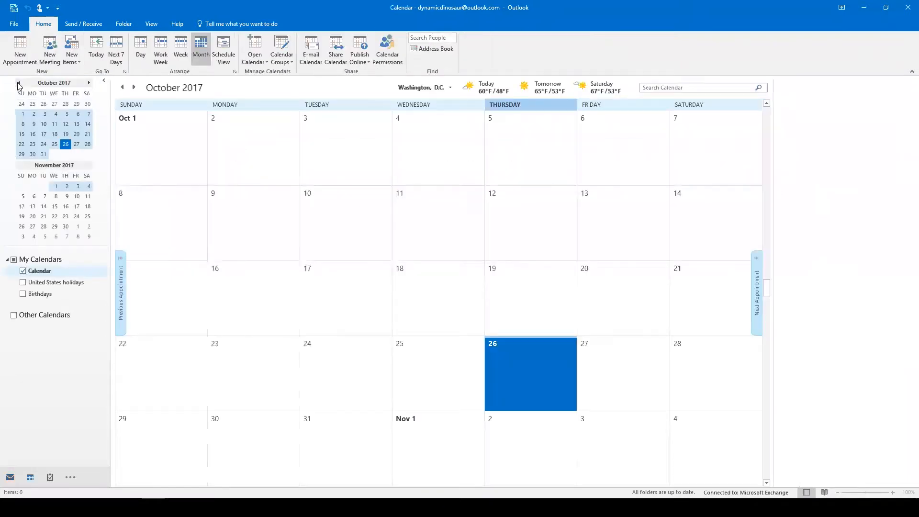
key("ctrl+3")
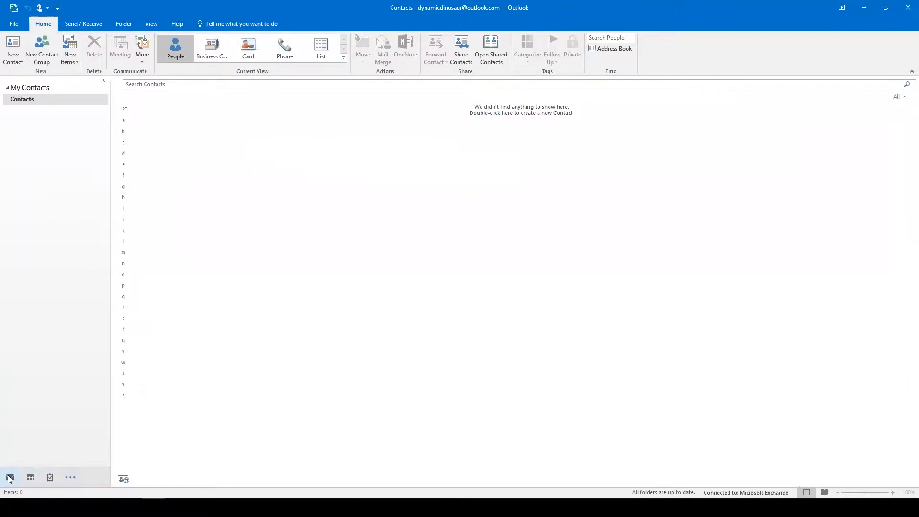
mouse_move(34, 478)
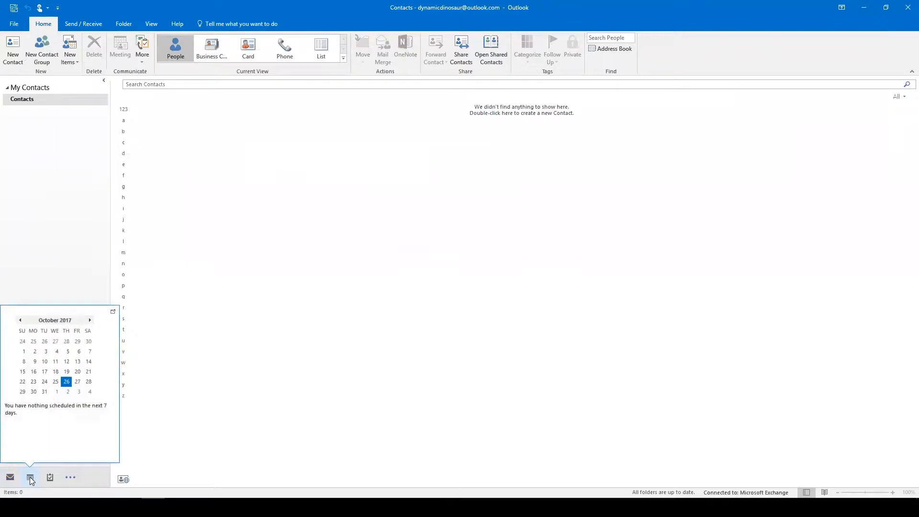
left_click(72, 478)
key("Escape")
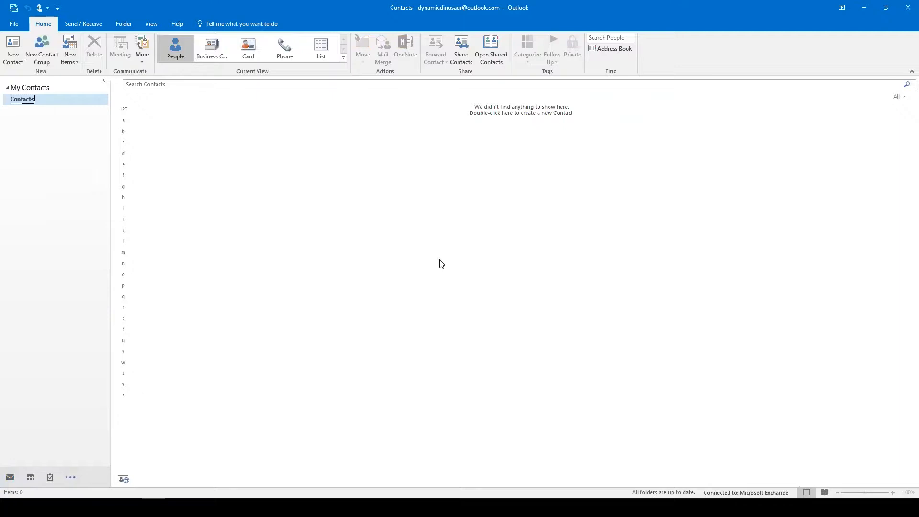
Cycle through Mail, Calendar, Contacts and Notes, back to Mail, then switch to PowerPoint.
key("ctrl+1")
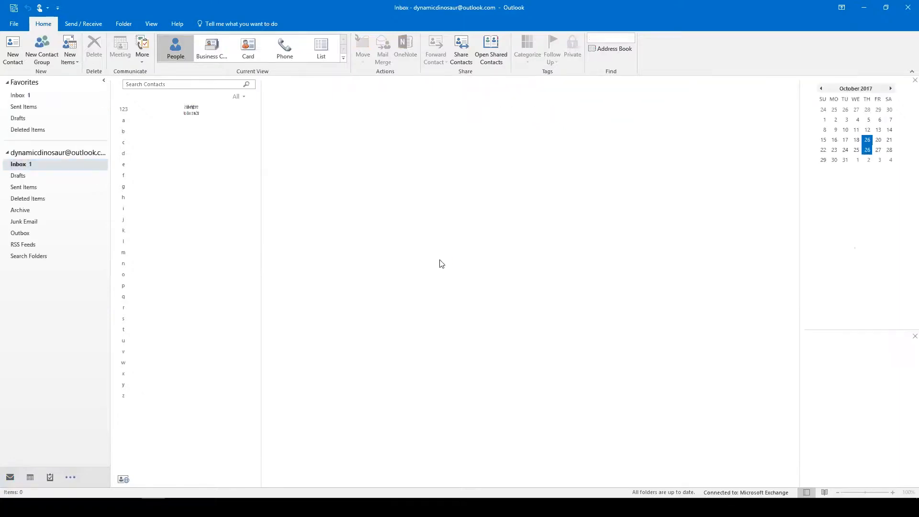
key("ctrl+2")
key("ctrl+3")
key("ctrl+5")
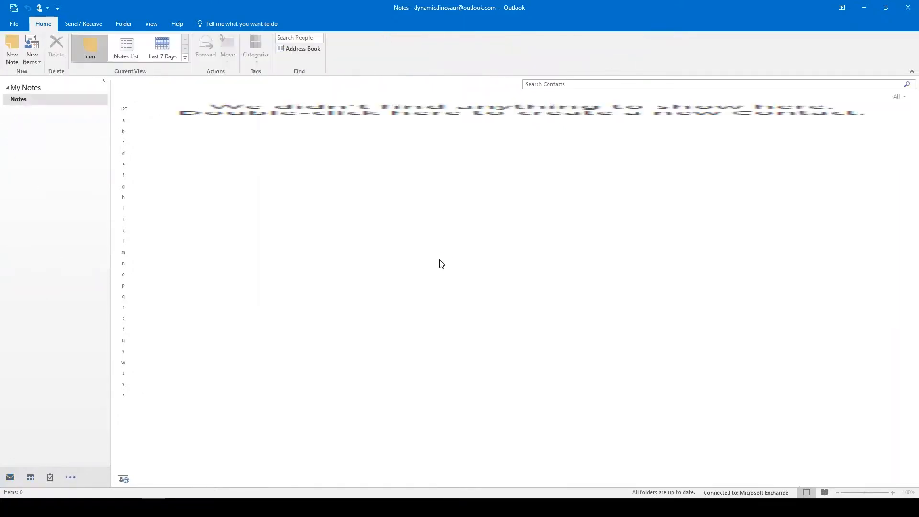
key("ctrl+1")
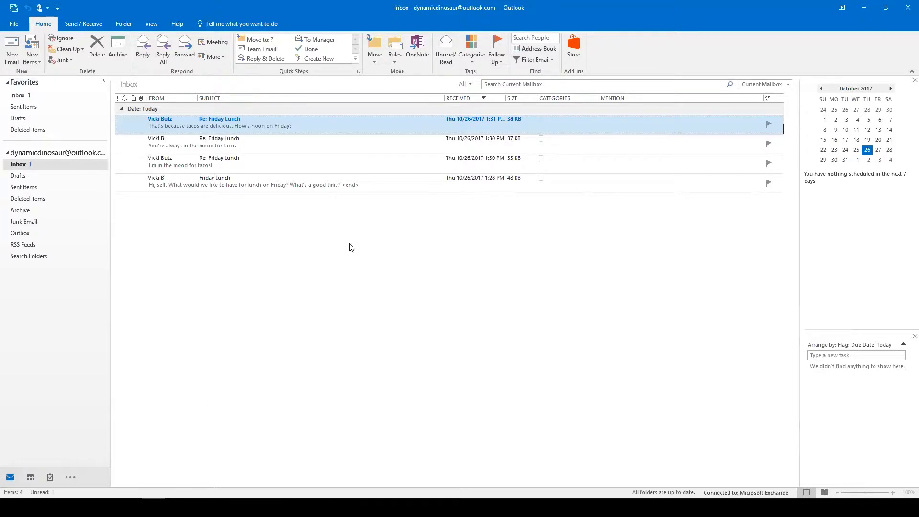
key("alt+Tab")
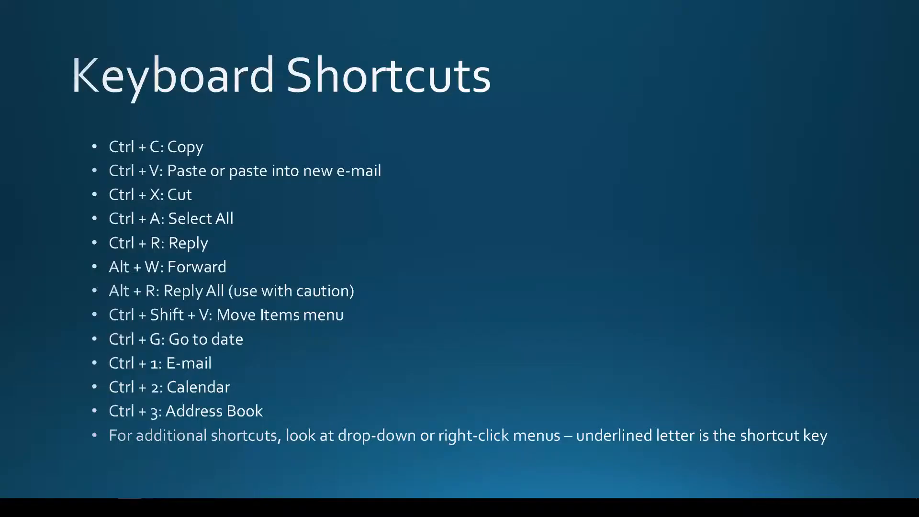
key("alt+Tab")
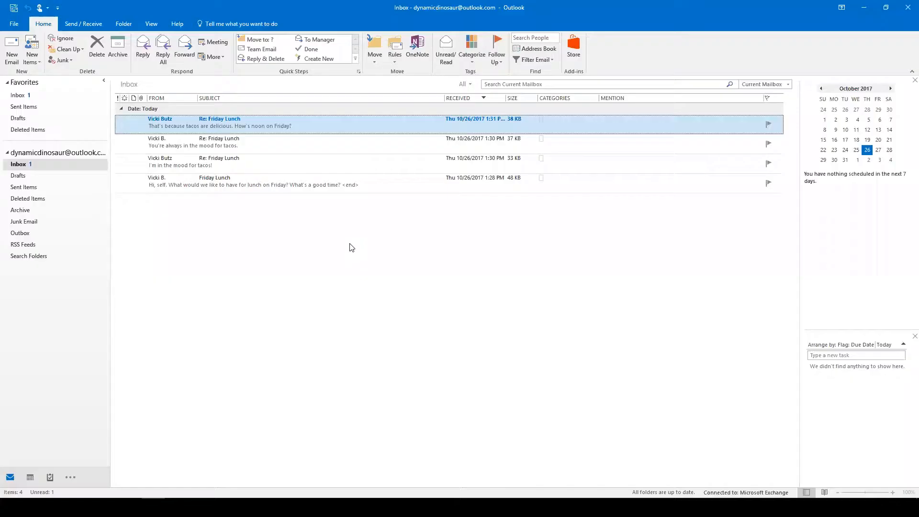
right_click(334, 129)
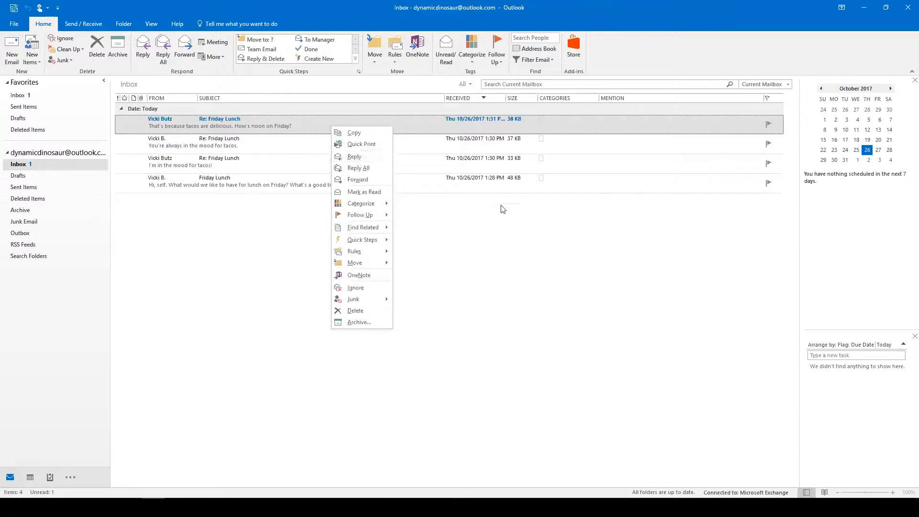
right_click(437, 233)
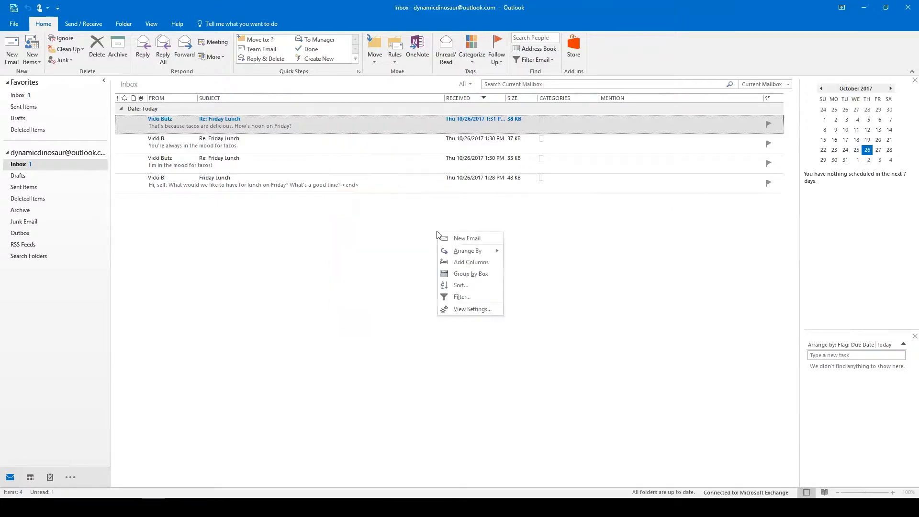
left_click(351, 211)
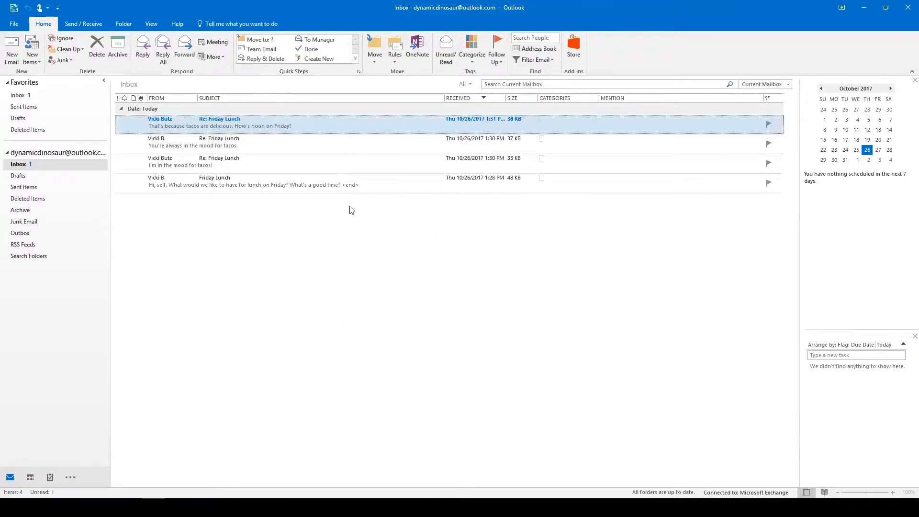
right_click(328, 120)
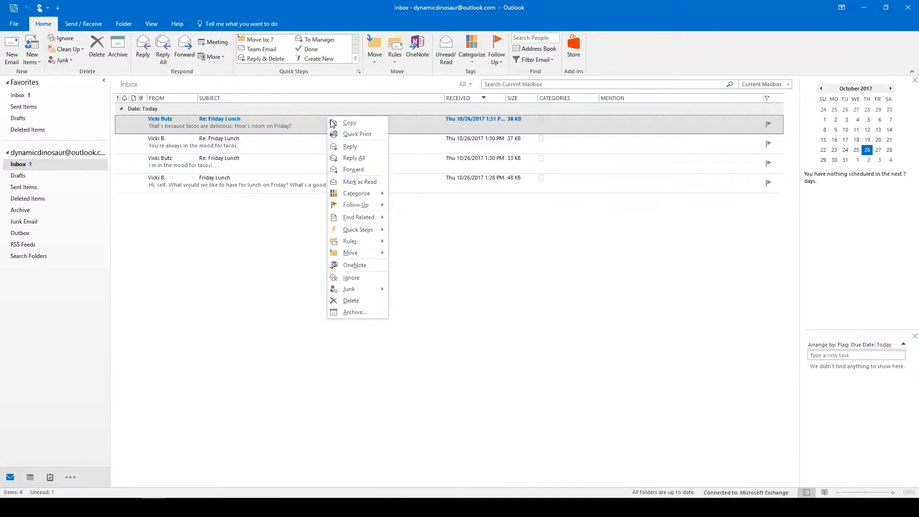
left_click(471, 254)
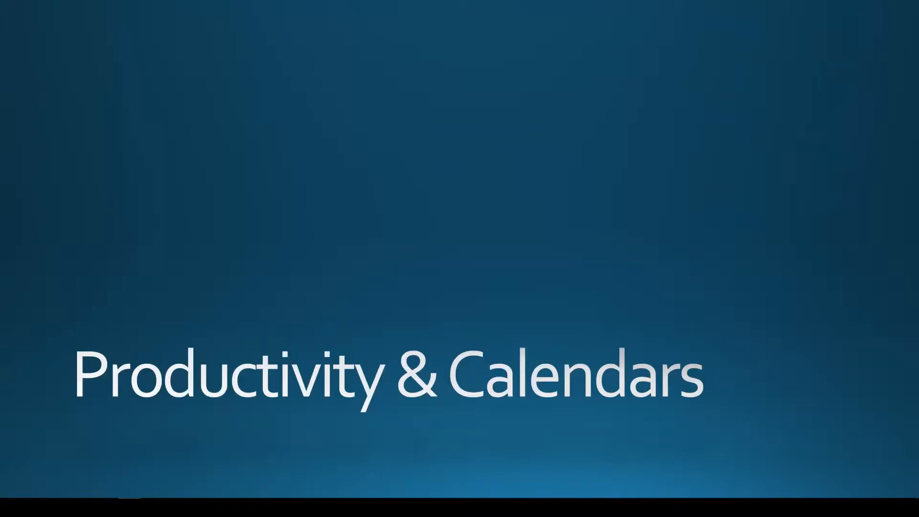
Bring the Outlook Inbox window back in front of the PowerPoint slides via Alt+Tab.
key("alt+Tab")
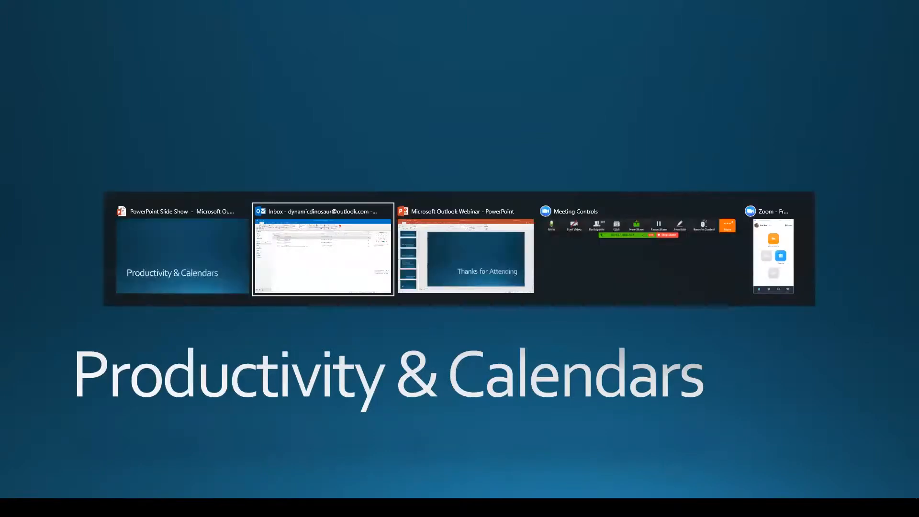
key("alt+Tab")
key("alt+shift+Tab")
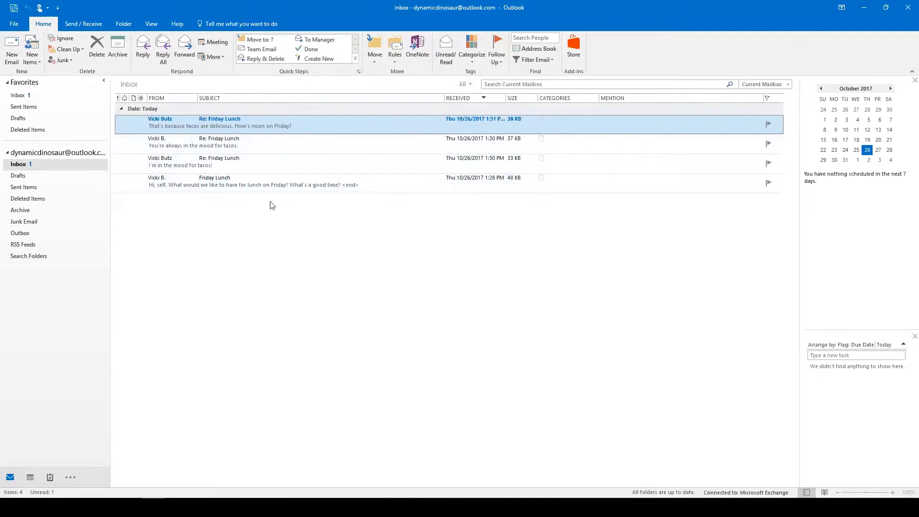
Turn on Show as Conversations from the View ribbon for the inbox.
left_click(149, 23)
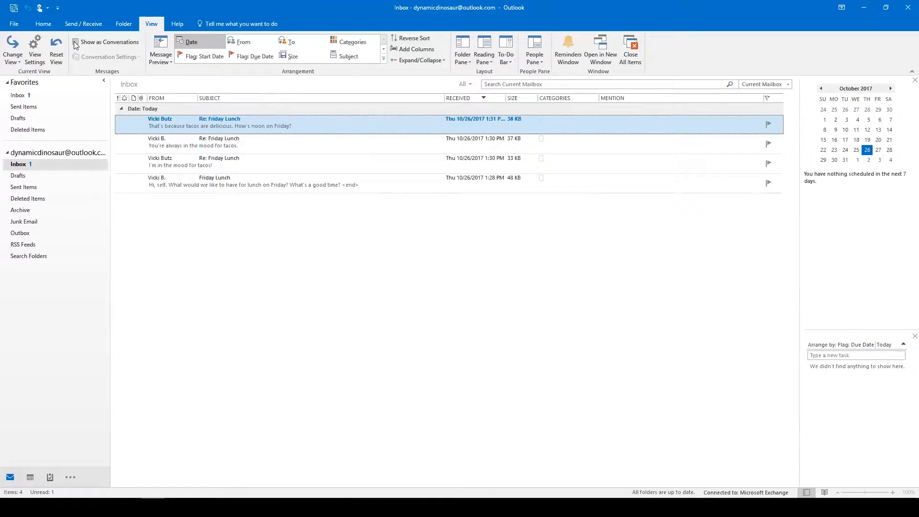
left_click(75, 42)
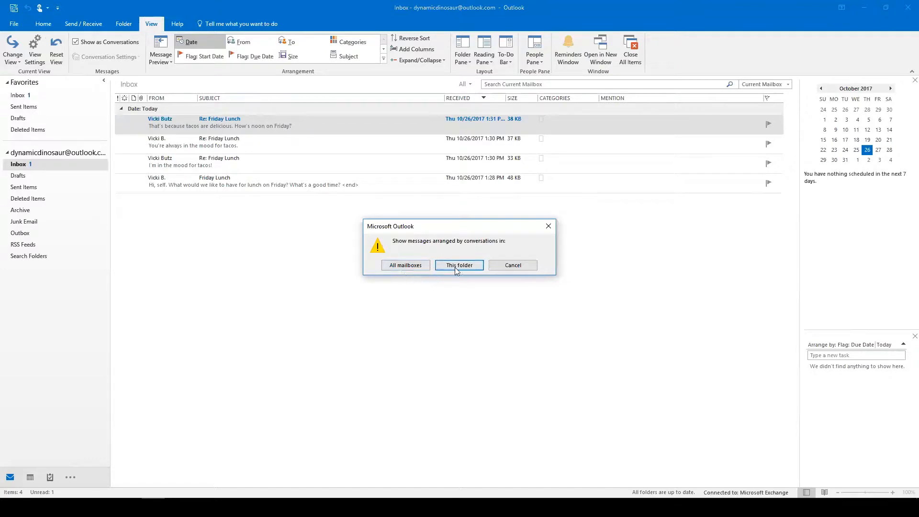
Apply conversation grouping to this folder only and close the Re: Friday Lunch message window.
left_click(404, 266)
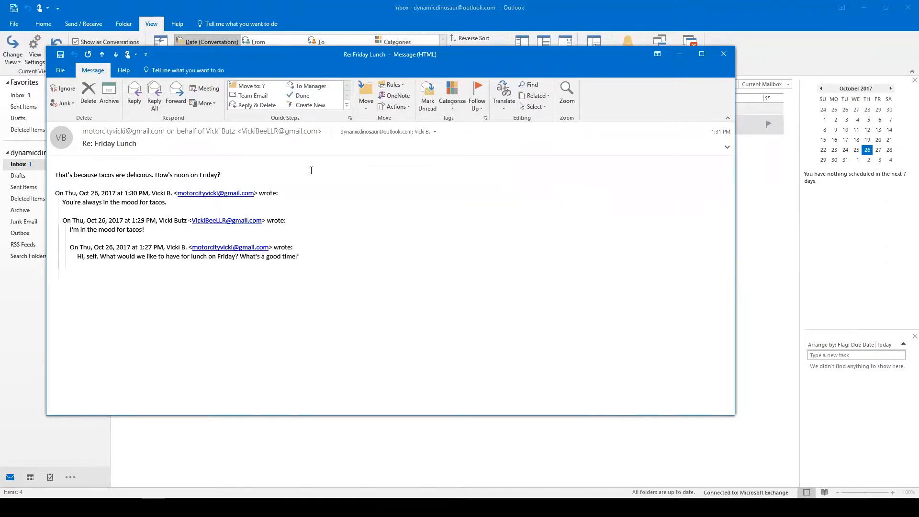
left_click(723, 57)
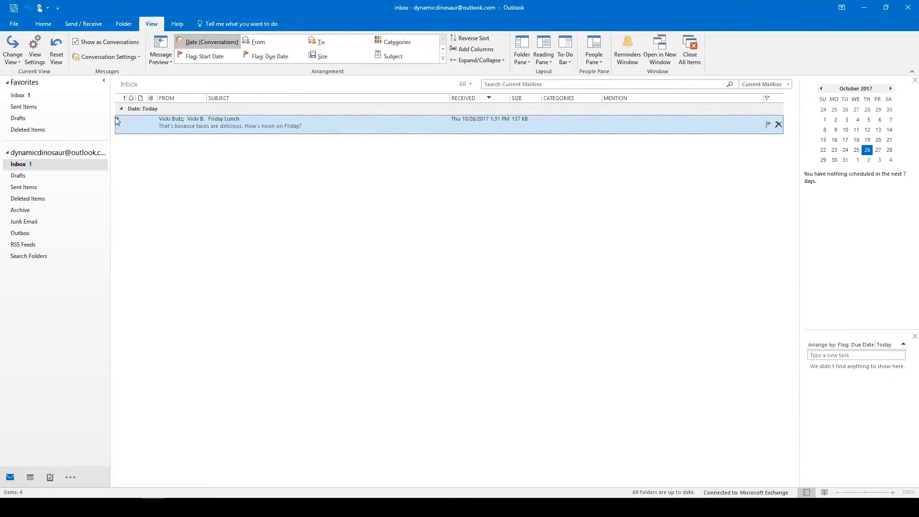
Expand, collapse, then re-expand the Friday Lunch conversation to list its four messages.
left_click(115, 118)
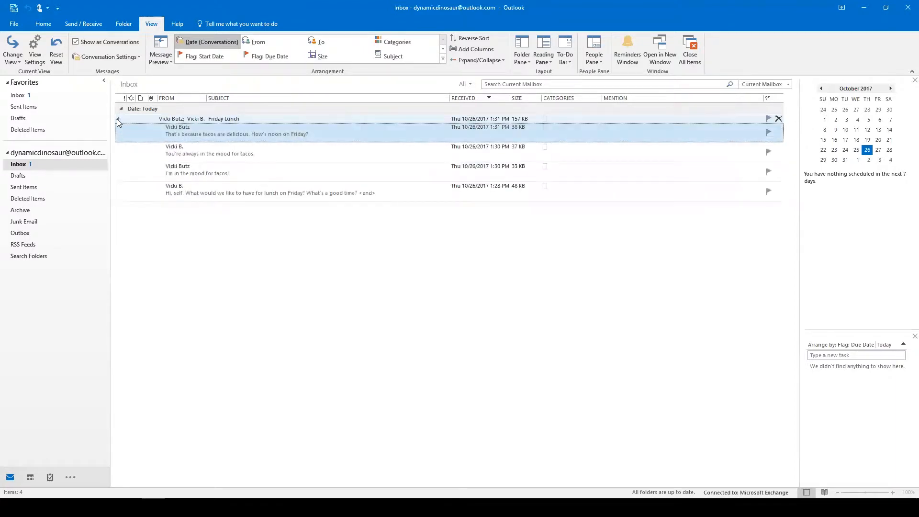
left_click(117, 119)
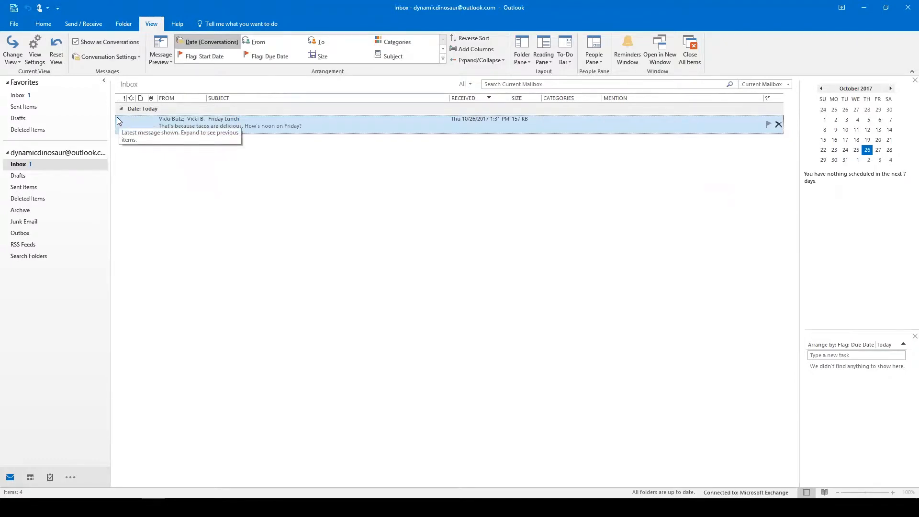
left_click(117, 120)
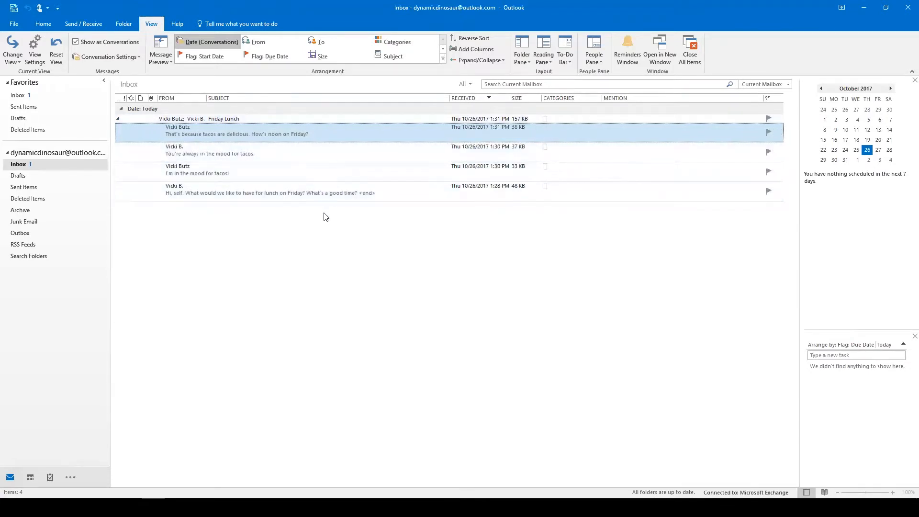
Open the oldest Friday Lunch message, asking about Friday's lunch, in a separate window.
double_click(303, 188)
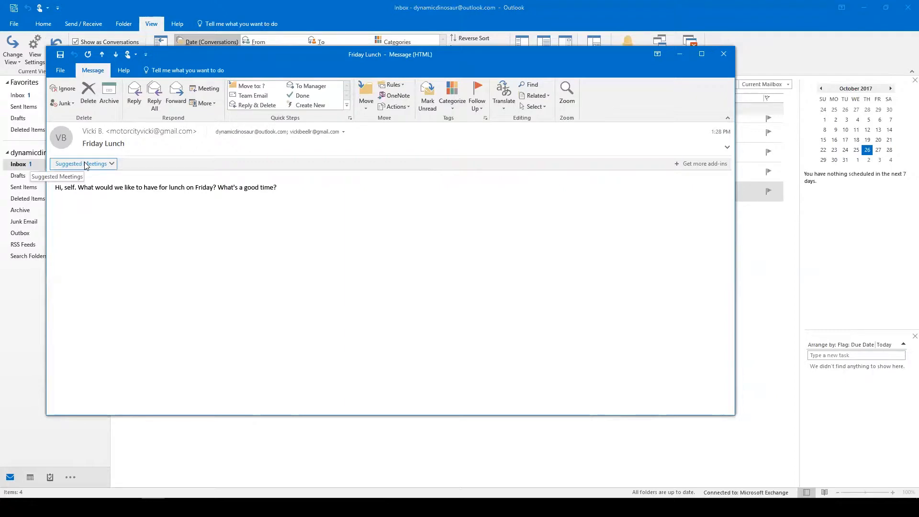
Schedule the suggested Friday 12:00–12:30 PM lunch with location 'Ihop'.
left_click(112, 164)
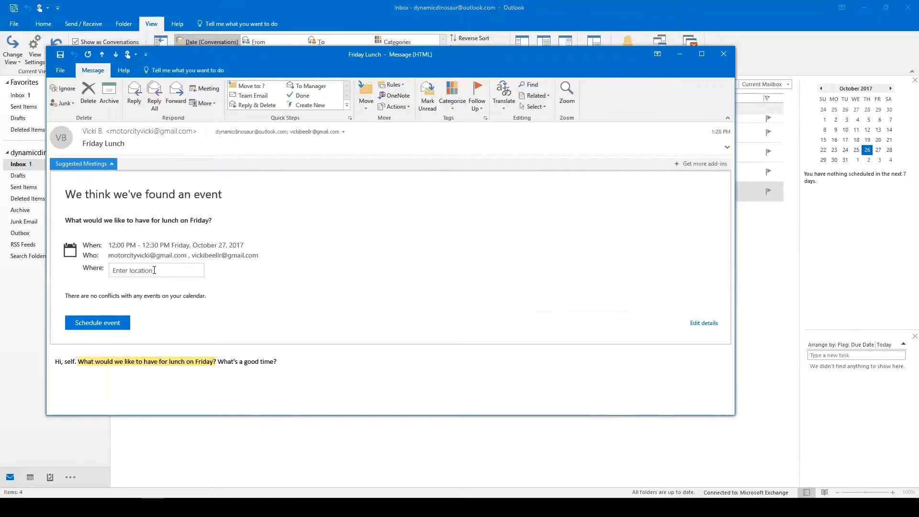
left_click(154, 270)
type("Ihop")
key("Return")
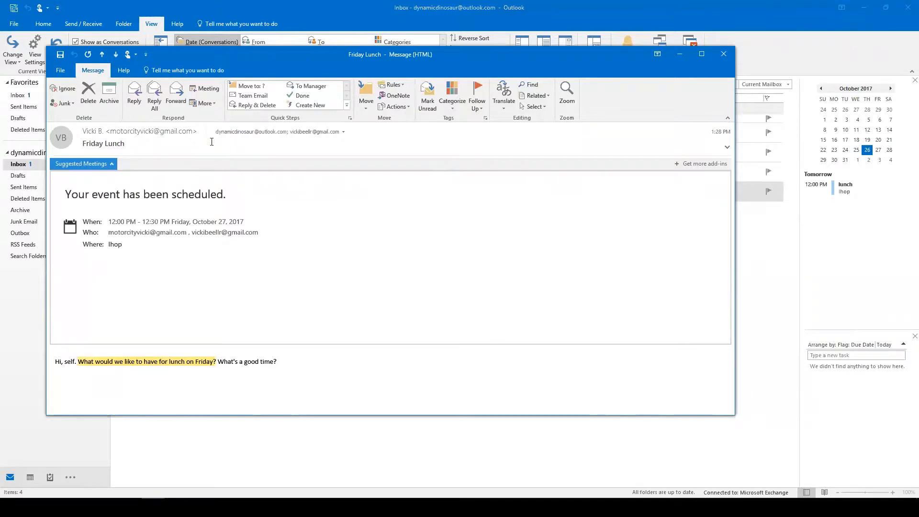
Close the Friday Lunch email and view October 27 in the Calendar month view.
left_click(724, 55)
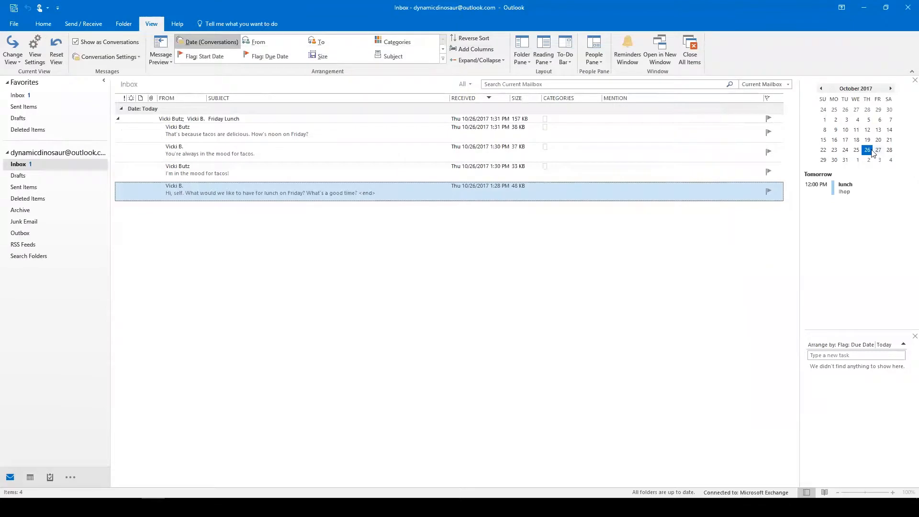
left_click(879, 150)
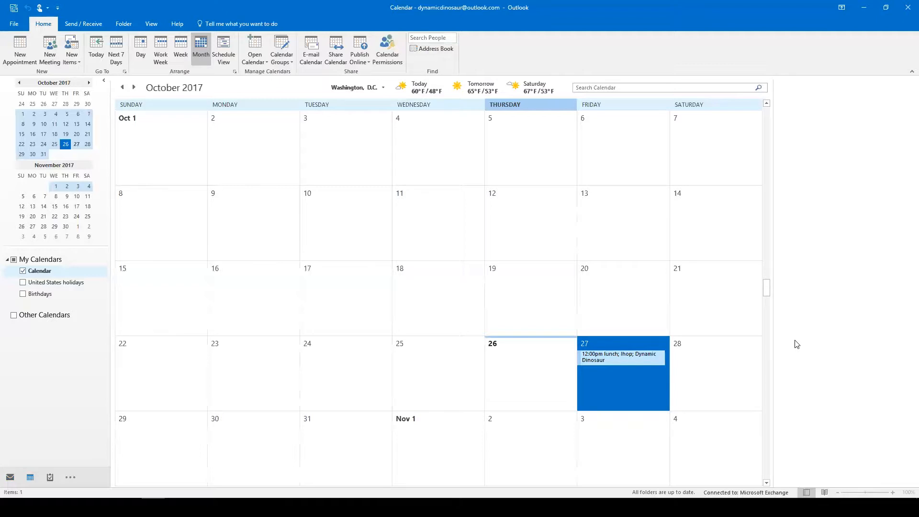
key("alt+Tab")
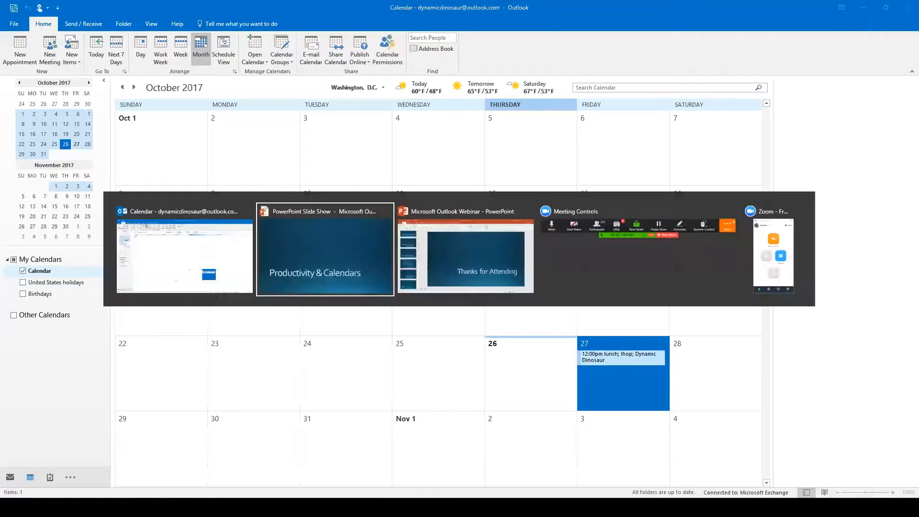
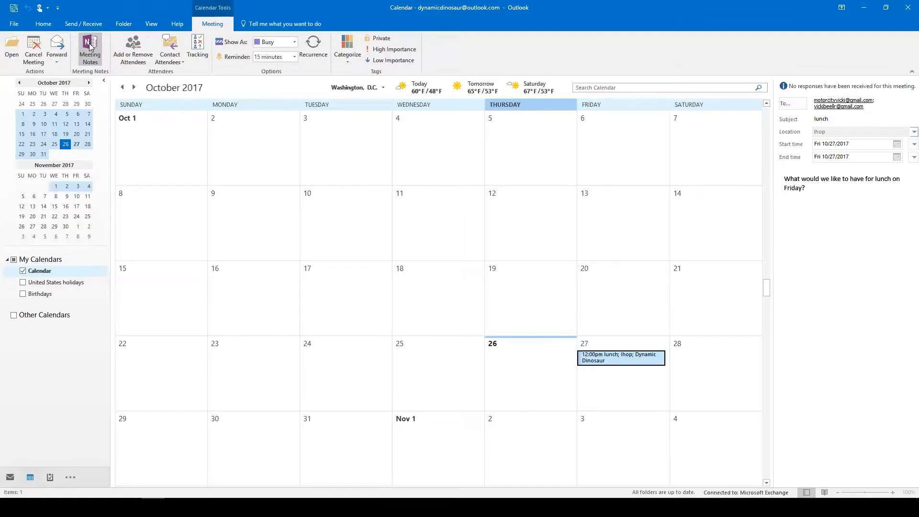
Choose to take your own notes for the Friday lunch meeting at Ihop.
left_click(89, 45)
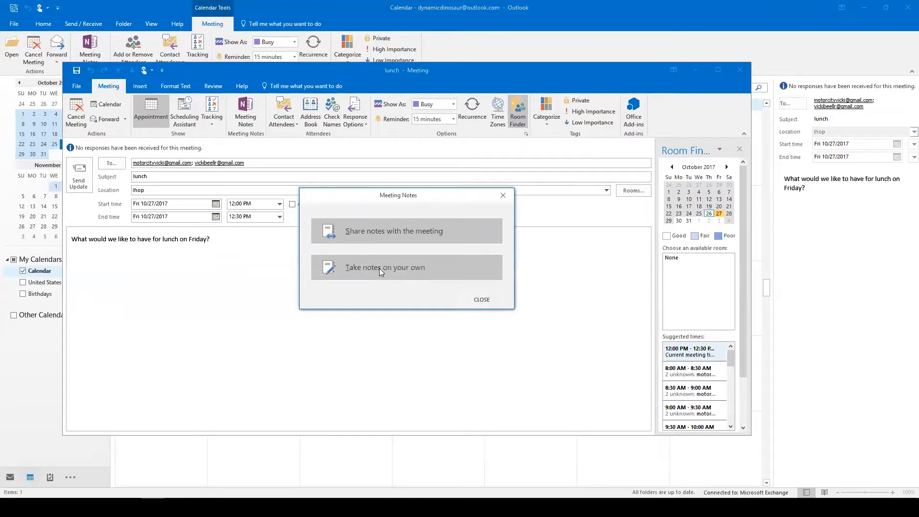
left_click(380, 268)
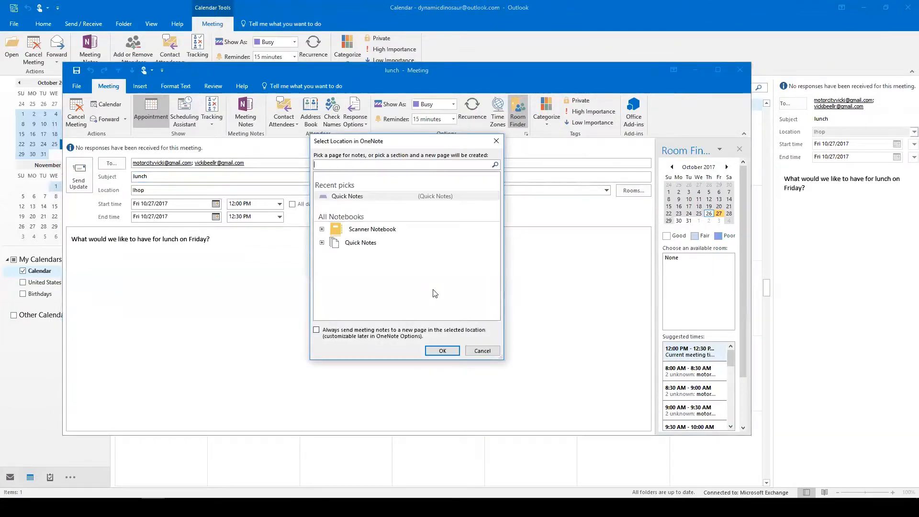
File the lunch notes in the Quick Notes section of the Quick Notes notebook.
left_click(361, 243)
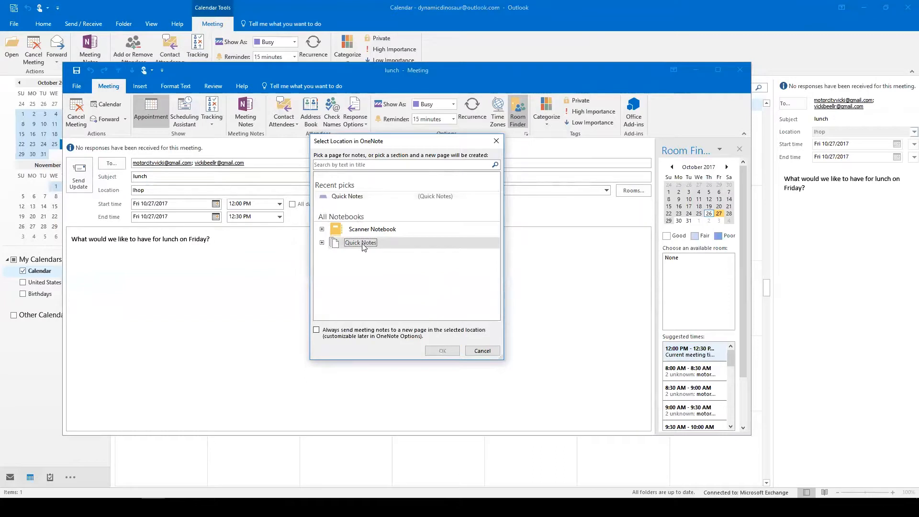
left_click(322, 242)
left_click(367, 254)
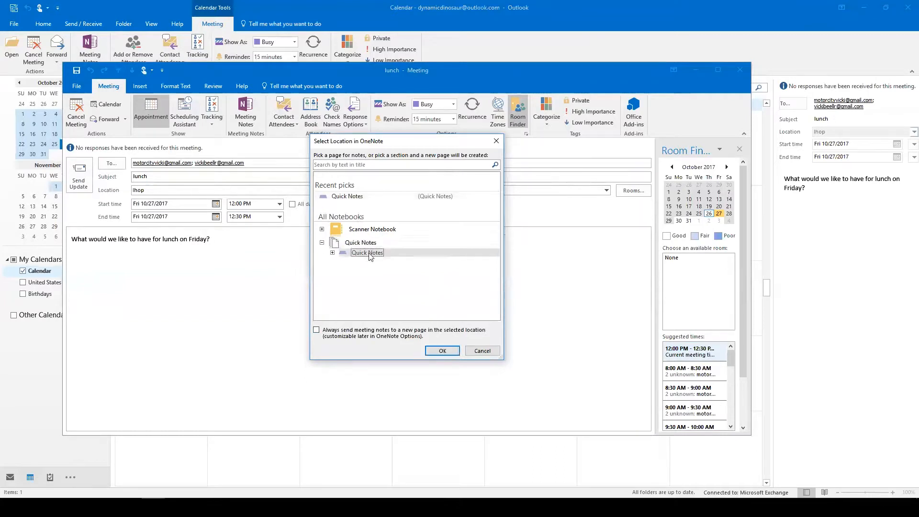
left_click(441, 352)
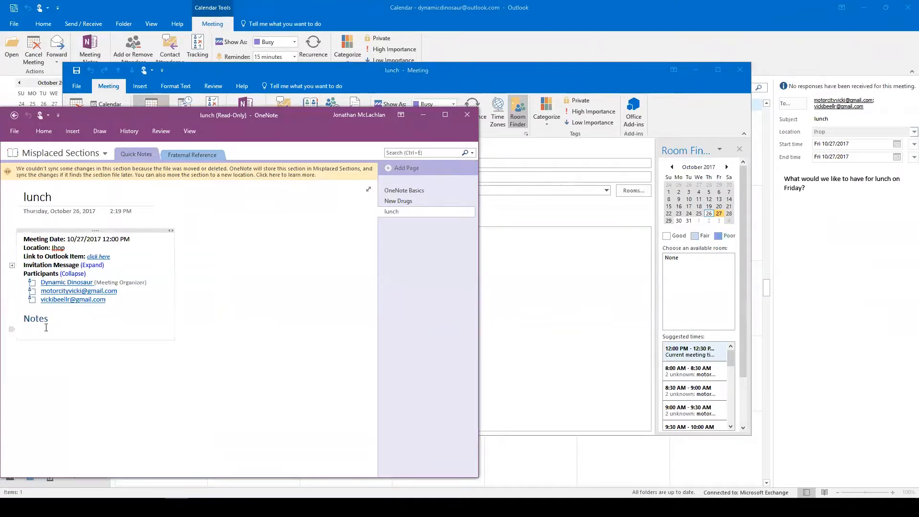
Leave the read-only lunch page and return to the empty Quick Notes section.
right_click(62, 317)
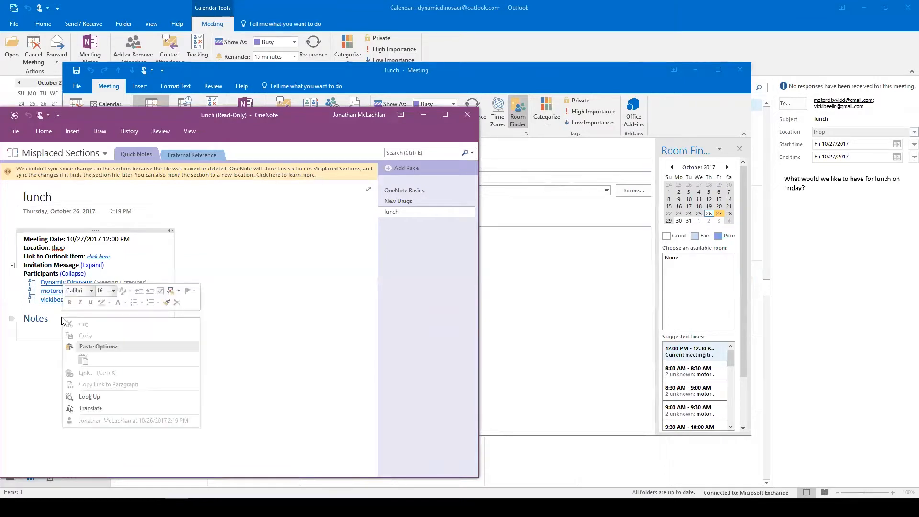
left_click(261, 338)
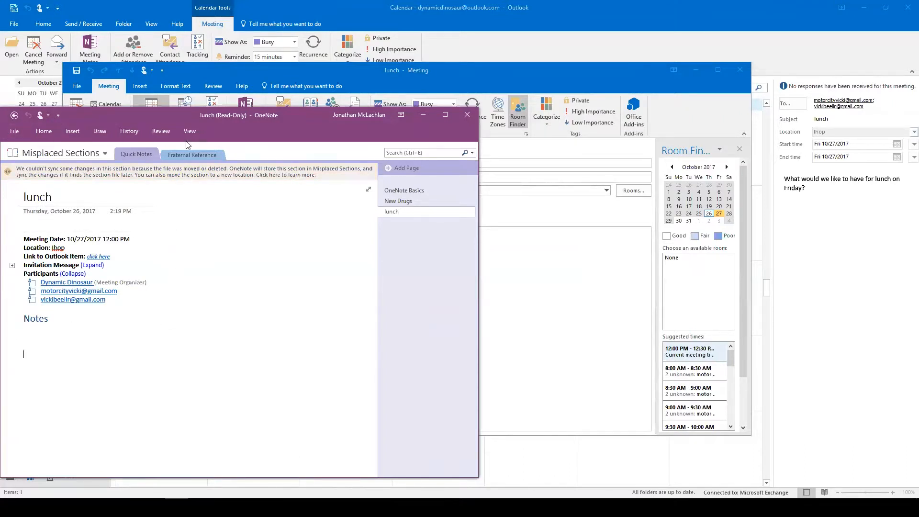
left_click(13, 117)
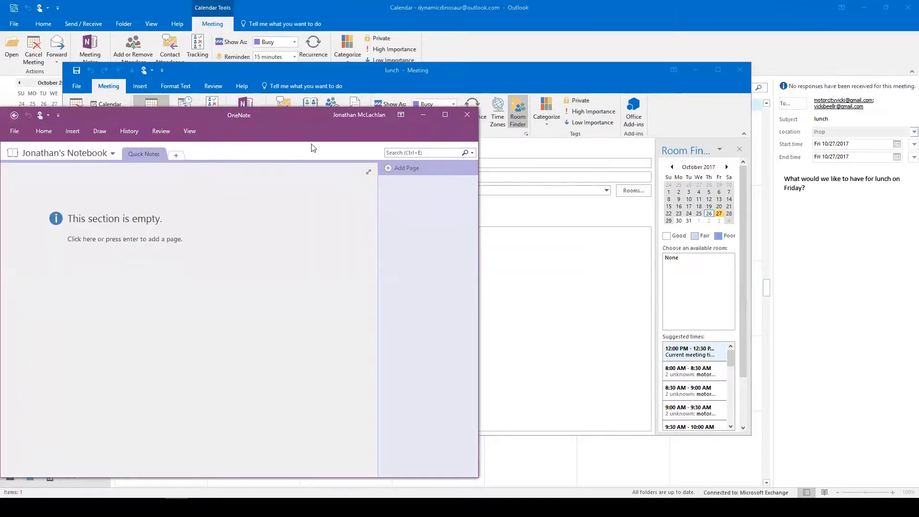
Close OneNote and the meeting, then reopen the October 27 lunch meeting.
left_click(467, 115)
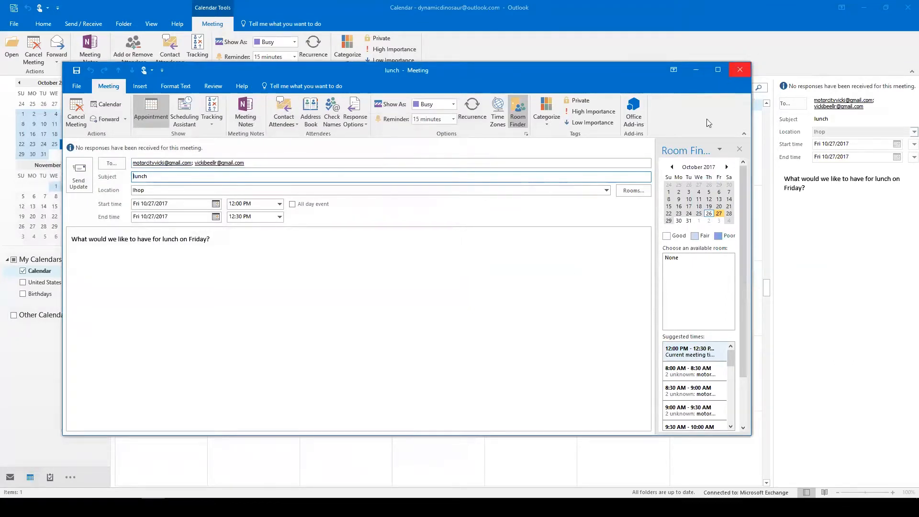
left_click(741, 70)
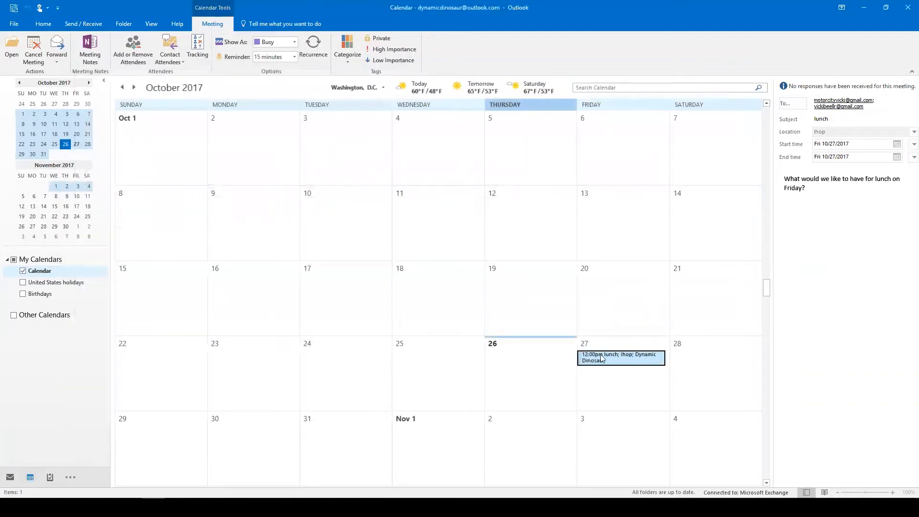
double_click(601, 358)
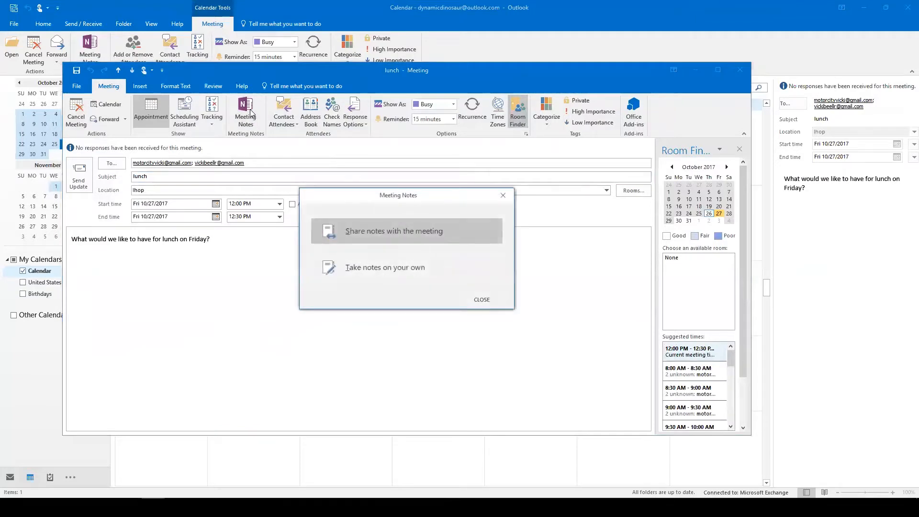
Take your own notes again, filing them in the personal notebook's Quick Notes section.
left_click(414, 275)
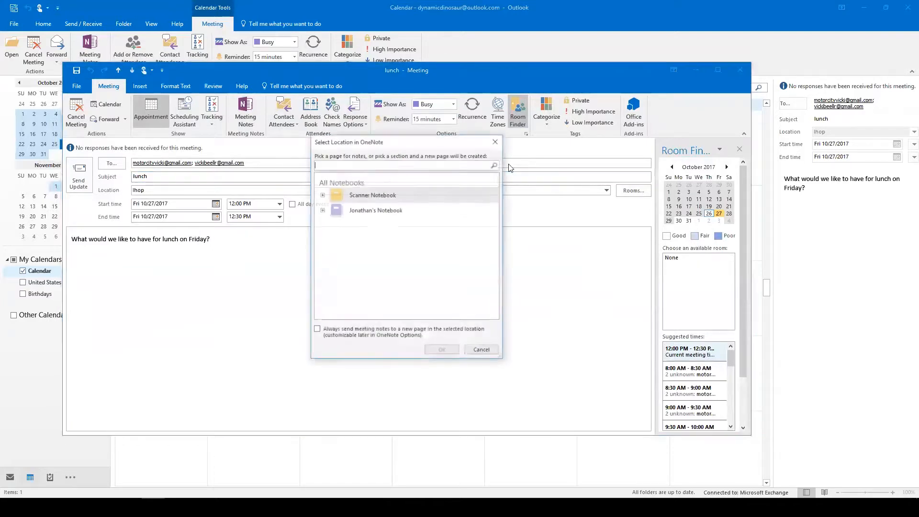
left_click(321, 194)
left_click(322, 195)
left_click(321, 210)
left_click(365, 222)
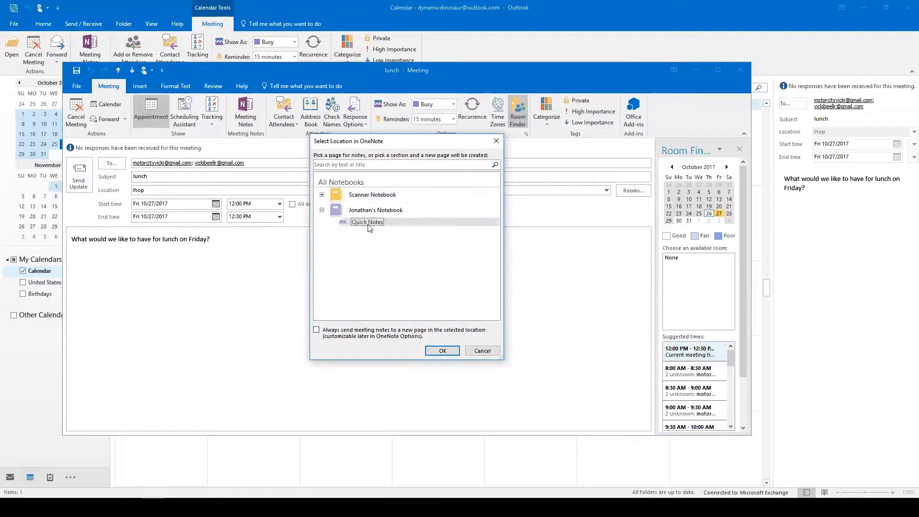
left_click(444, 351)
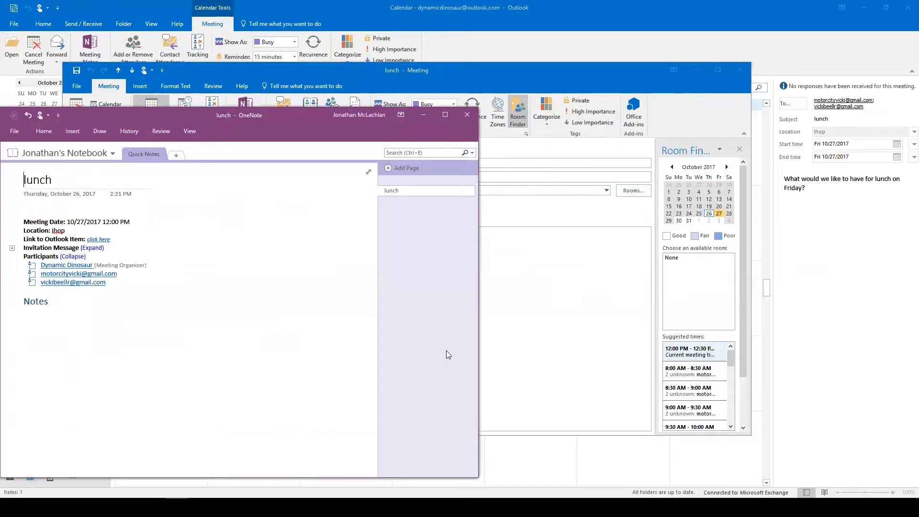
Close the OneNote lunch page and the lunch meeting window.
left_click(468, 115)
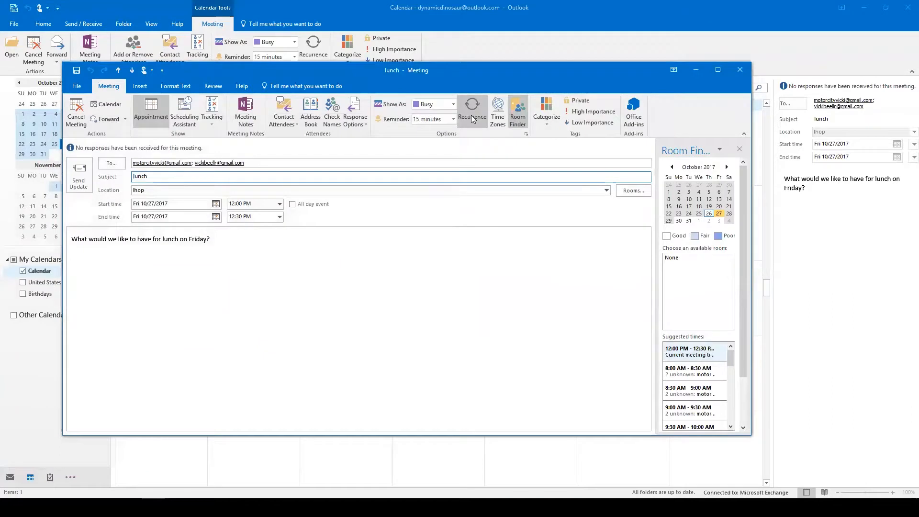
left_click(740, 70)
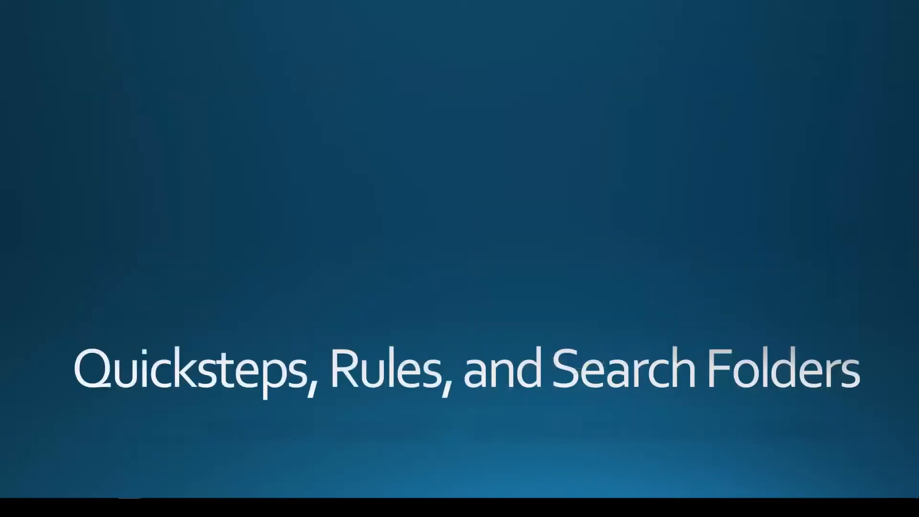
Switch from the slideshow back to the Outlook calendar window.
key("alt+Tab")
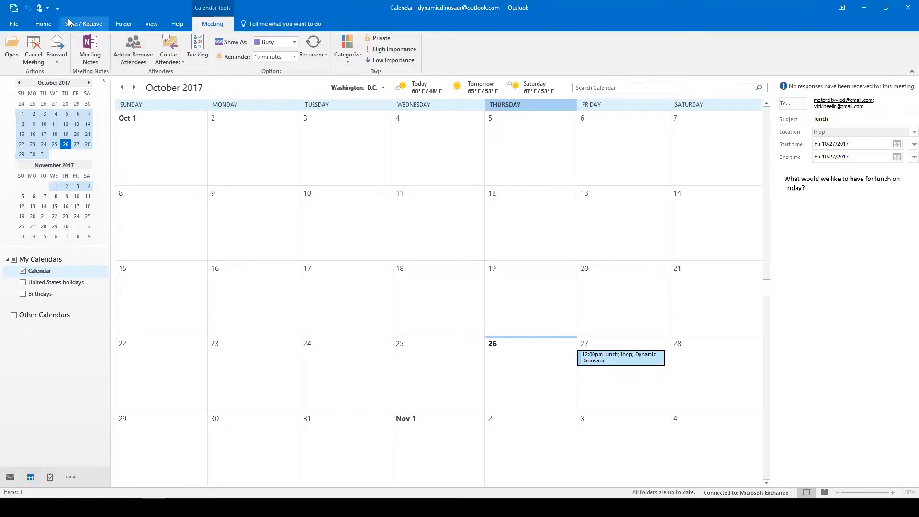
Start a Share Calendar invitation from the Home ribbon.
left_click(43, 23)
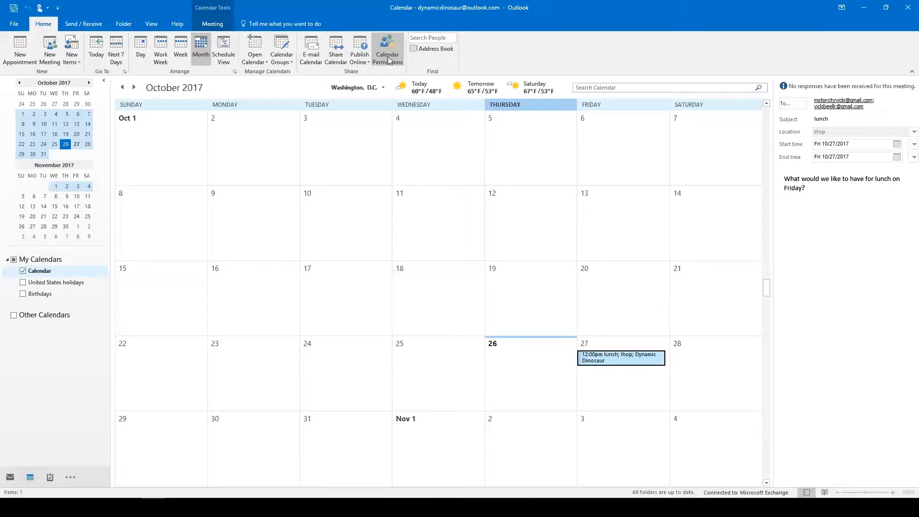
right_click(330, 56)
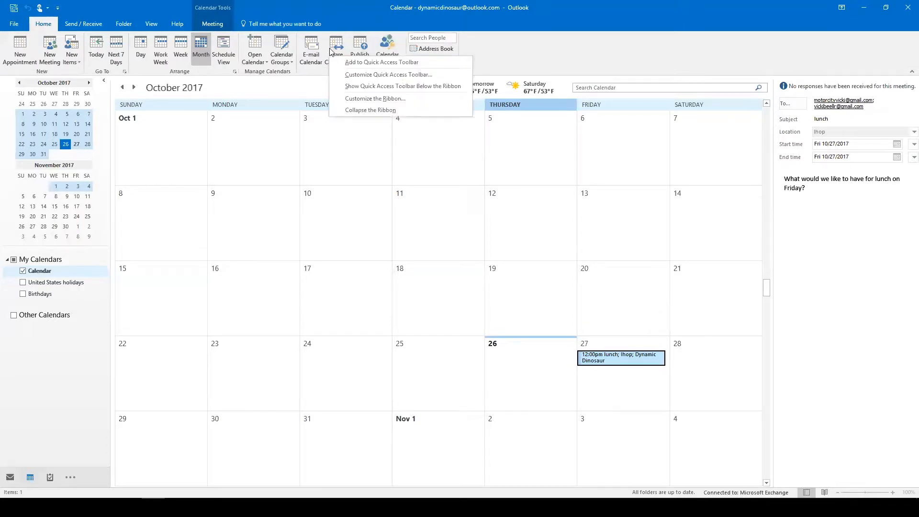
left_click(337, 46)
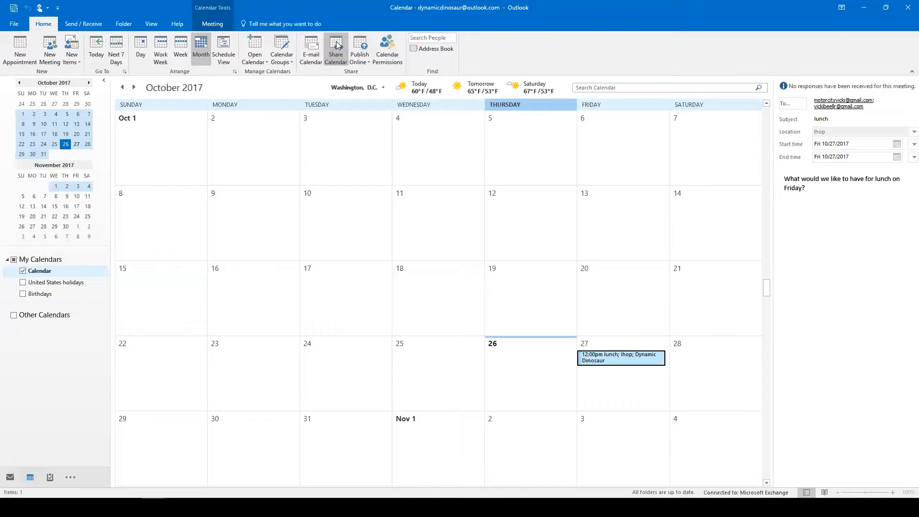
left_click(337, 46)
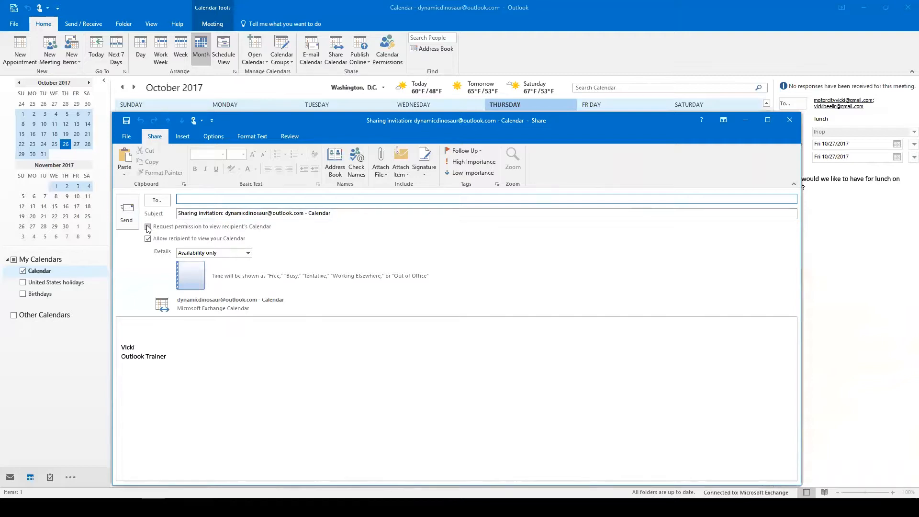
Request the recipient's calendar with Availability only details, then discard the message unsaved.
left_click(147, 226)
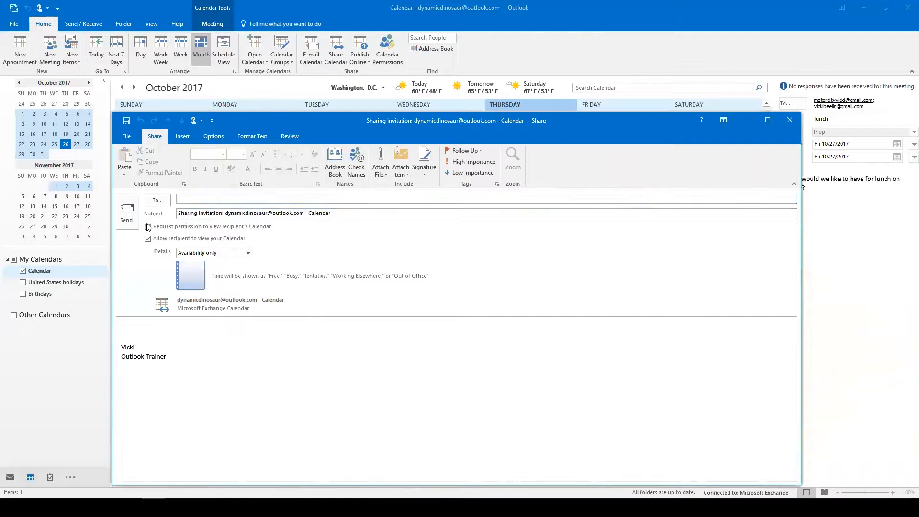
left_click(148, 226)
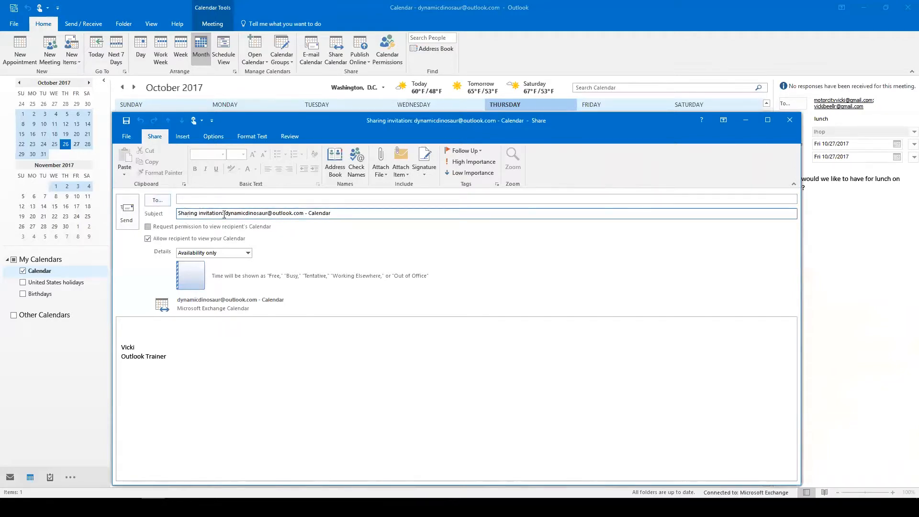
left_click(148, 229)
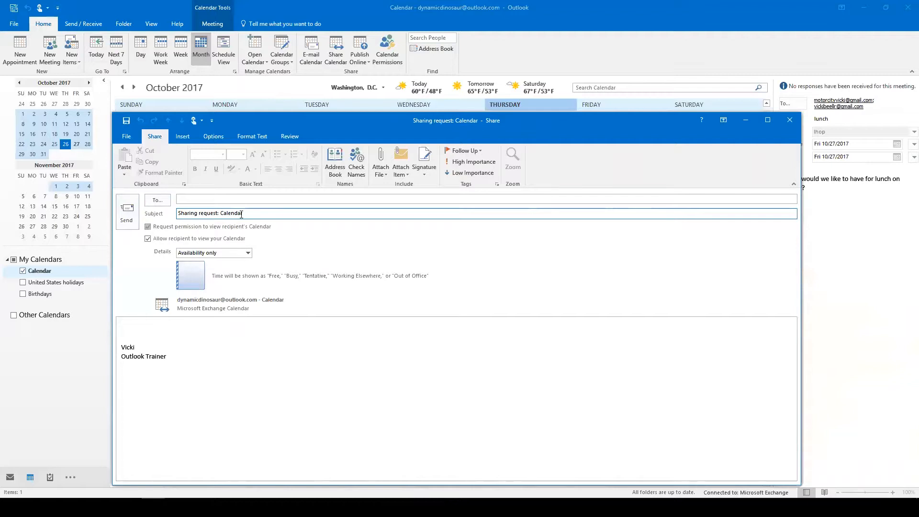
left_click(133, 326)
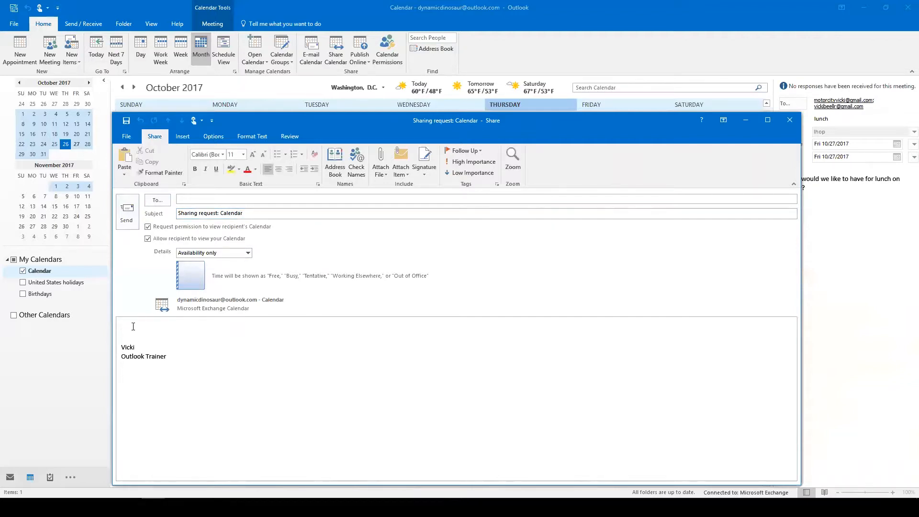
left_click(248, 253)
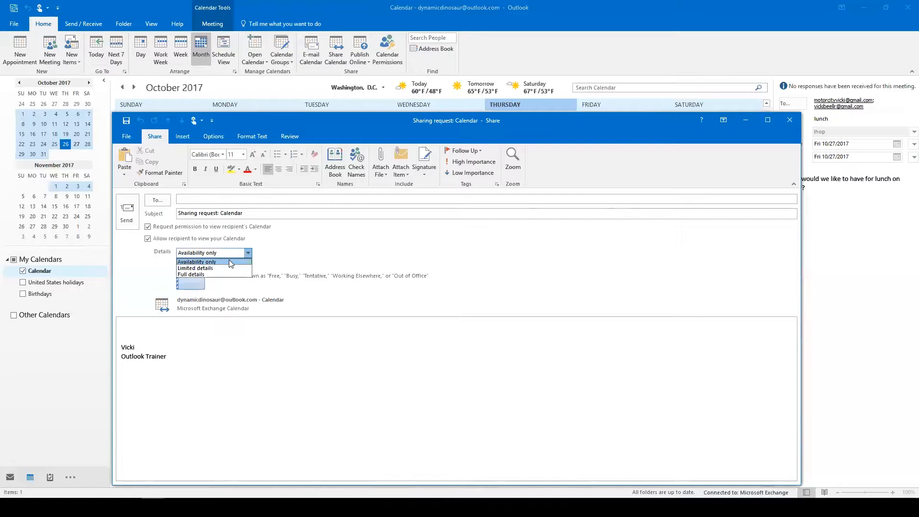
left_click(290, 245)
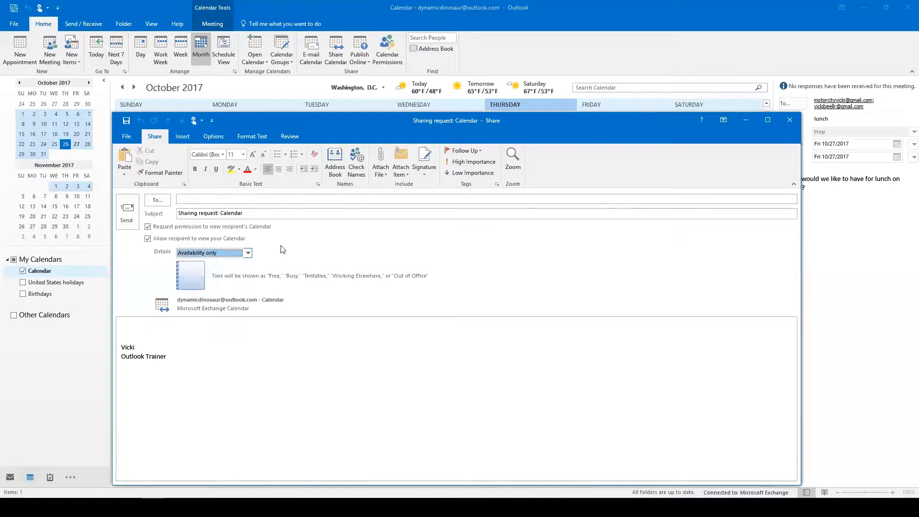
left_click(148, 226)
left_click(789, 121)
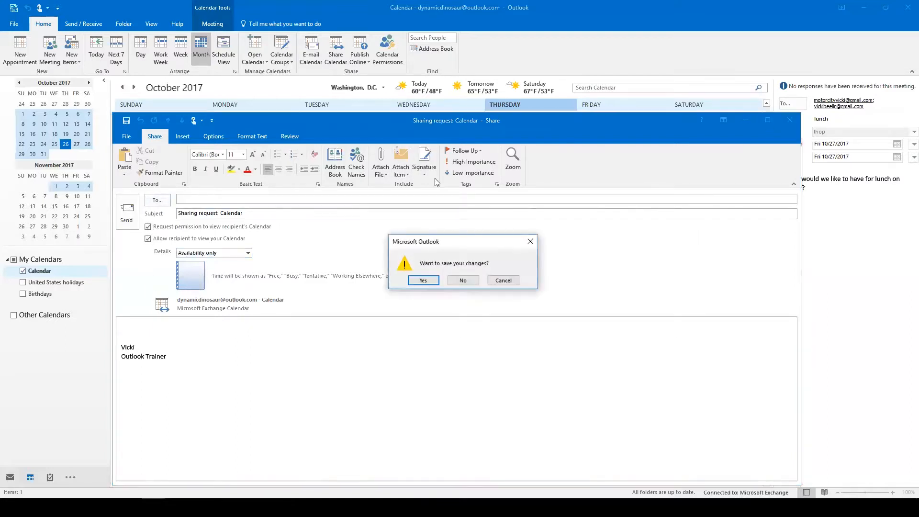
left_click(463, 281)
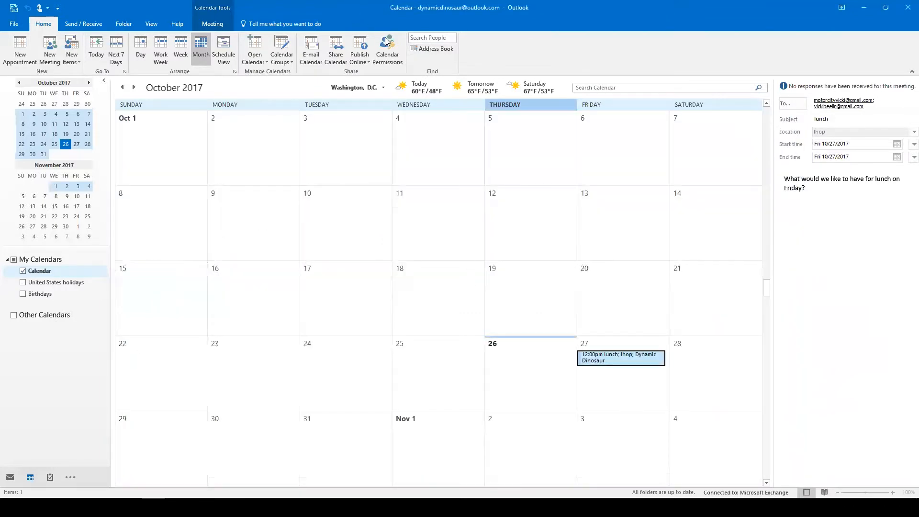
left_click(388, 44)
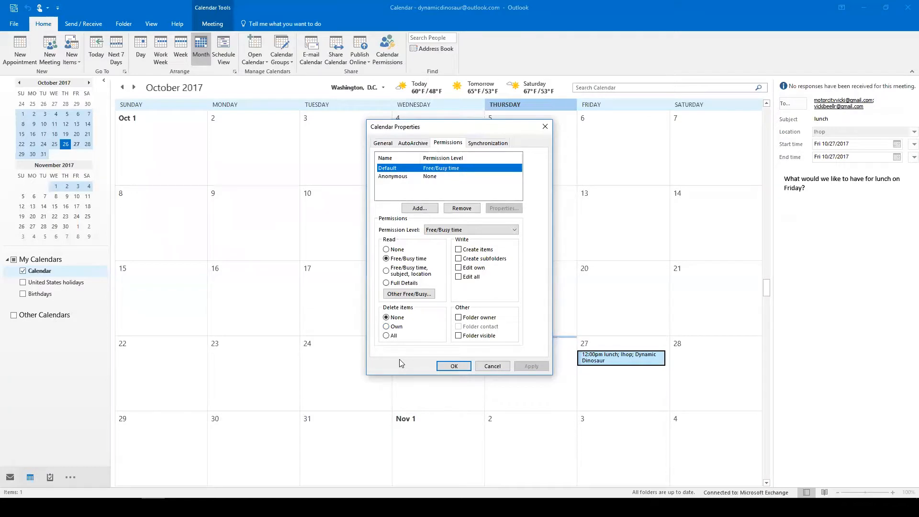
left_click(545, 126)
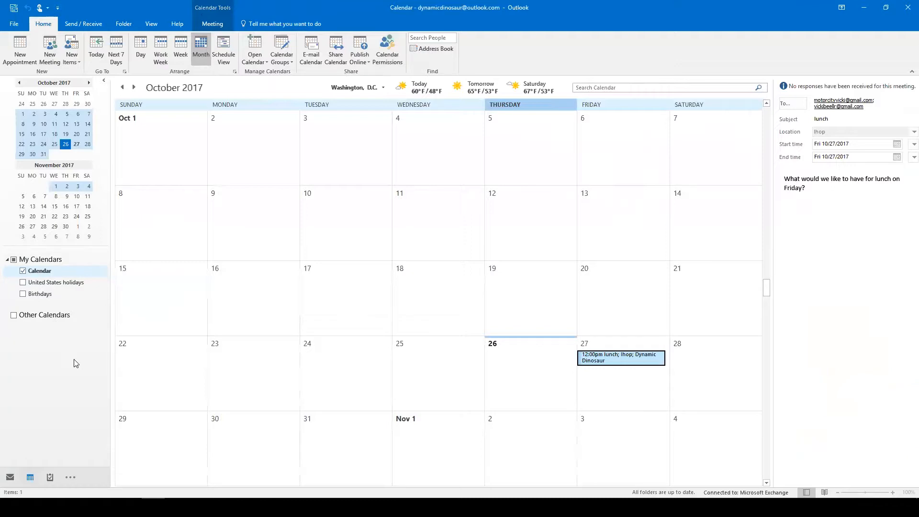
key("alt+Tab")
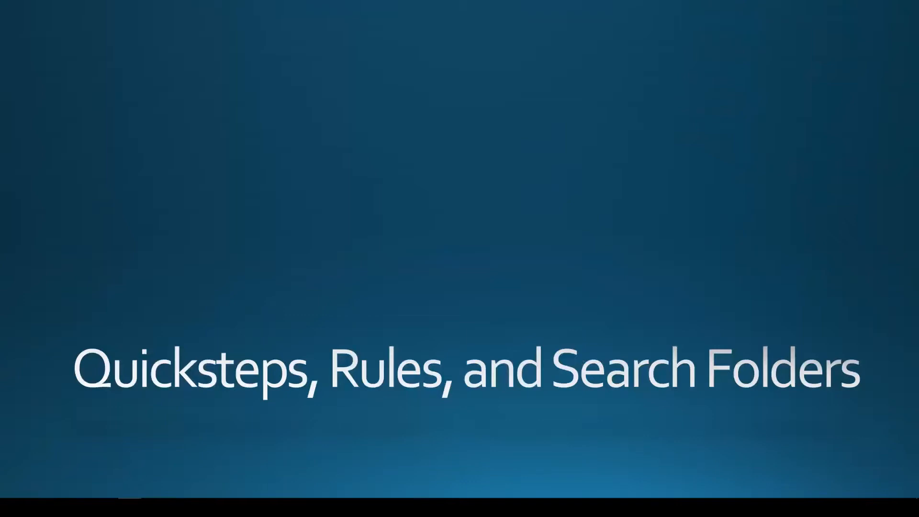
key("alt+Tab")
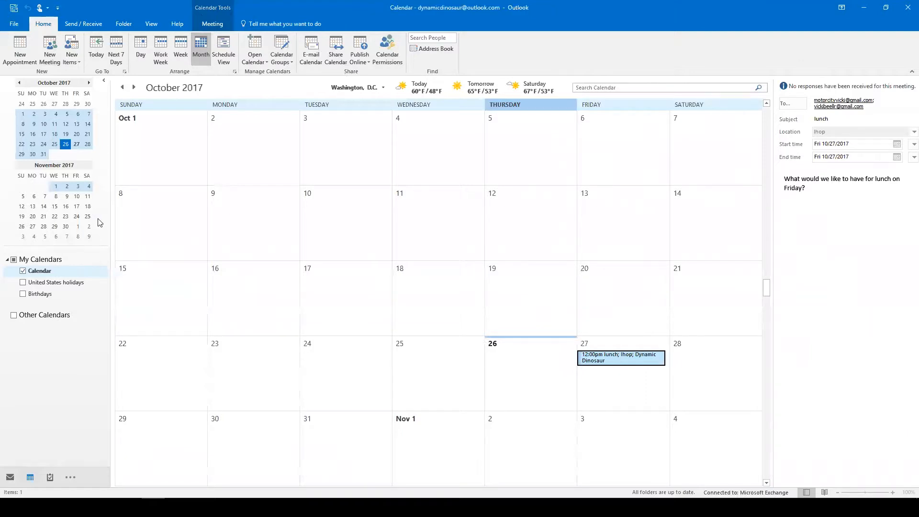
Switch from the Calendar to the Mail Inbox with Ctrl+1.
key("ctrl+1")
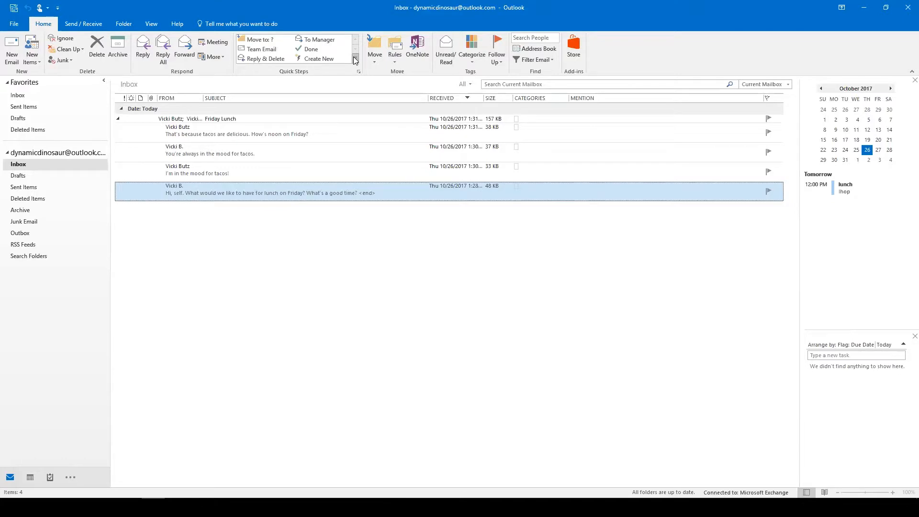
Create a new custom Quick Step from the Quick Steps gallery's New Quick Step menu.
left_click(354, 59)
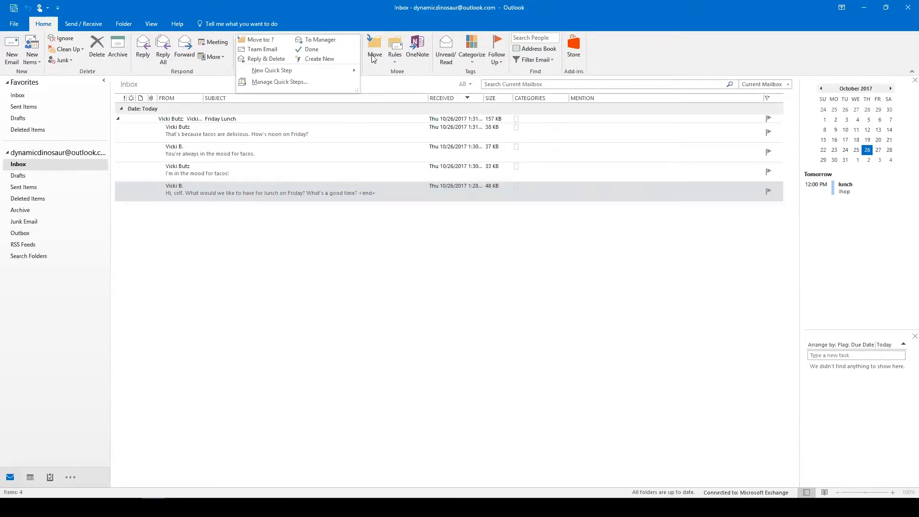
left_click(368, 59)
left_click(355, 61)
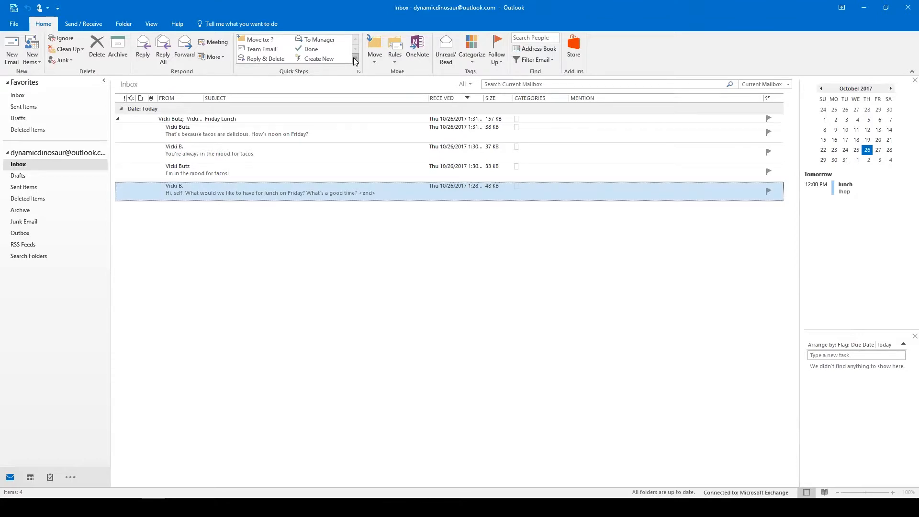
left_click(355, 59)
mouse_move(267, 70)
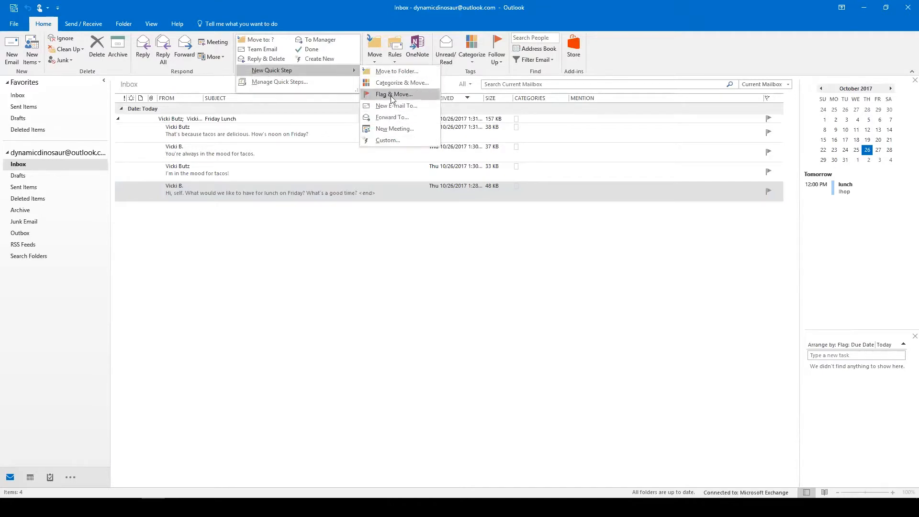
left_click(385, 139)
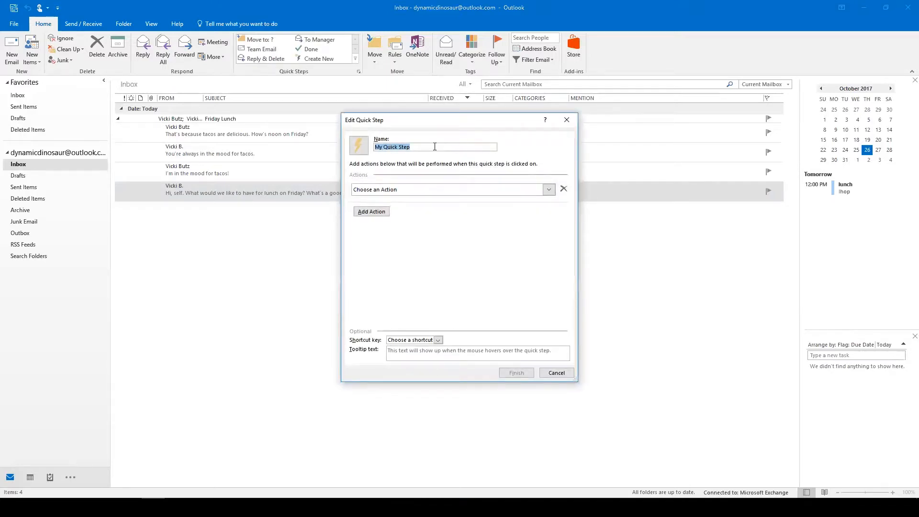
Name the quick step 'Request', choose a Reply action, and show its recipient, subject and text options.
type("Request")
left_click(549, 191)
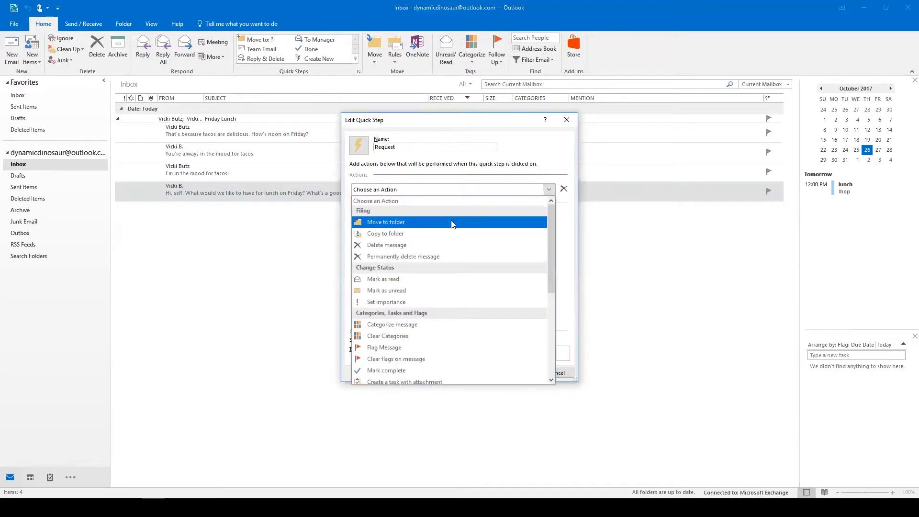
left_click_drag(550, 235, 550, 325)
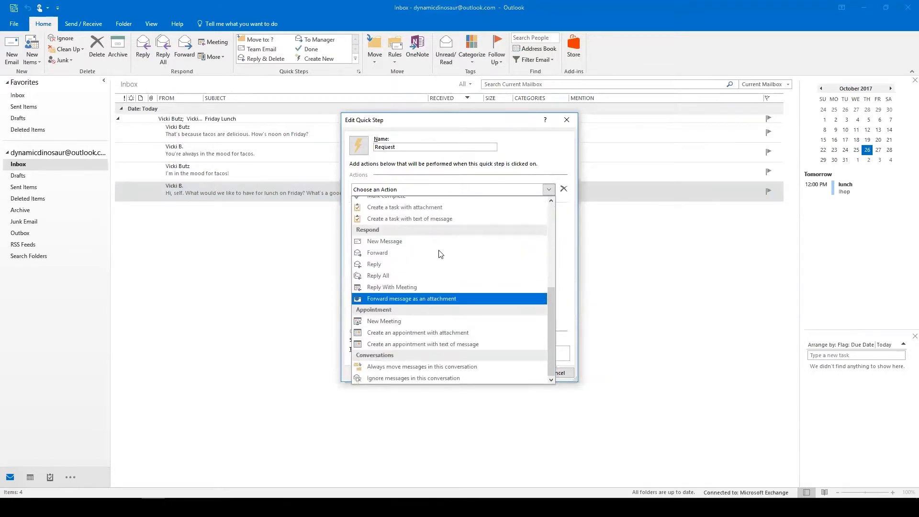
left_click(376, 266)
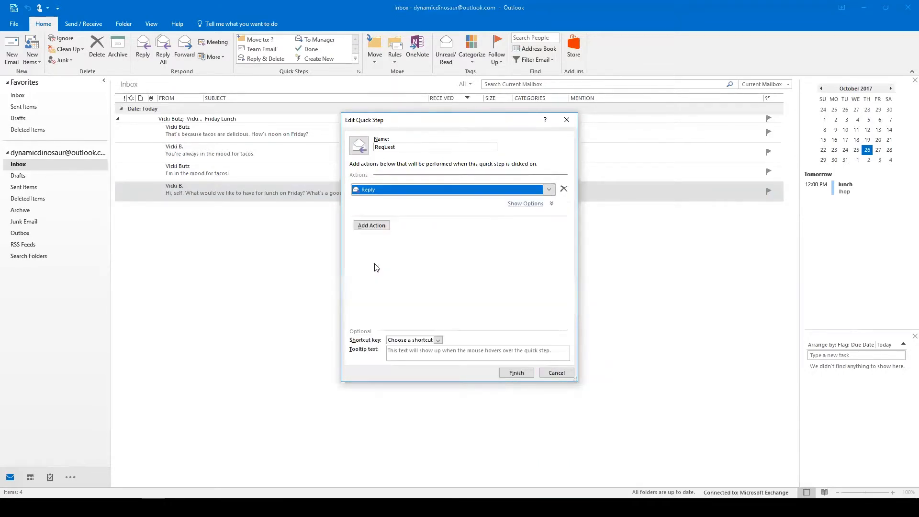
left_click(373, 227)
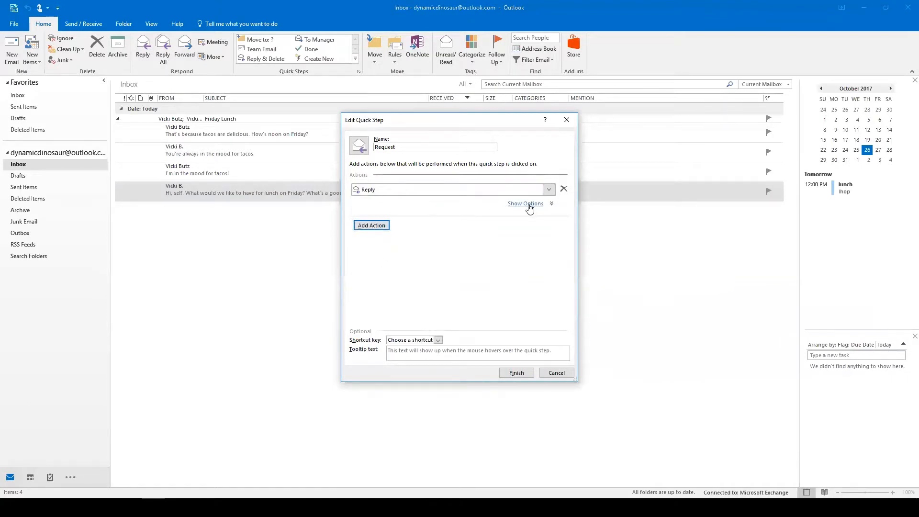
left_click(528, 205)
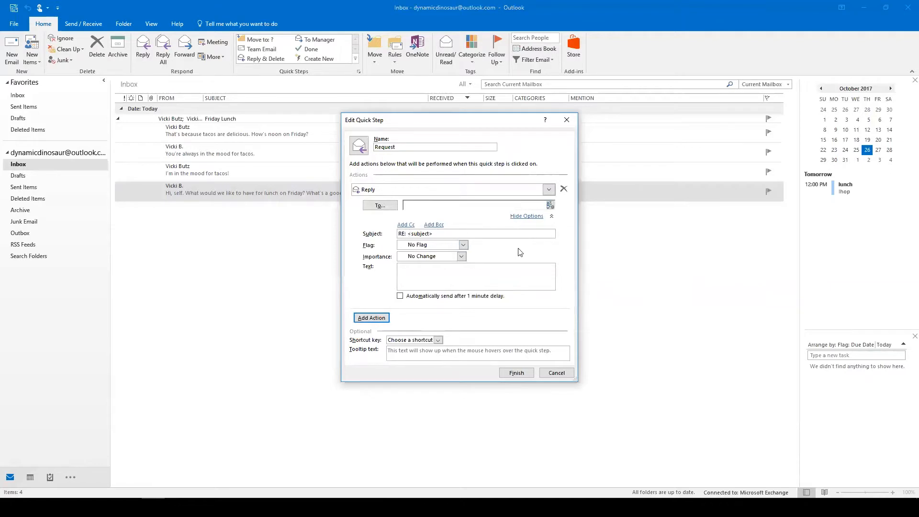
Enter reply text thanking the sender and saying the request is being processed by our team.
right_click(479, 270)
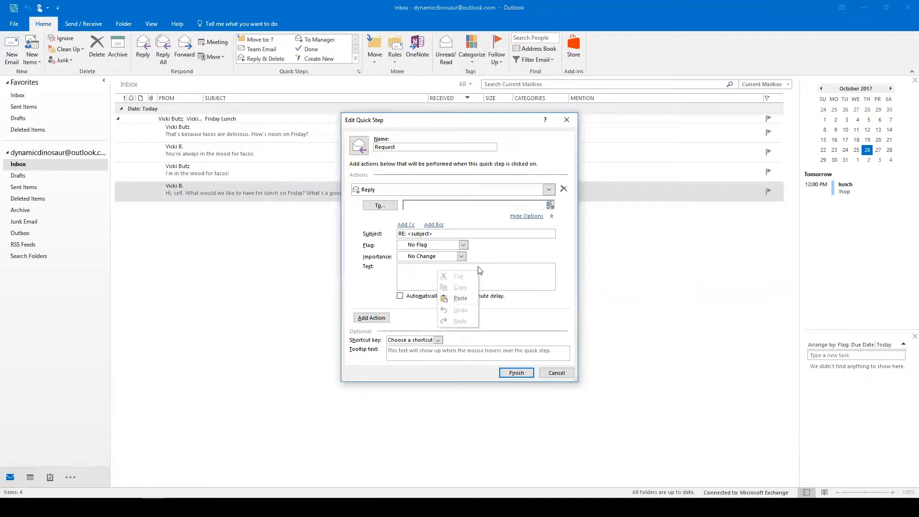
right_click(409, 273)
left_click(421, 266)
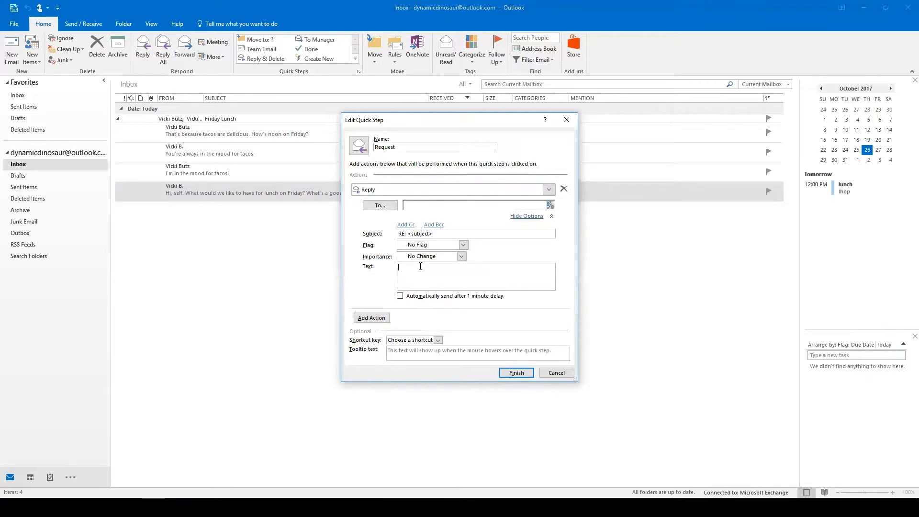
type("H")
type("ello")
type(", thanks")
type("you for your reques")
type("t. We have receive i")
type("t, and it is be")
type("ing processed by ")
type("our")
type(" team.")
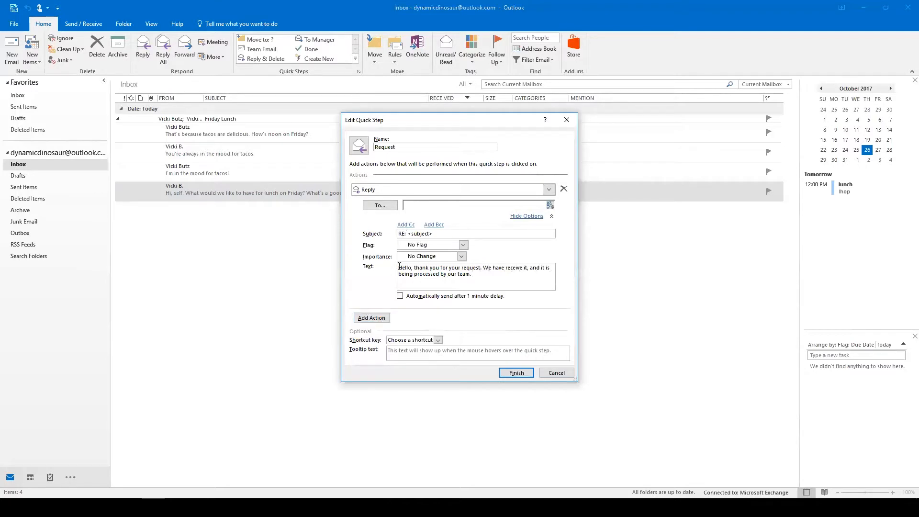
Add an empty Cc line to the Request reply and check its edit options.
left_click(406, 225)
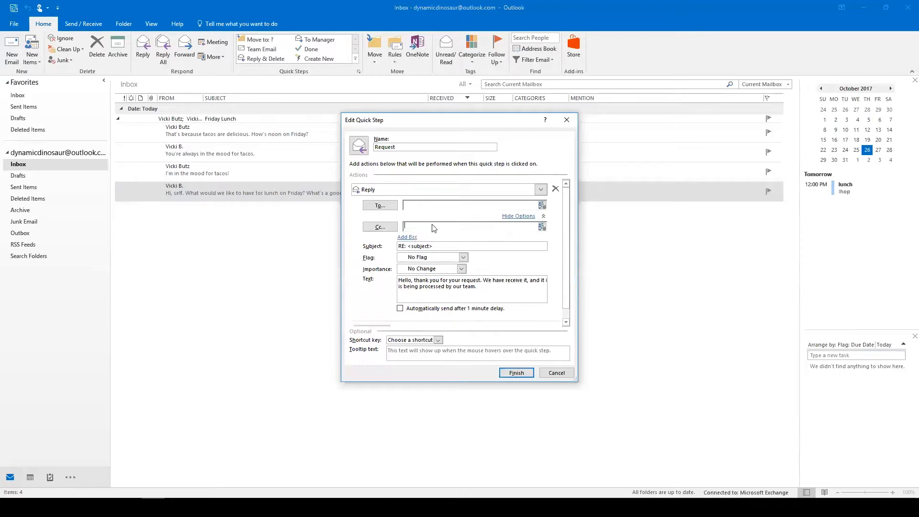
right_click(488, 230)
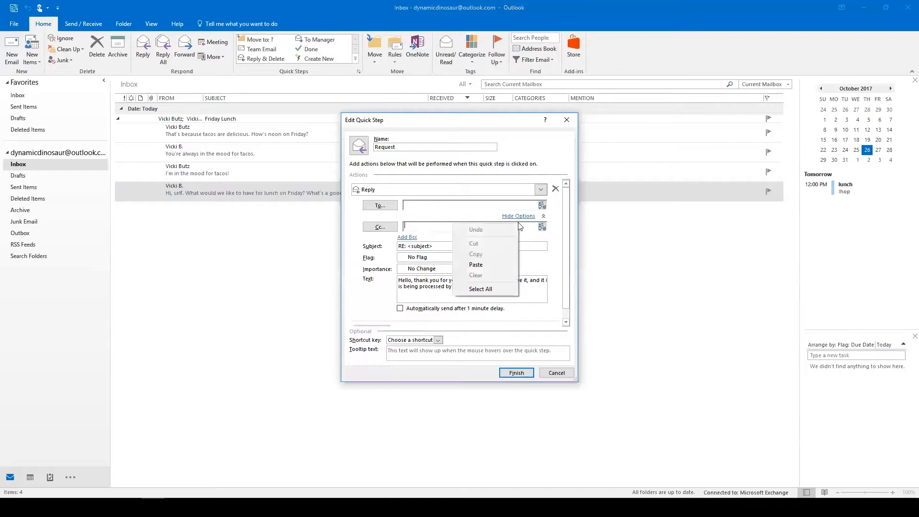
left_click(355, 257)
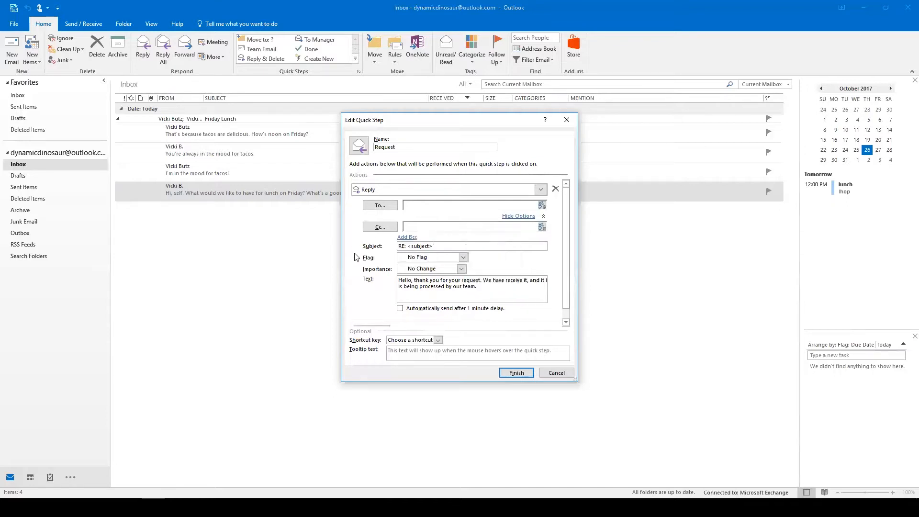
right_click(422, 227)
left_click(446, 228)
right_click(446, 228)
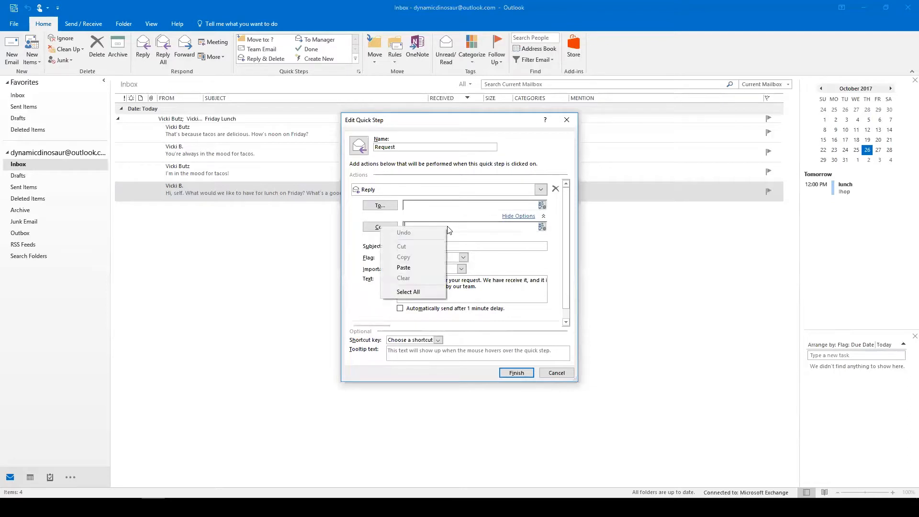
left_click(362, 277)
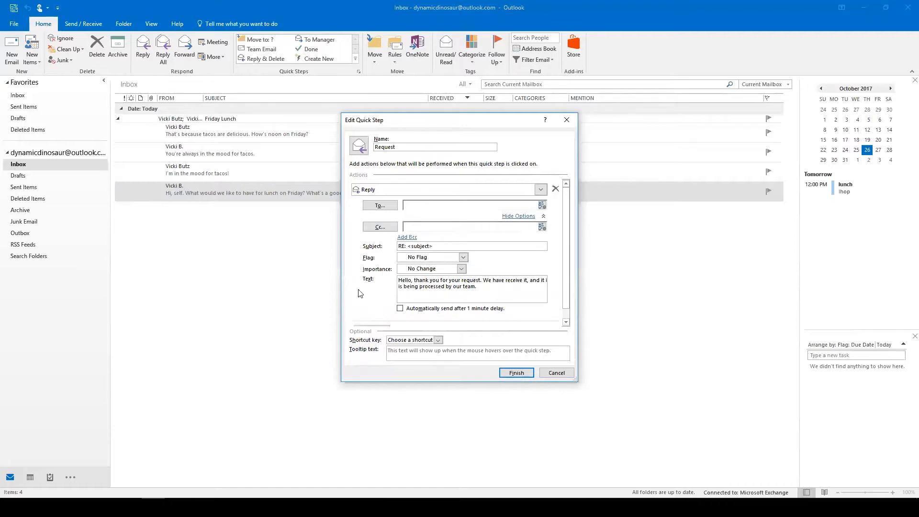
Add a second Forward action that sends the message to the contact's e-mail address.
left_click(521, 217)
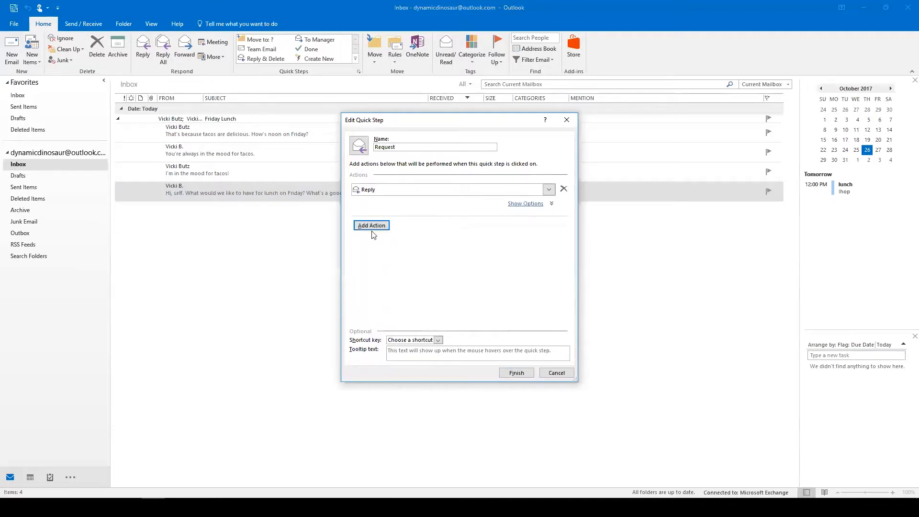
left_click(382, 225)
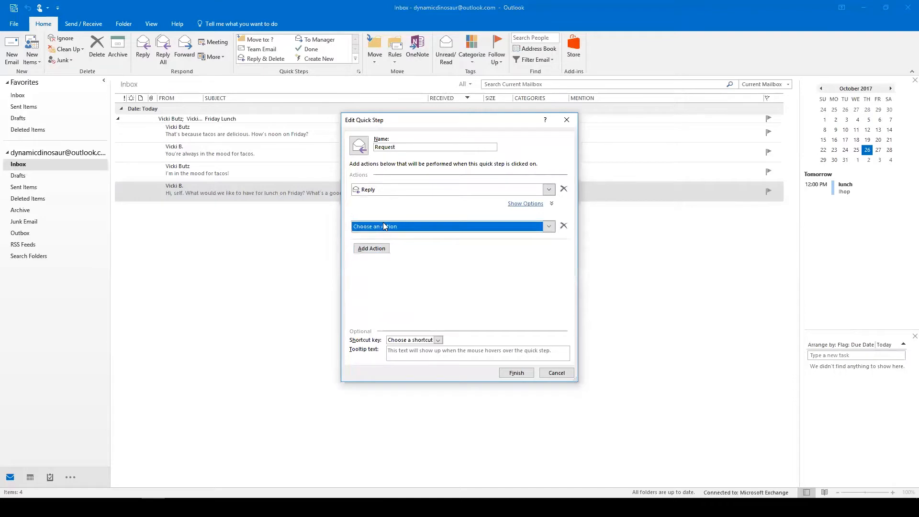
left_click(550, 228)
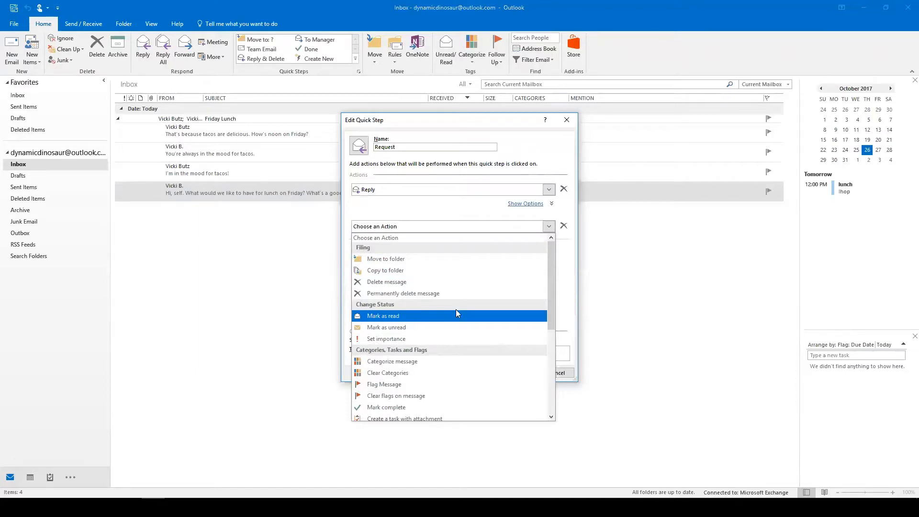
left_click_drag(549, 281, 546, 363)
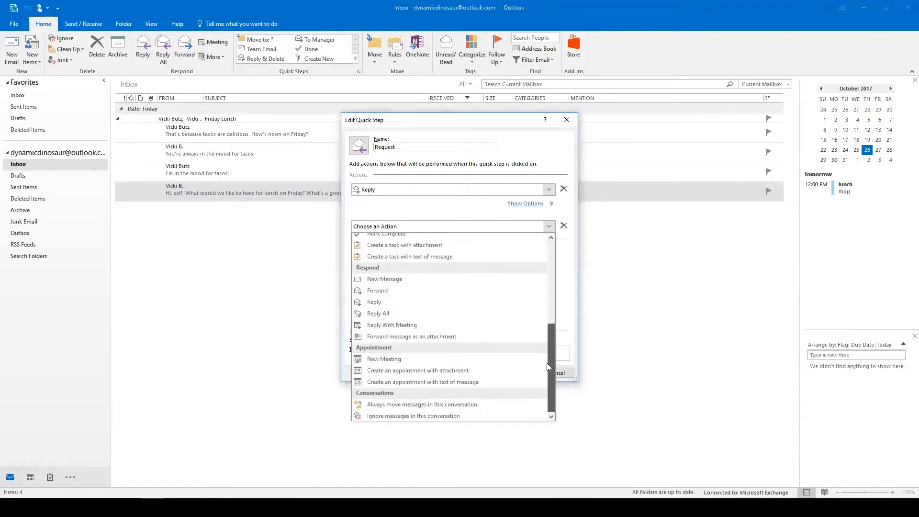
left_click(388, 289)
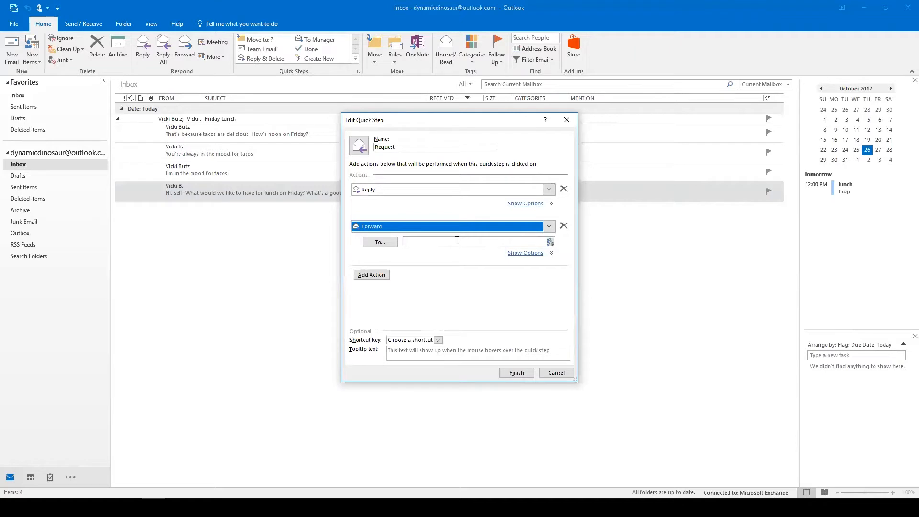
left_click(457, 241)
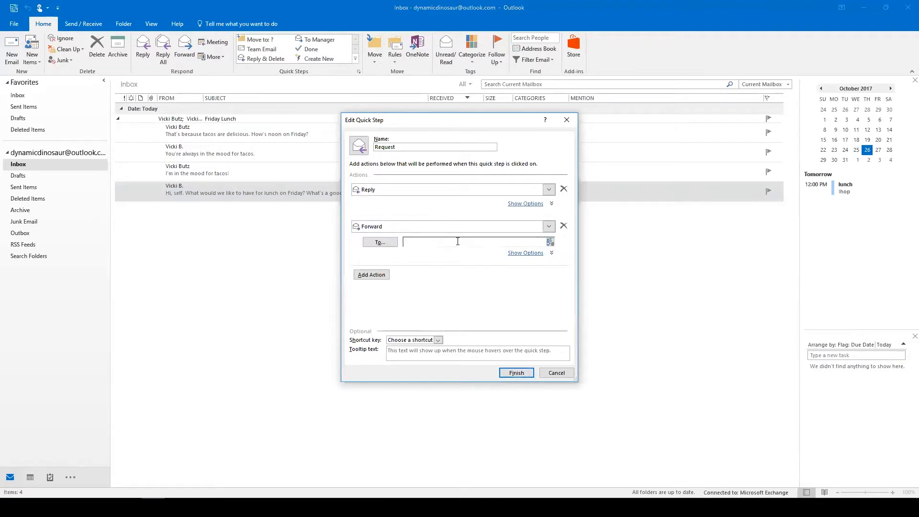
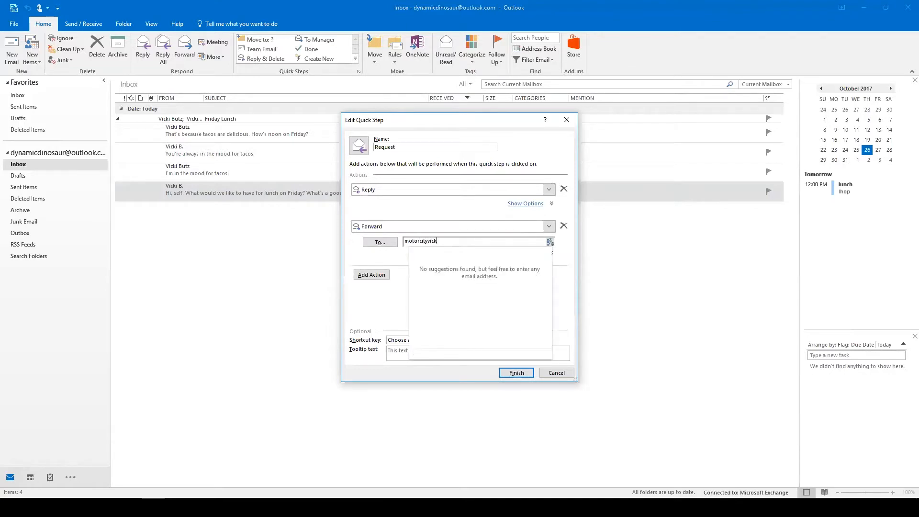
key("Tab")
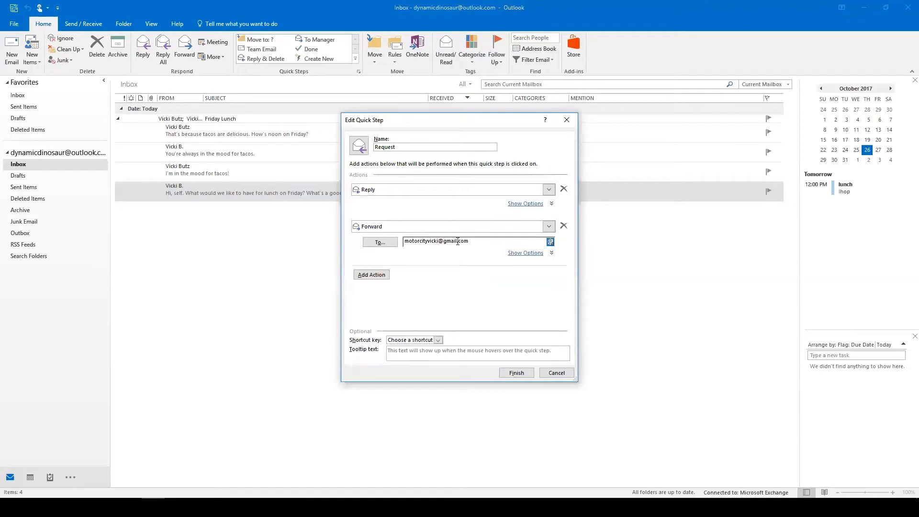
Assign the CTRL+SHIFT+2 shortcut and save the Request quick step.
left_click(441, 342)
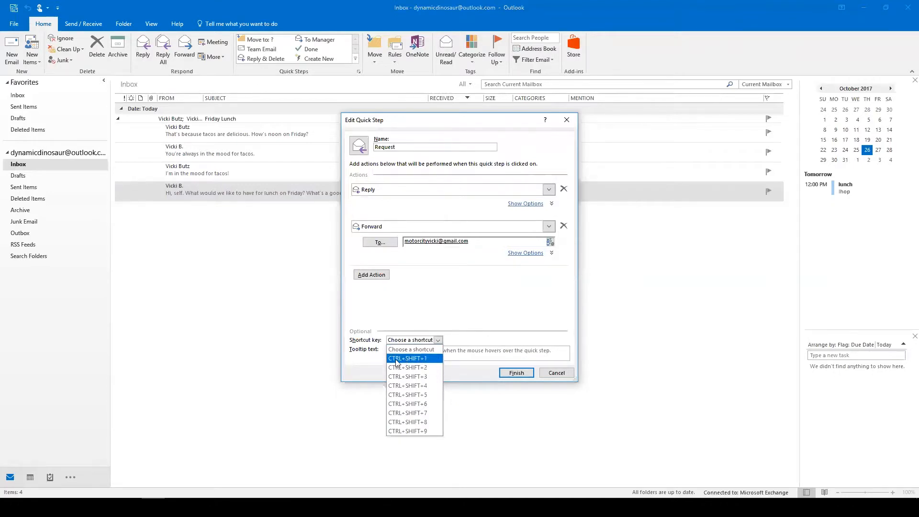
left_click(420, 368)
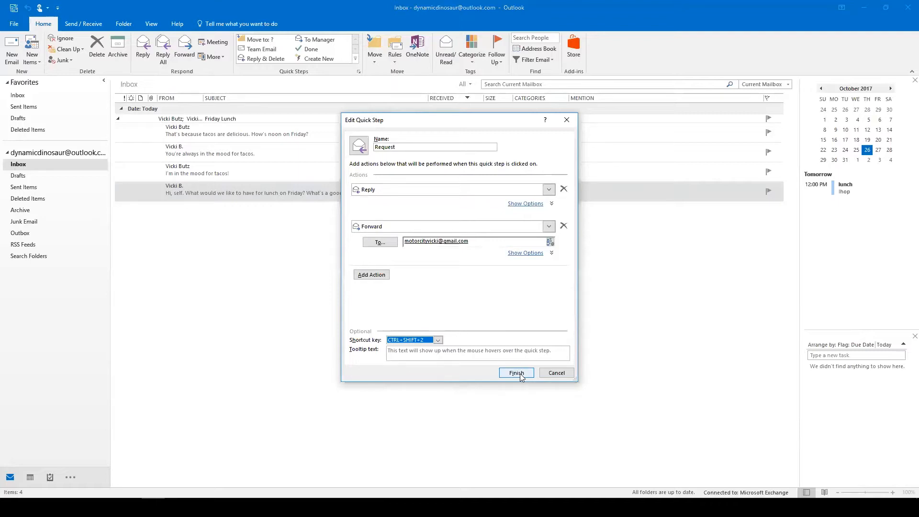
left_click(521, 375)
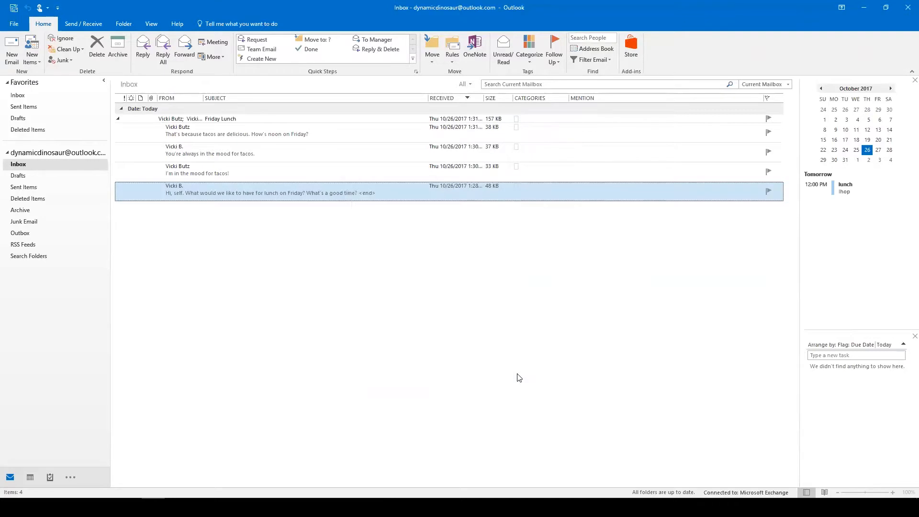
left_click(249, 172)
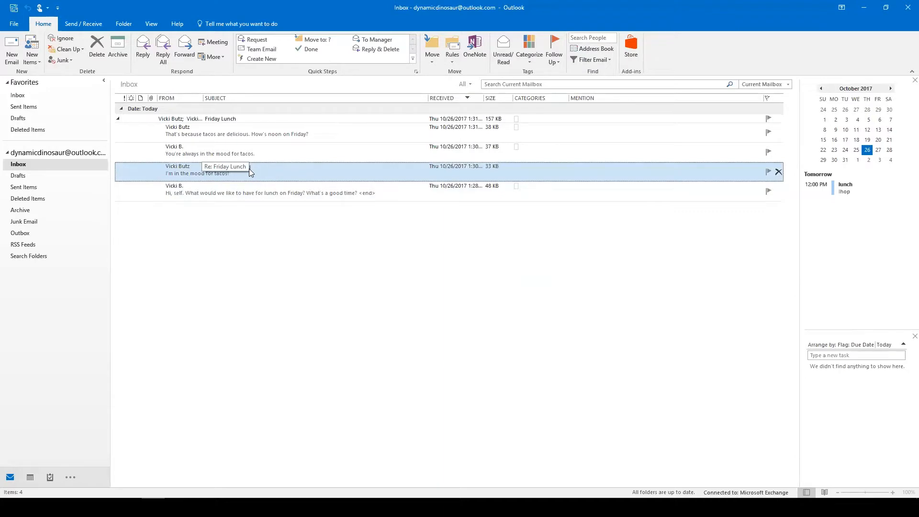
key("ctrl+r")
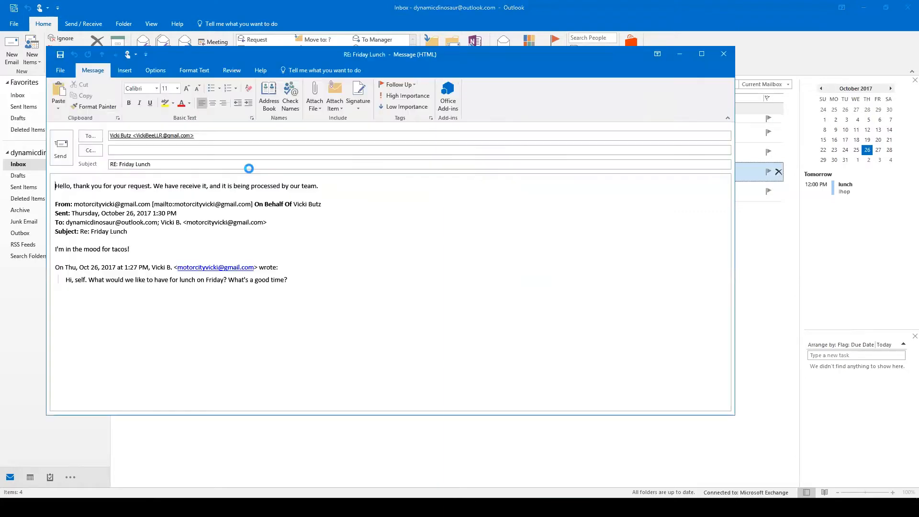
key("ctrl+f")
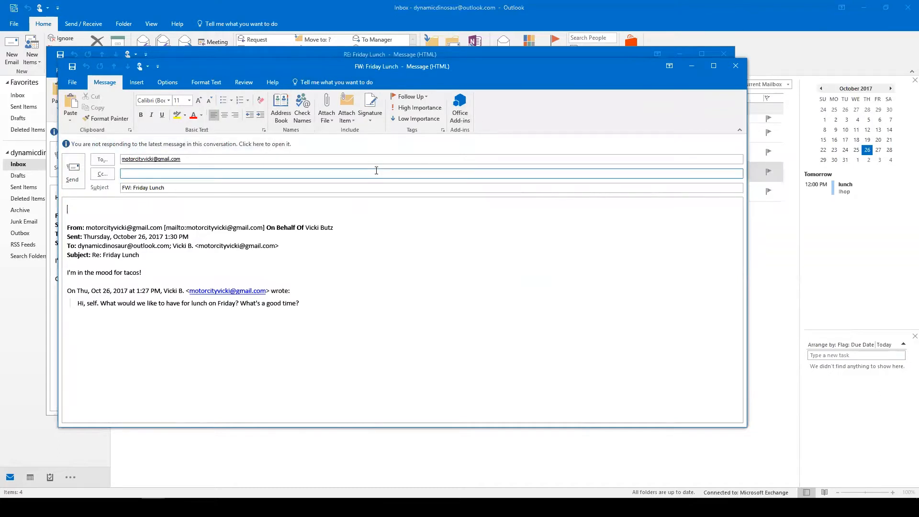
left_click(735, 67)
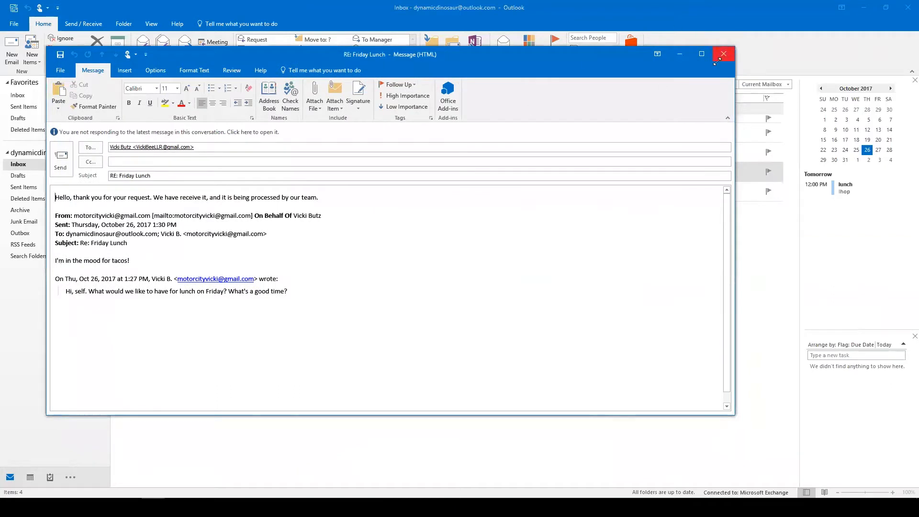
left_click(724, 55)
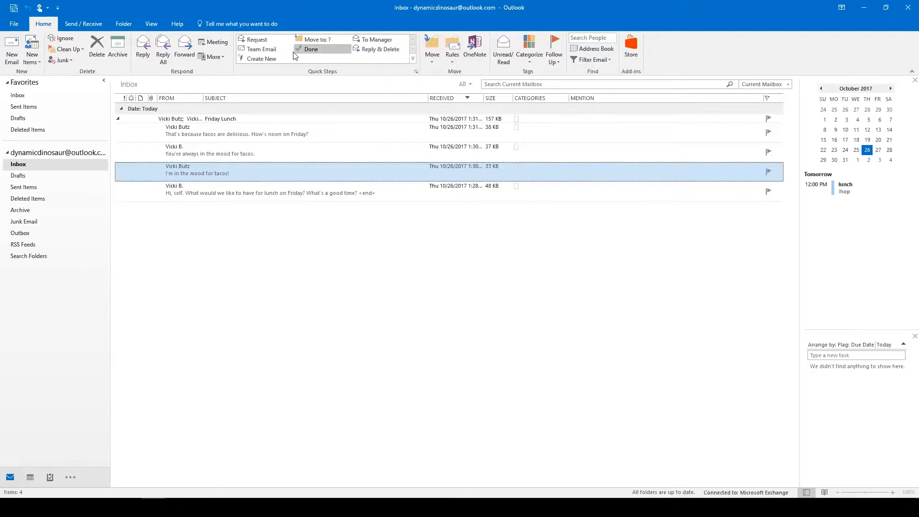
Create a new quick step named 'Folders' with a Move to folder action.
left_click(271, 58)
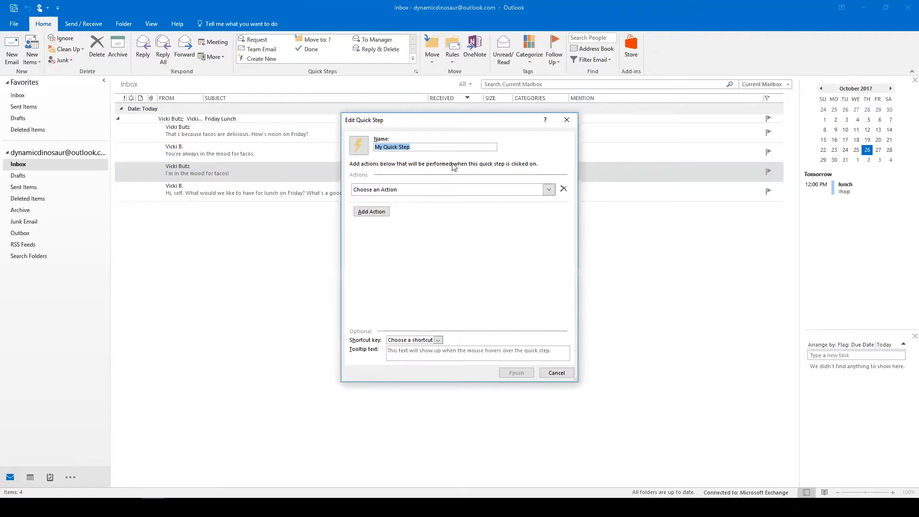
left_click(416, 145)
triple_click(418, 147)
type("Folders")
left_click(547, 189)
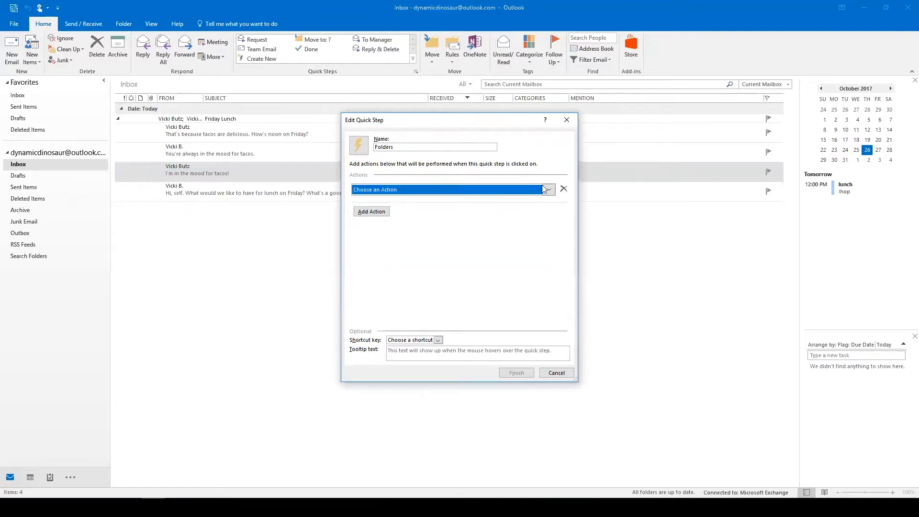
left_click(421, 222)
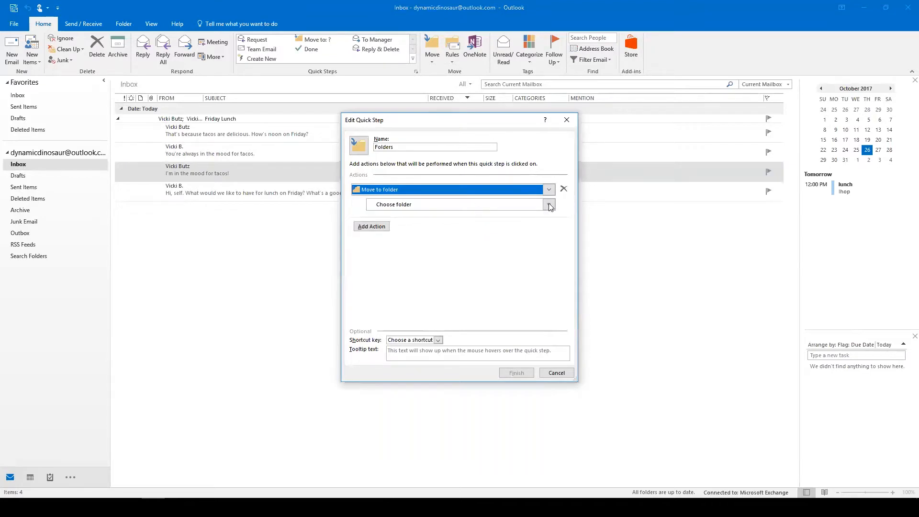
Snooze the Windows update notification.
left_click(18, 284)
left_click(556, 373)
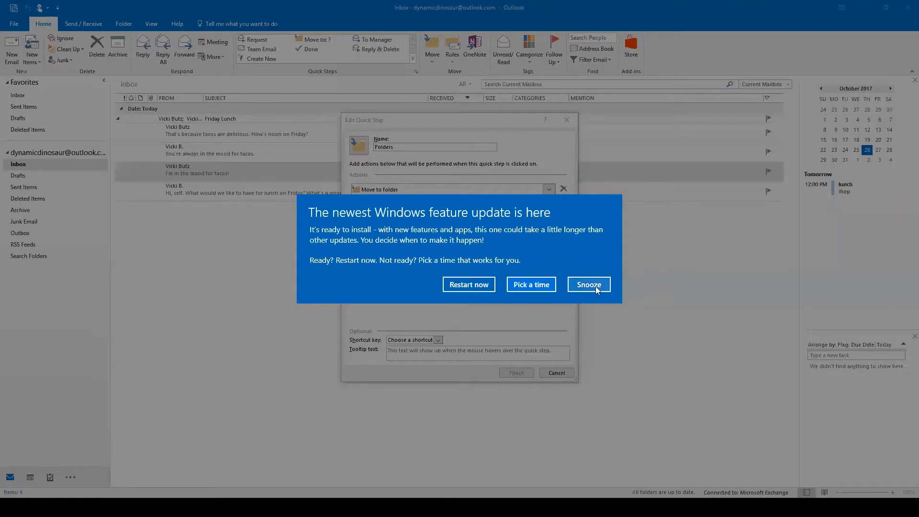
left_click(589, 284)
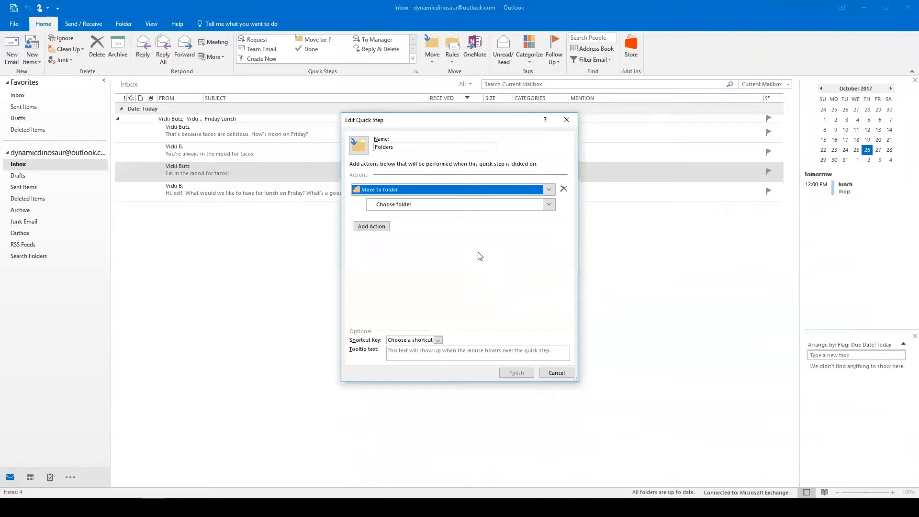
Create a new 'Finances' folder under Inbox and make it the quick step's target folder.
left_click(388, 207)
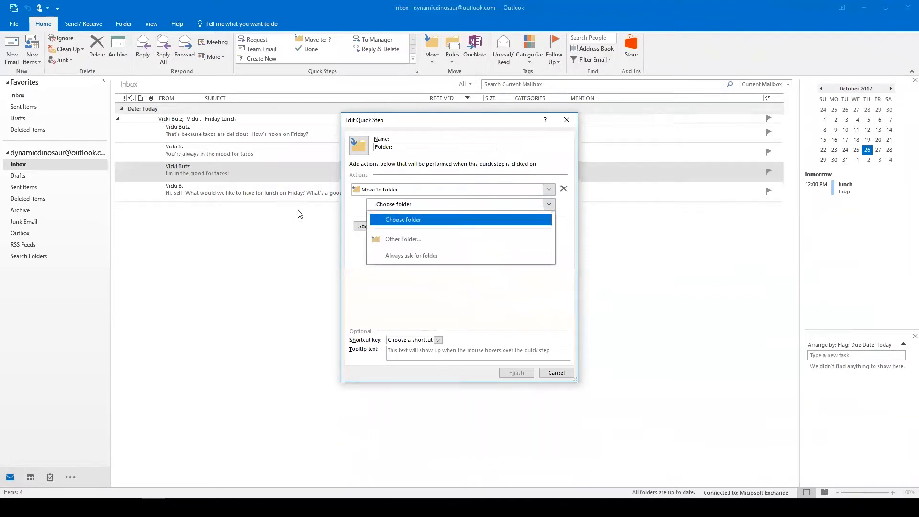
left_click(416, 240)
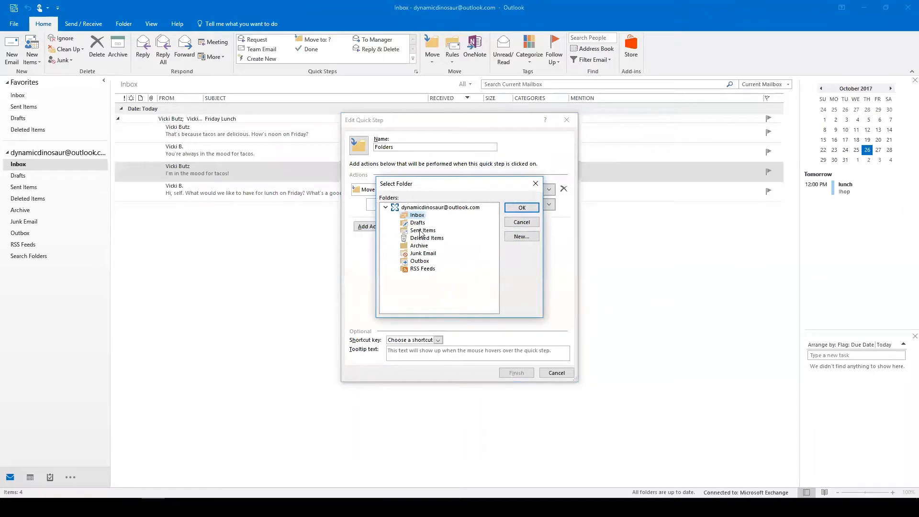
left_click(520, 237)
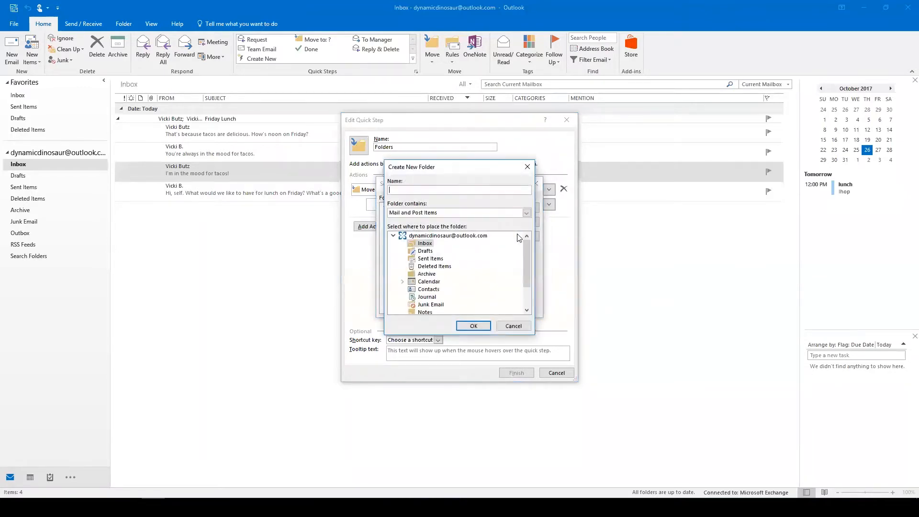
type("Finances")
left_click(473, 326)
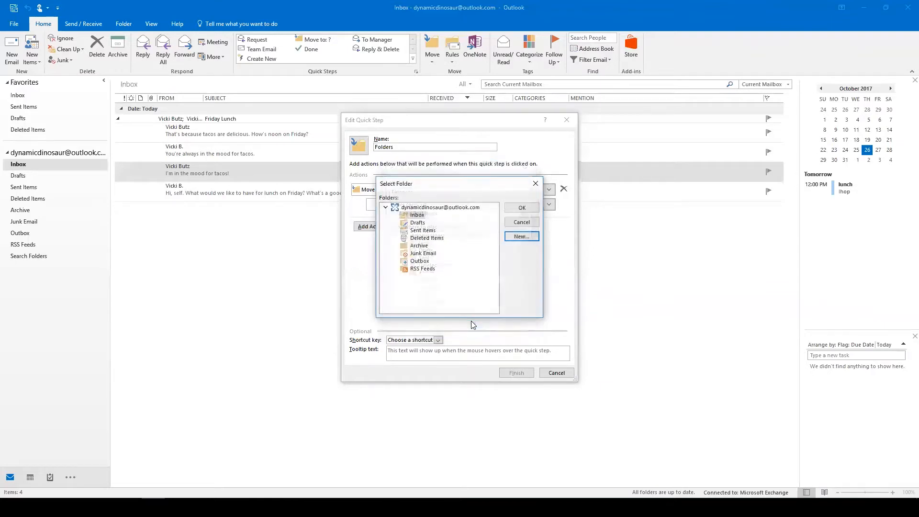
left_click(528, 208)
Rename the quick step to 'Finances'.
left_click(415, 144)
left_click(415, 144)
type("Fina")
key("BackSpace")
key("BackSpace")
key("BackSpace")
key("BackSpace")
key("BackSpace")
key("BackSpace")
key("BackSpace")
key("BackSpace")
key("BackSpace")
key("BackSpace")
key("BackSpace")
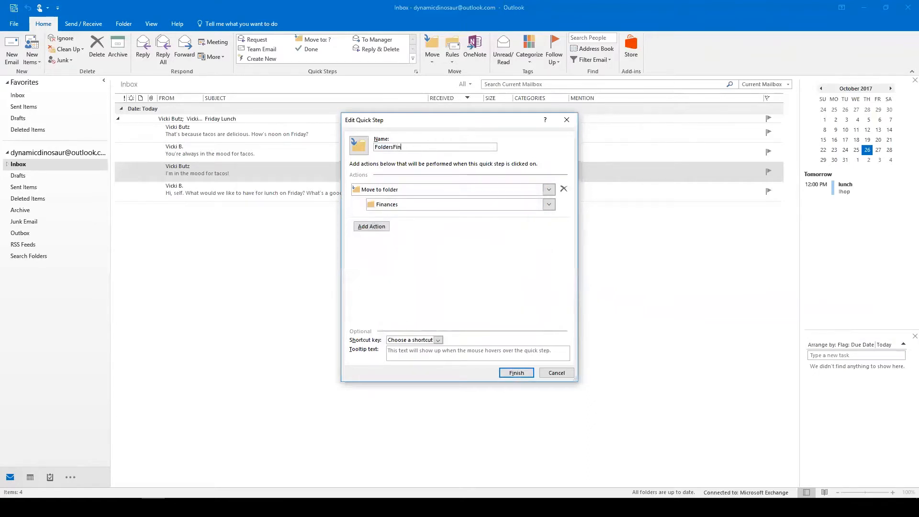
type("Finances")
Save the Finances quick step, file the tacos message with it, and verify it in the Finances folder.
left_click(516, 374)
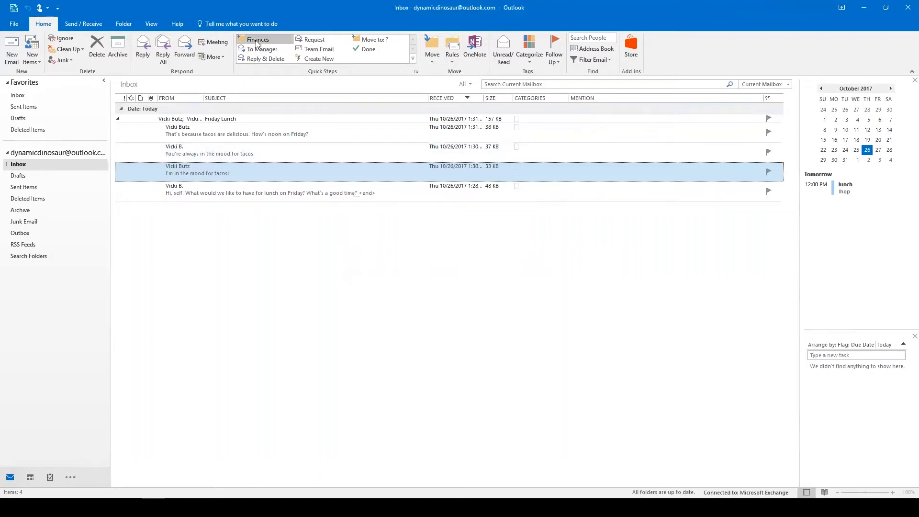
left_click(258, 41)
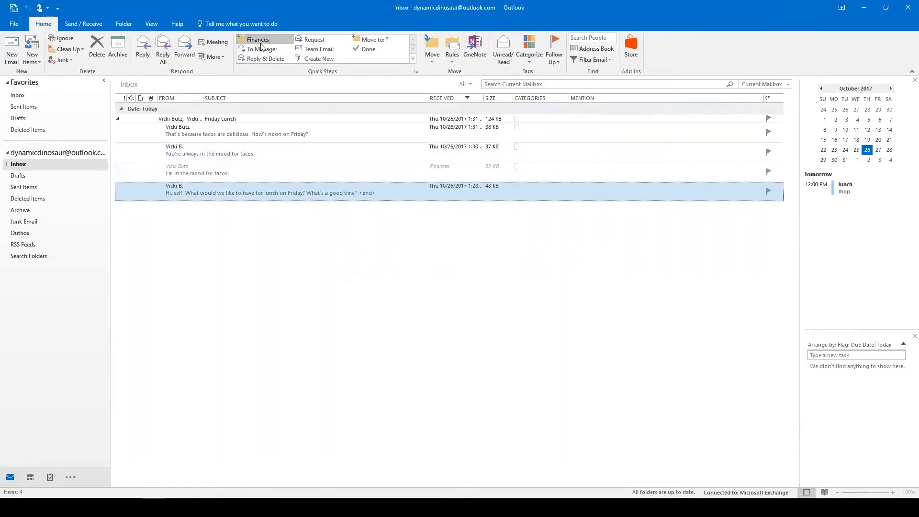
left_click(8, 165)
left_click(29, 176)
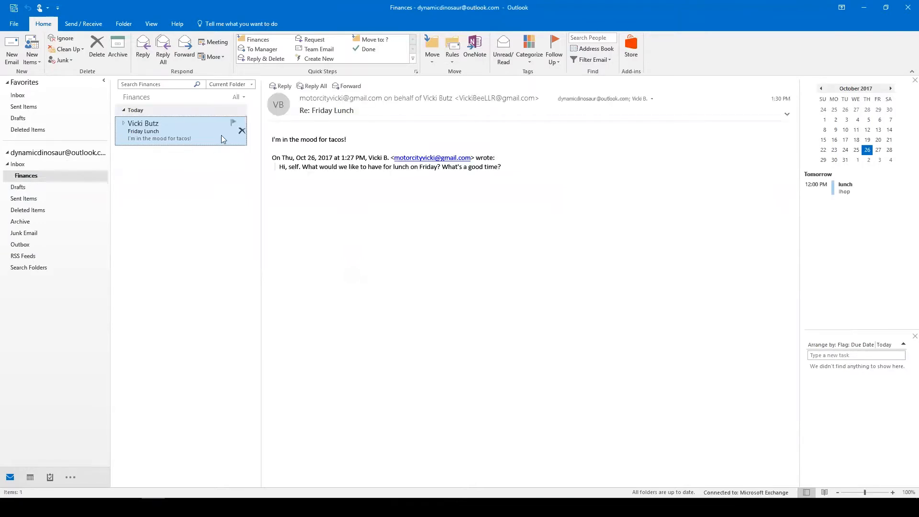
left_click(21, 165)
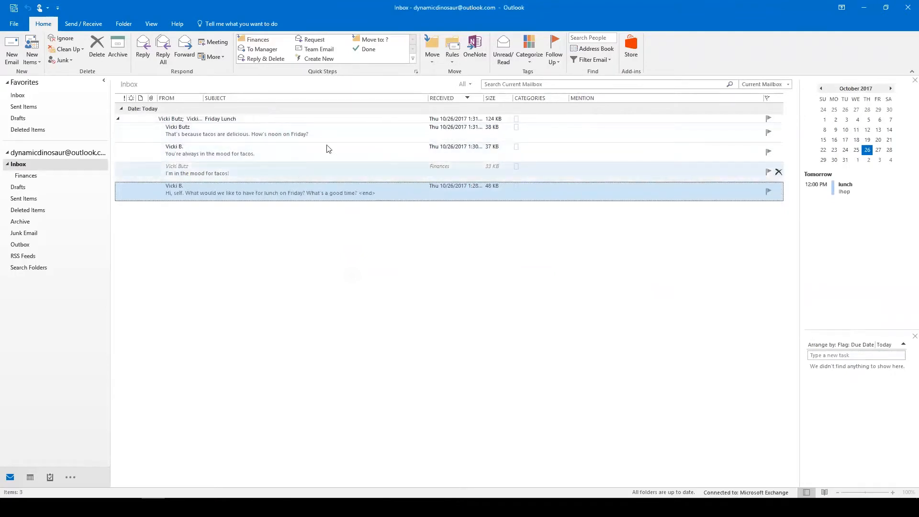
left_click(118, 120)
Open the Friday Lunch conversation in its own window, close it, and expand the thread.
left_click(119, 121)
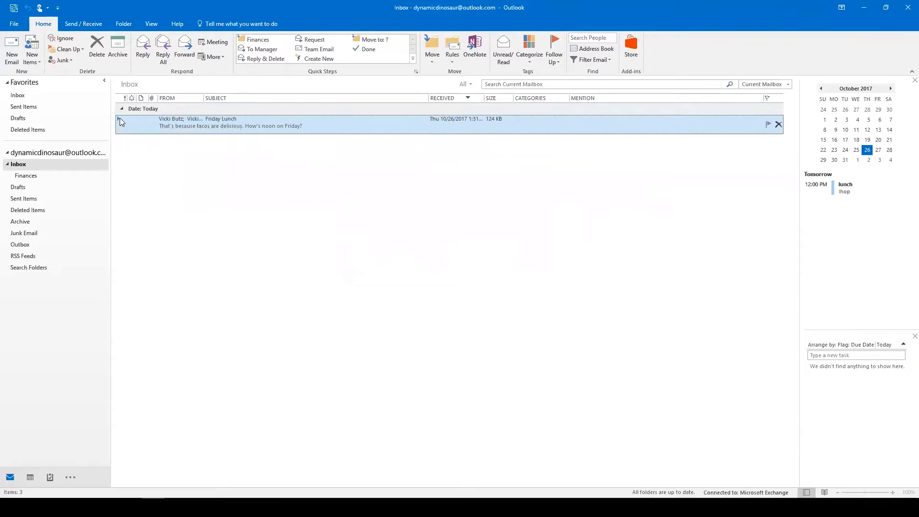
double_click(120, 120)
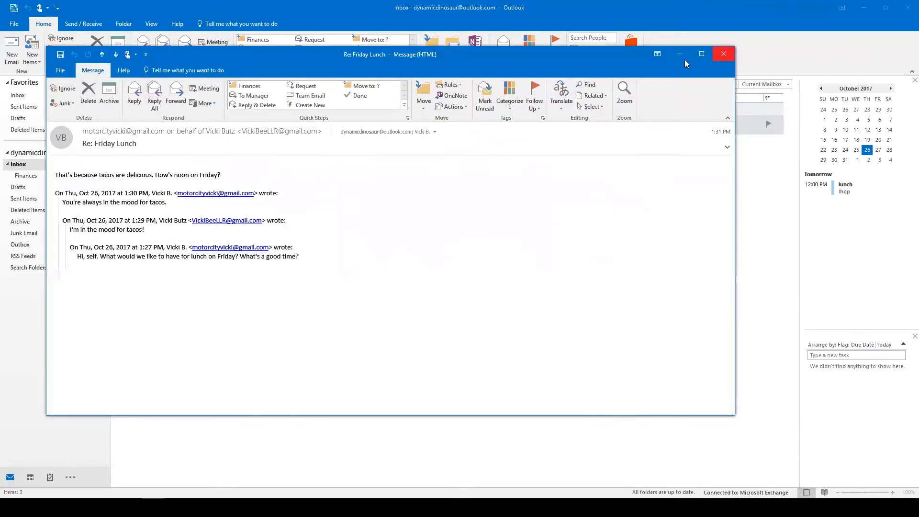
left_click(724, 54)
left_click(118, 120)
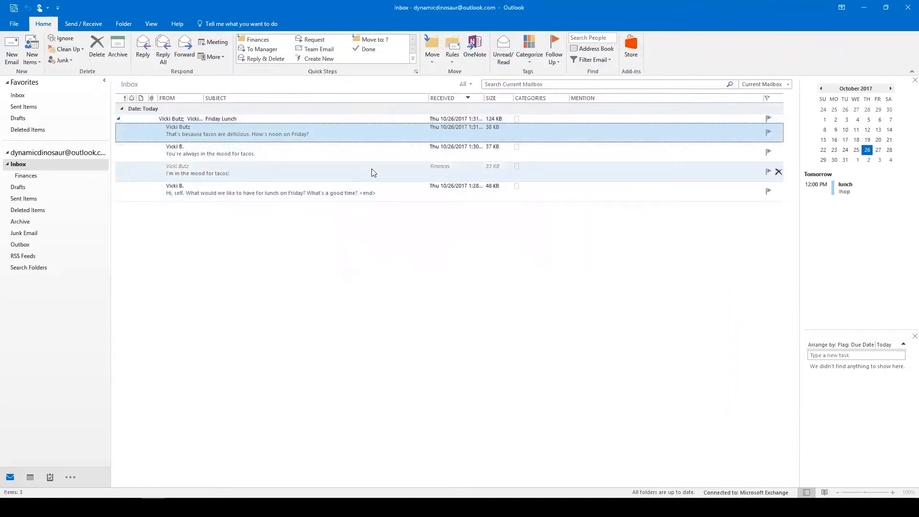
left_click(325, 168)
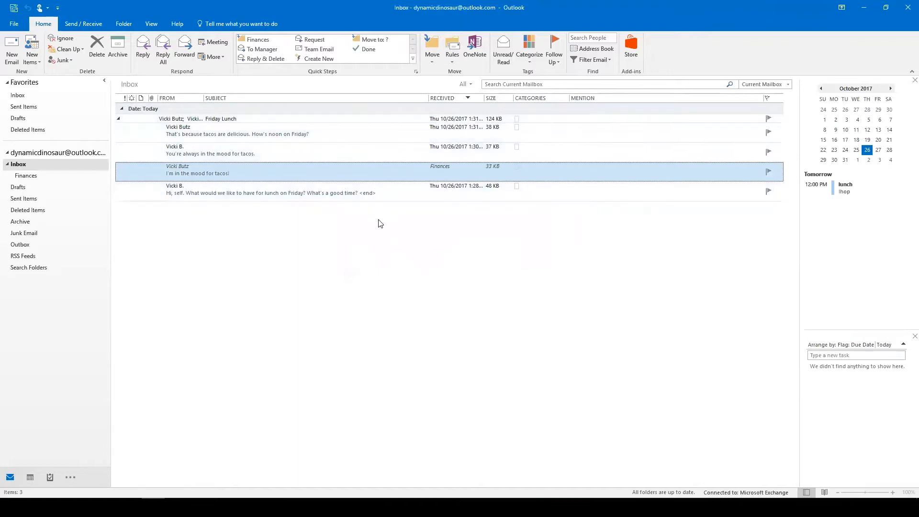
Delete the 'You're always in the mood for tacos.' reply and re-expand the thread.
left_click(321, 150)
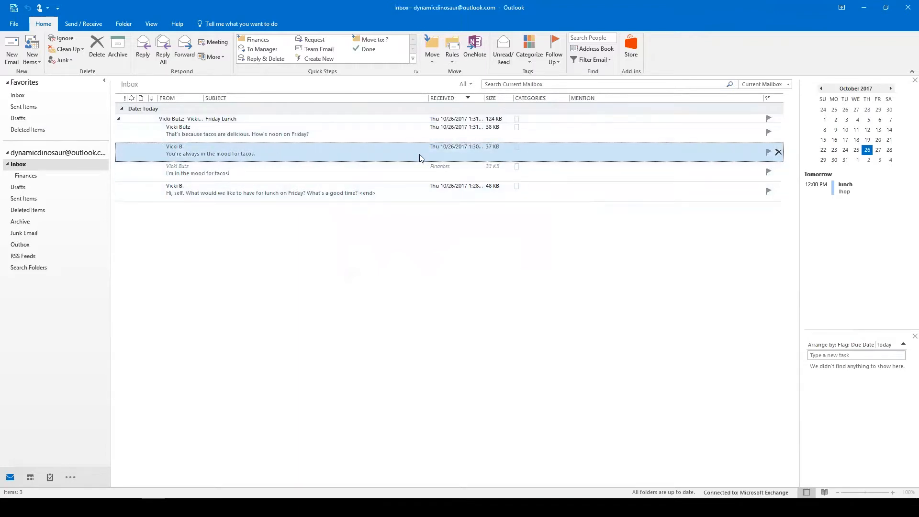
left_click(97, 47)
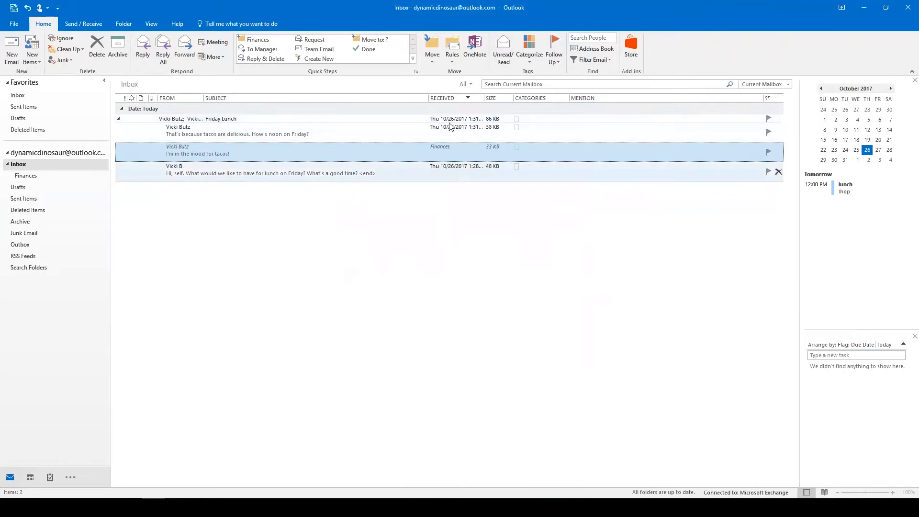
left_click(119, 120)
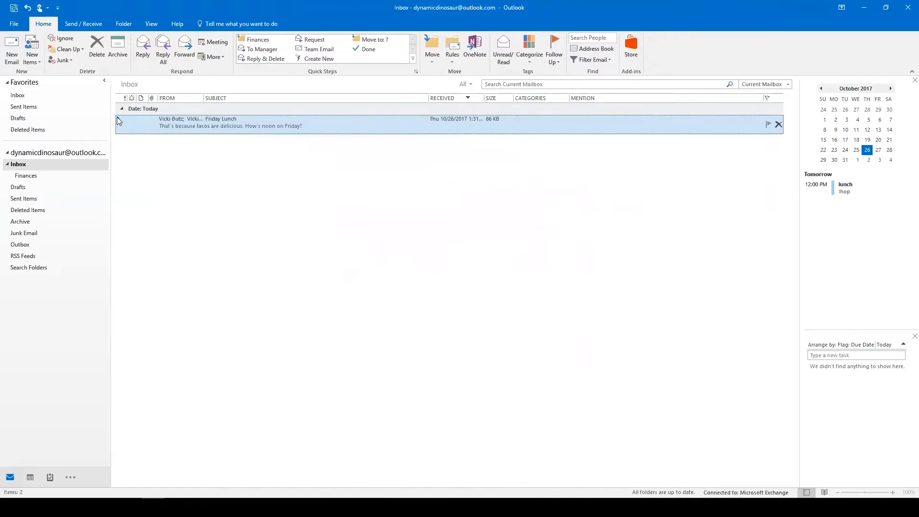
left_click(118, 117)
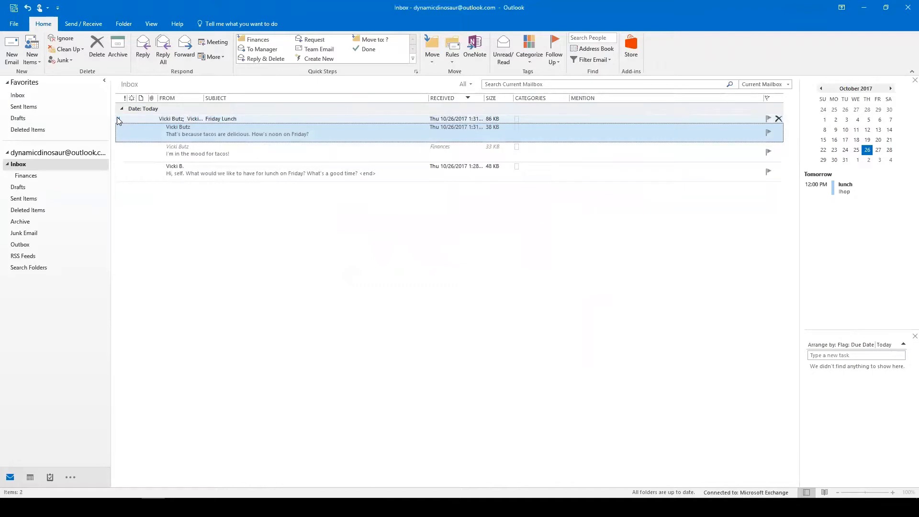
left_click(118, 120)
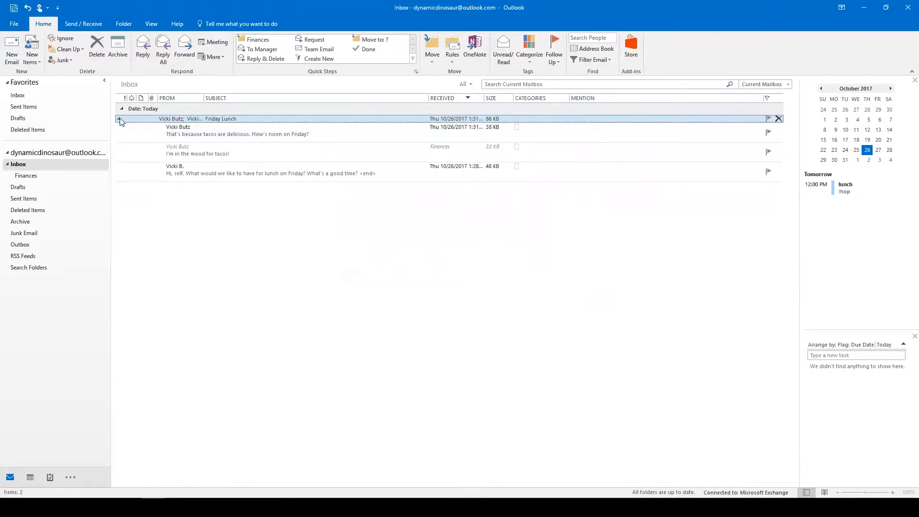
Collapse the Friday Lunch thread to a single Inbox row.
left_click(120, 118)
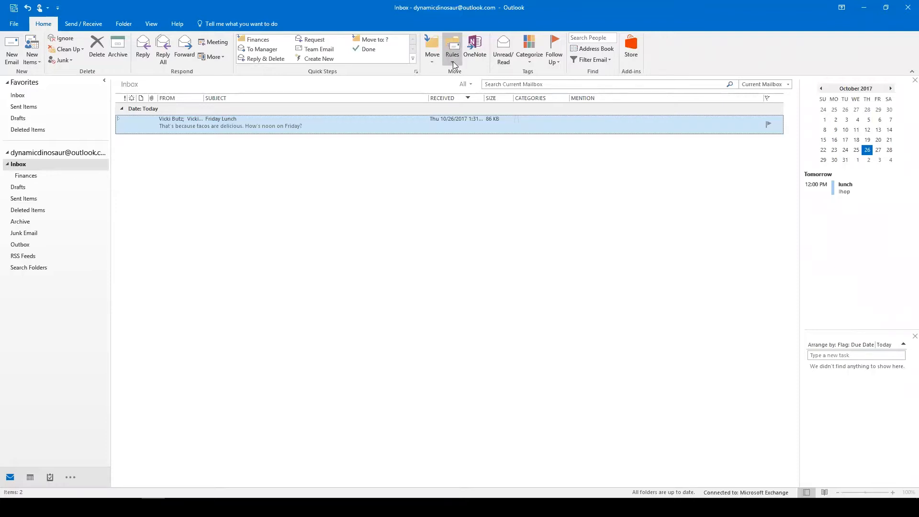
From the Inbox, choose Rules > Create Rule for the Friday Lunch message.
left_click(18, 163)
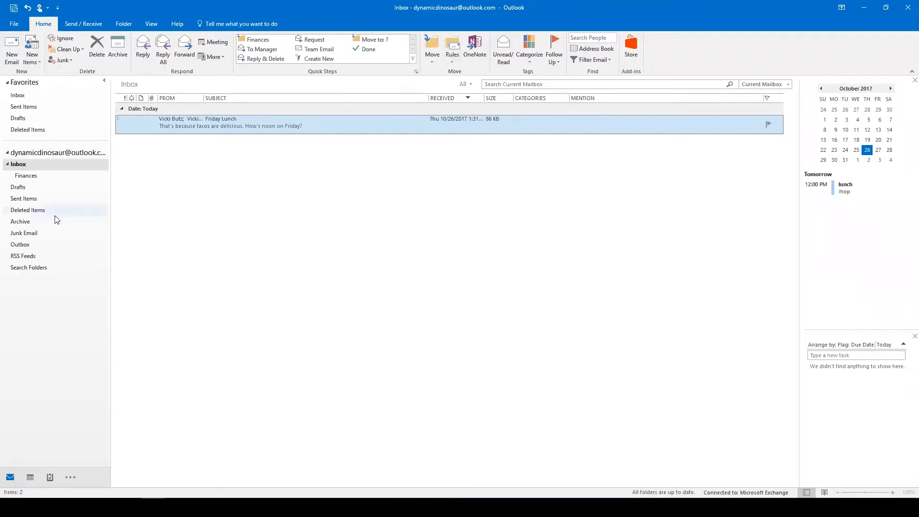
left_click(449, 62)
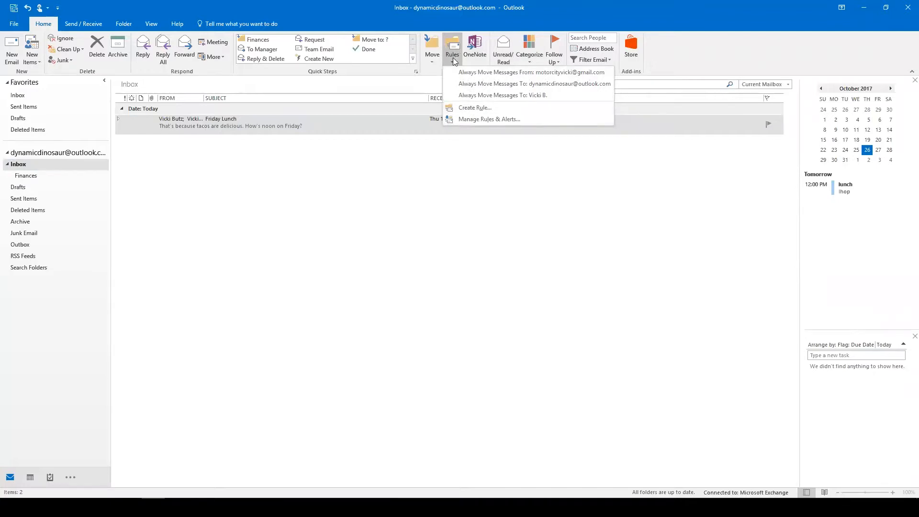
left_click(472, 108)
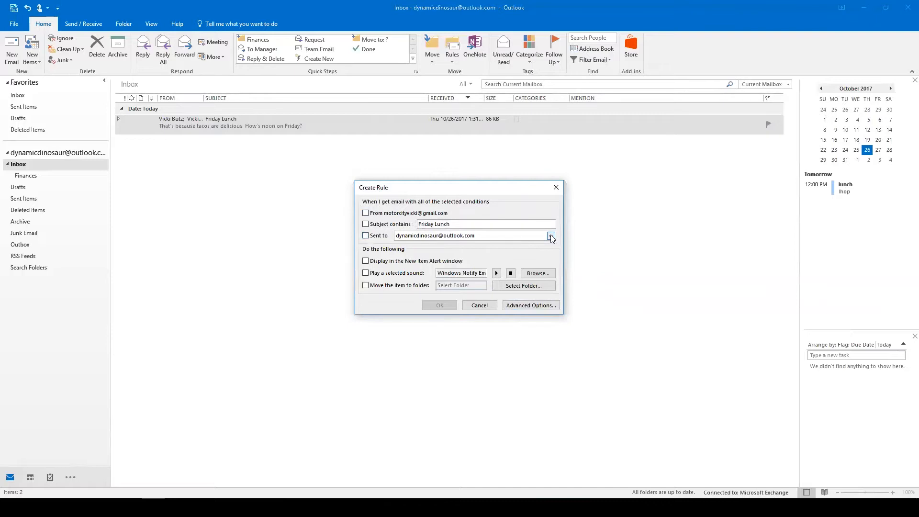
In the full Rules Wizard, keep only the condition 'where my name is not in the To box'.
left_click(522, 304)
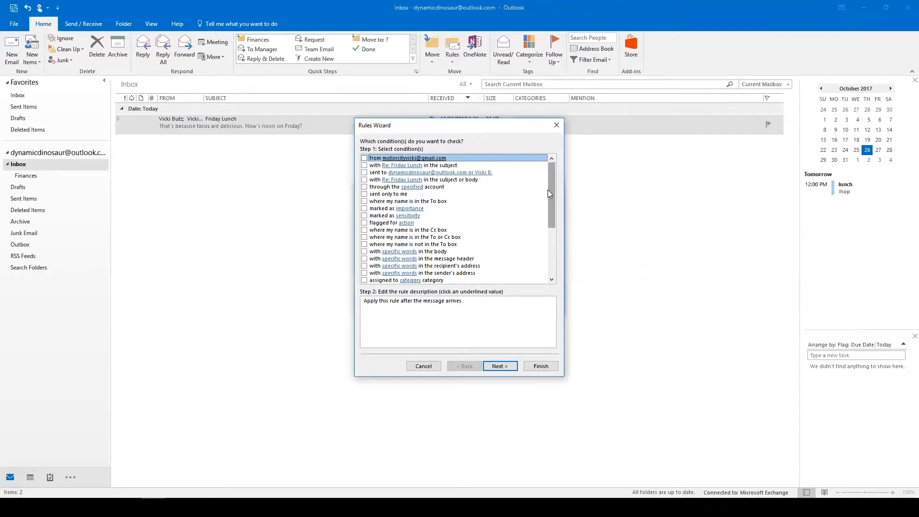
left_click(365, 230)
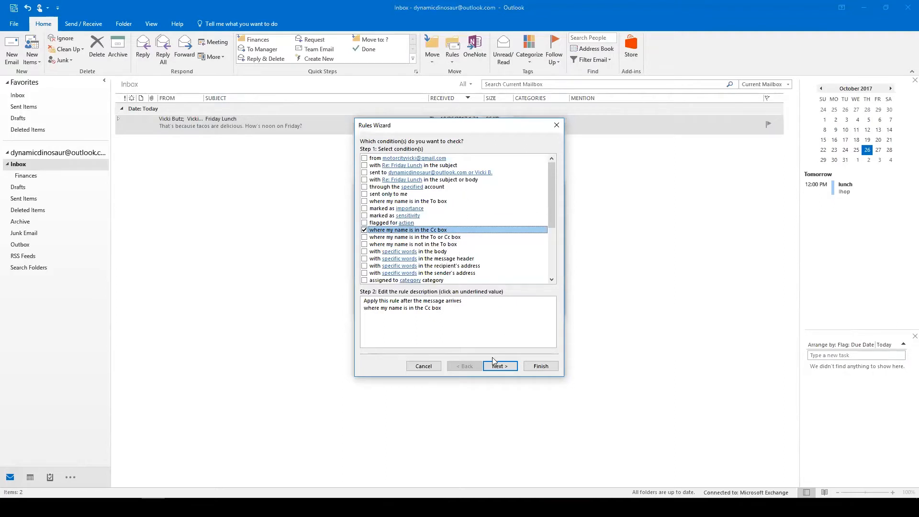
left_click(364, 231)
left_click(364, 244)
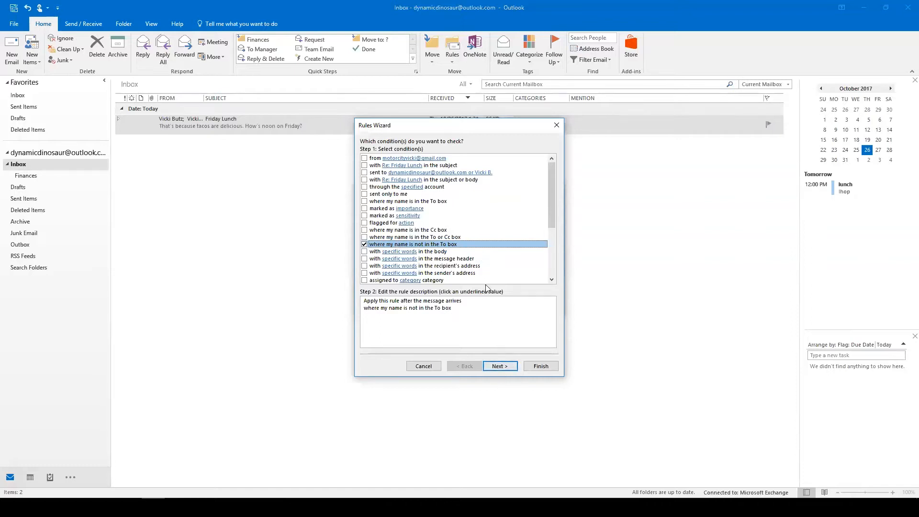
left_click(506, 369)
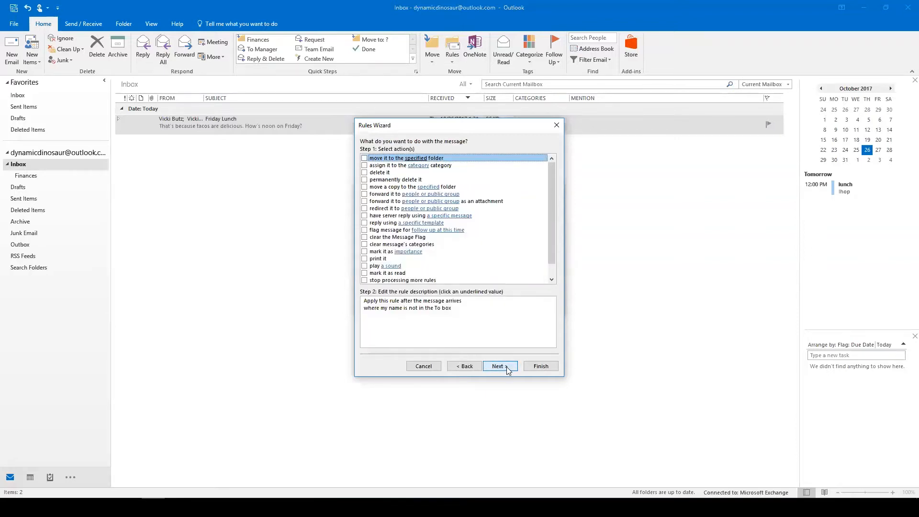
Make the rule move messages into a new 'Inbox CC' folder created under Inbox.
left_click(364, 159)
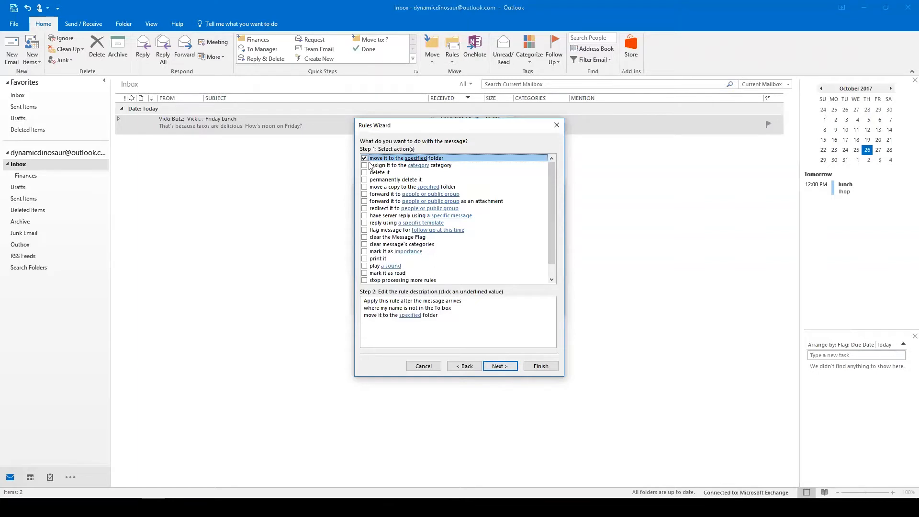
left_click(410, 315)
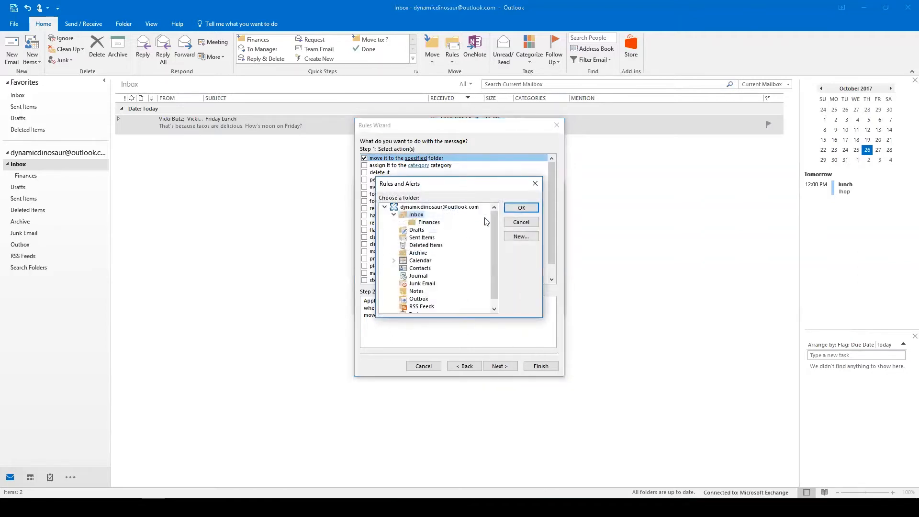
left_click(522, 236)
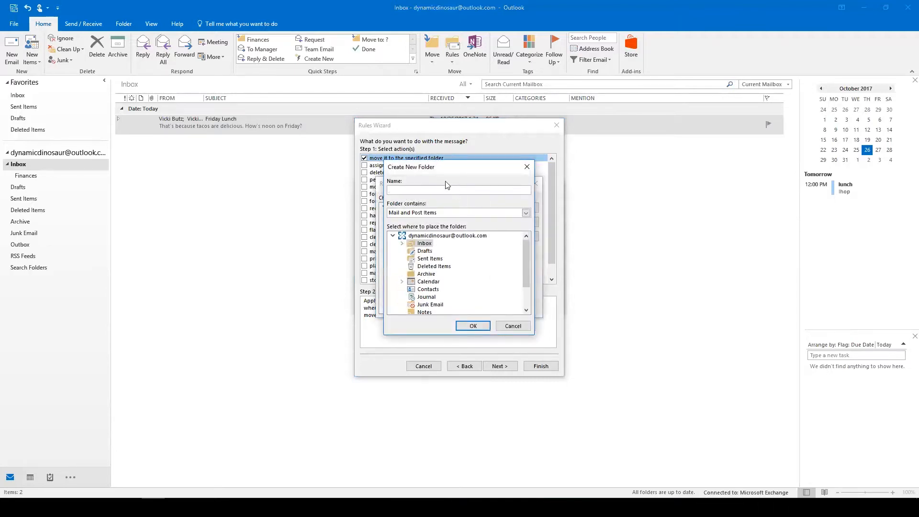
left_click(421, 237)
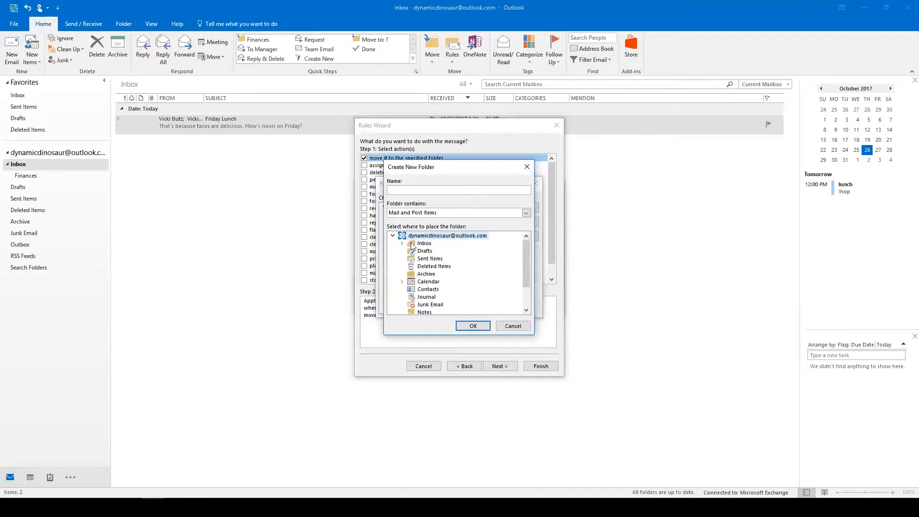
left_click(425, 245)
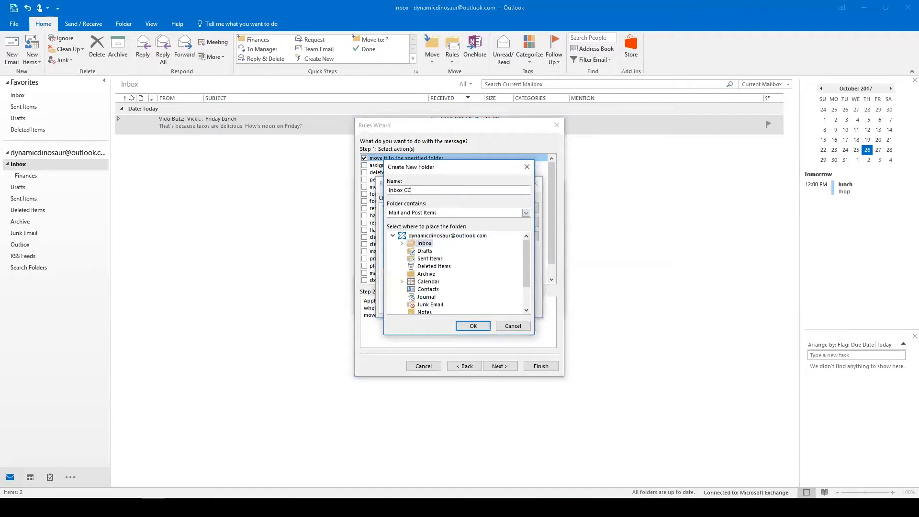
left_click(471, 326)
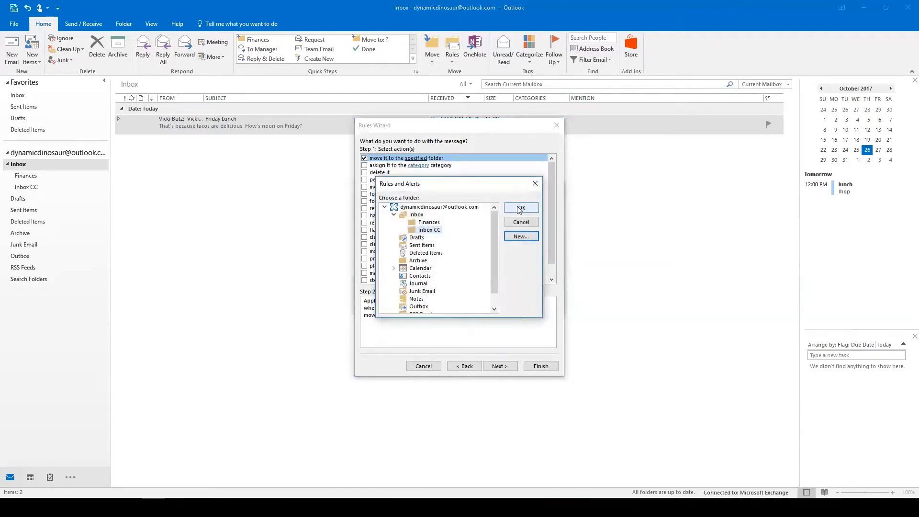
left_click(519, 209)
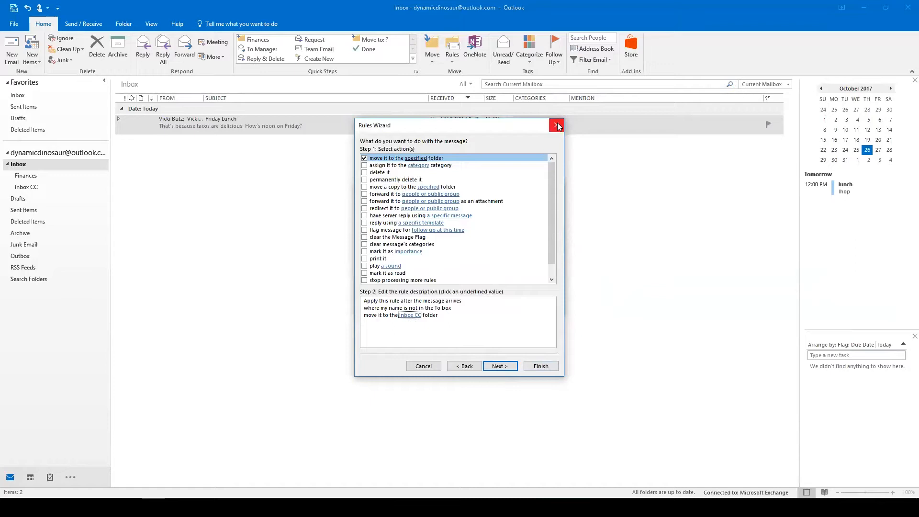
Try and then remove the 'except if from people or public group' exception, leaving no exceptions.
left_click(505, 366)
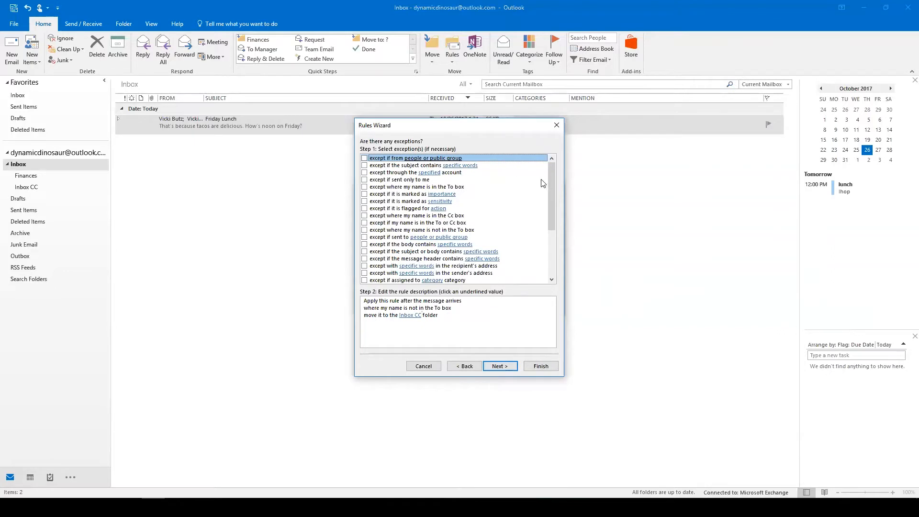
left_click(416, 315)
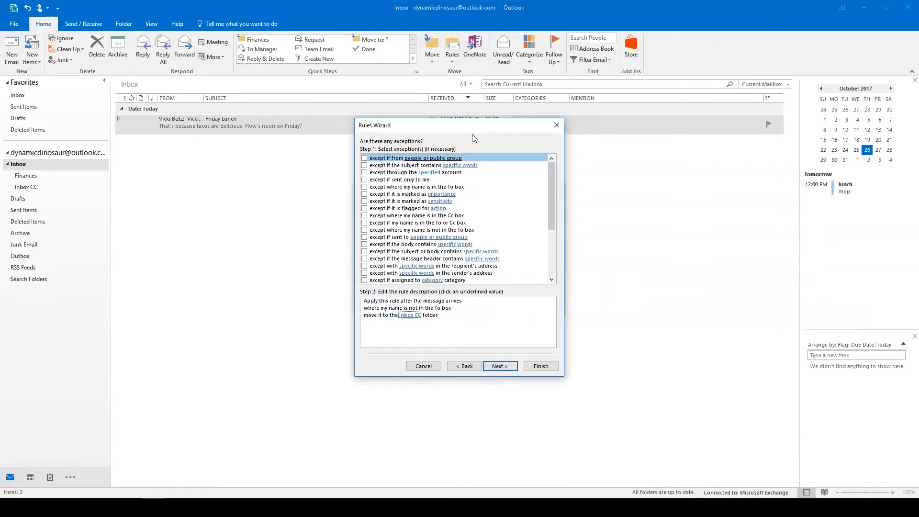
left_click(365, 159)
left_click(427, 322)
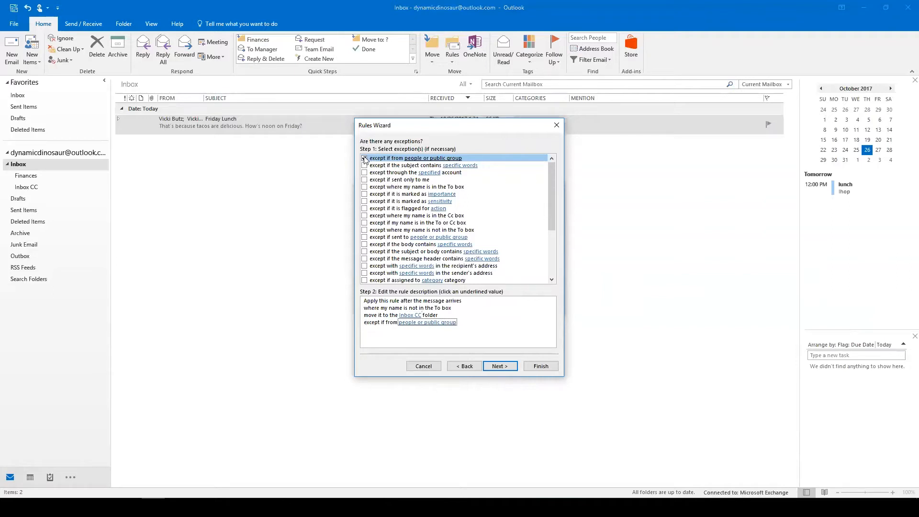
left_click(406, 323)
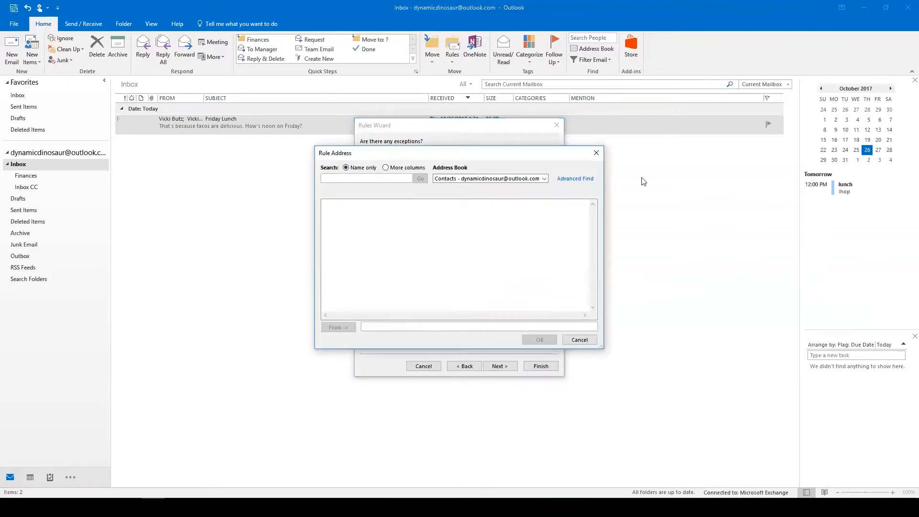
left_click(544, 178)
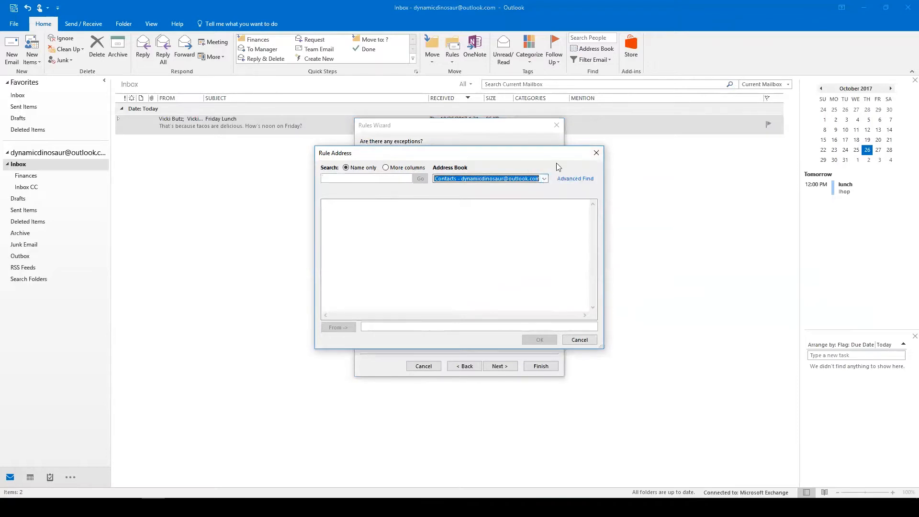
left_click(597, 152)
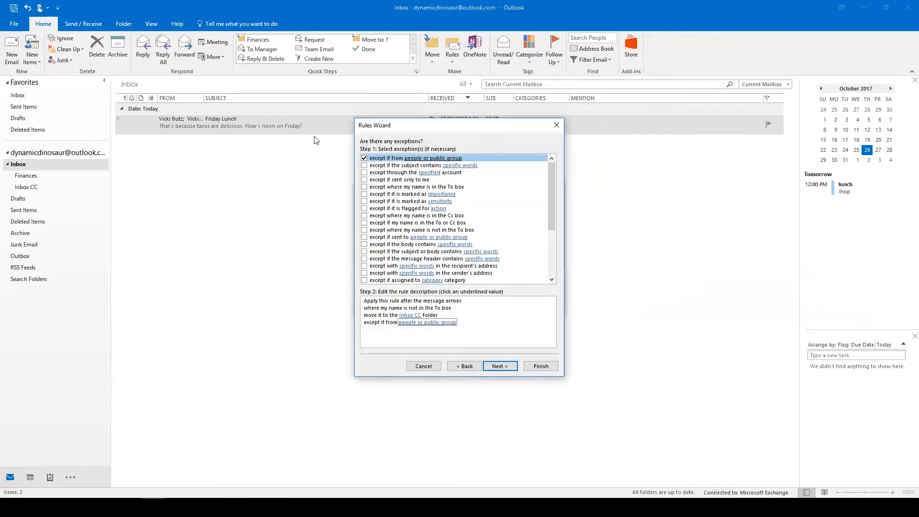
left_click(365, 158)
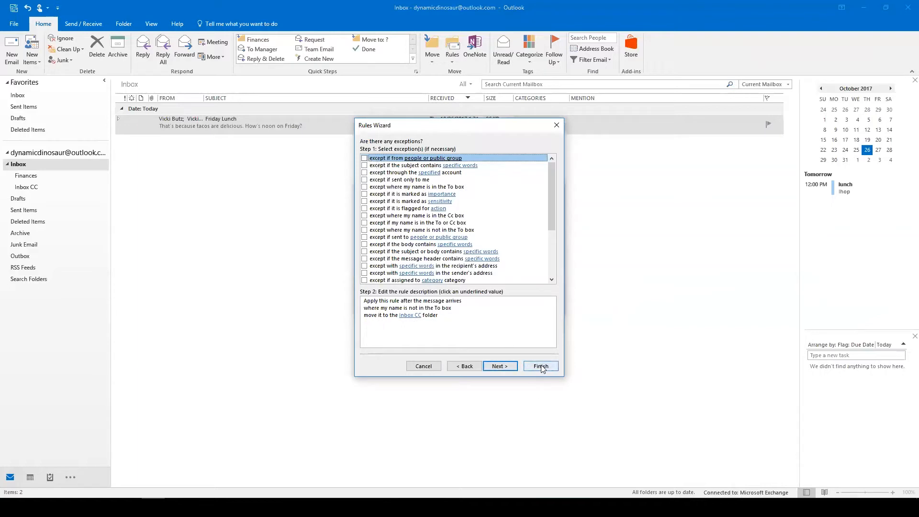
left_click(503, 366)
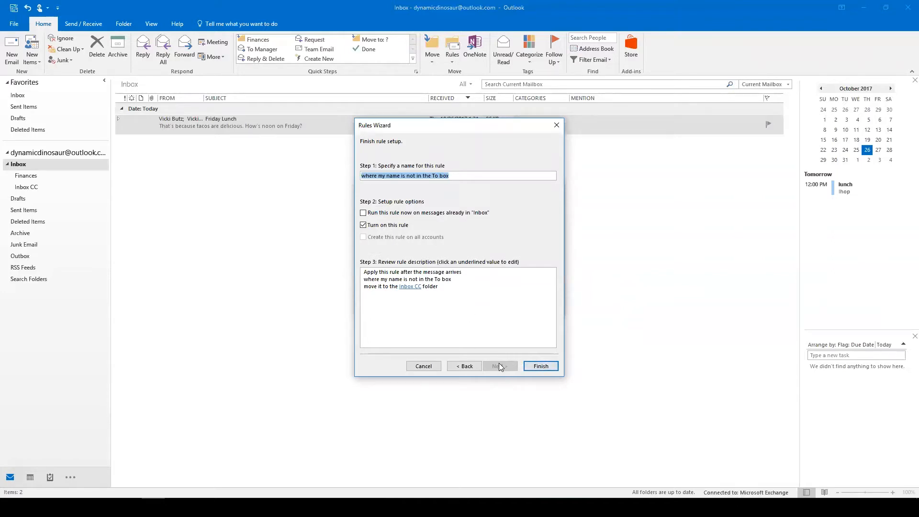
Turn on 'Run this rule now on messages already in Inbox' and finish the rule.
left_click(362, 213)
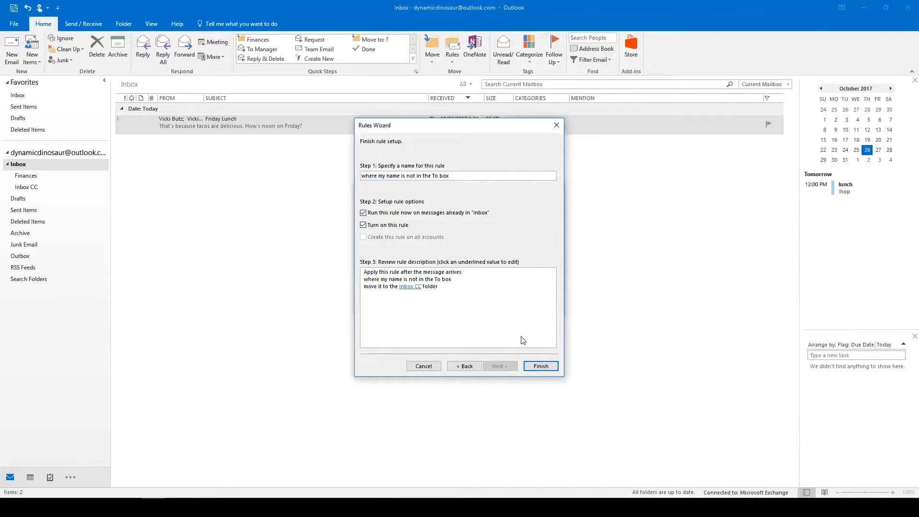
left_click(540, 366)
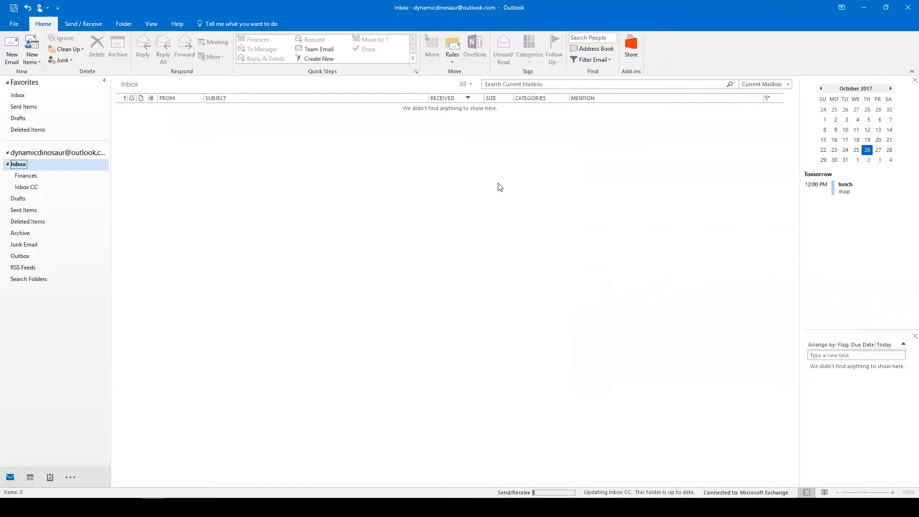
left_click(452, 61)
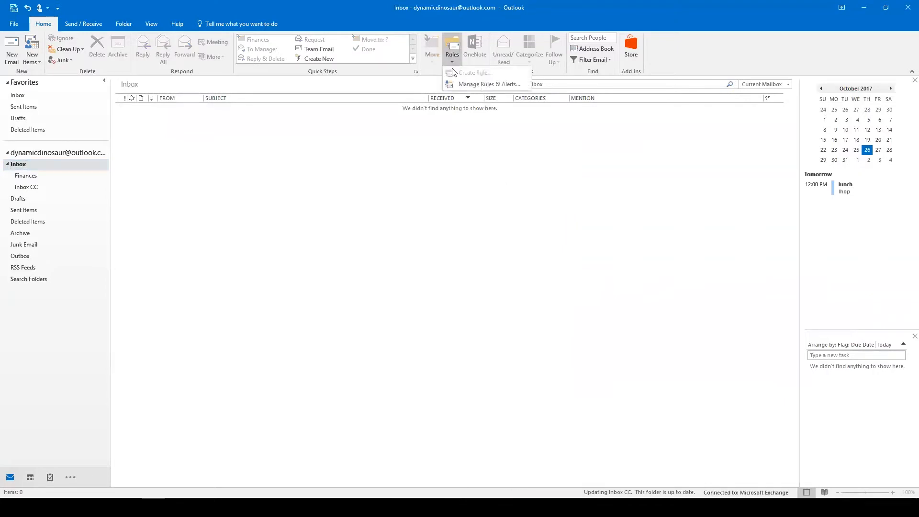
left_click(476, 85)
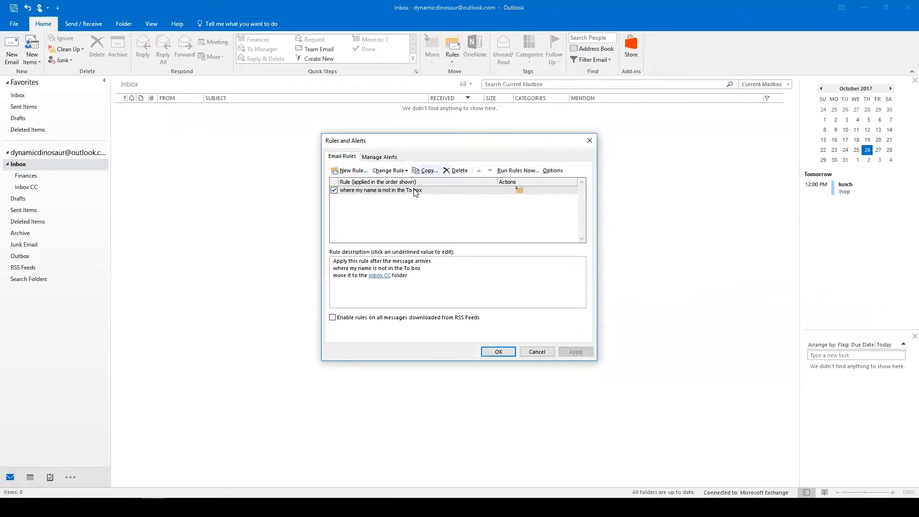
left_click(538, 352)
left_click(451, 61)
left_click(400, 151)
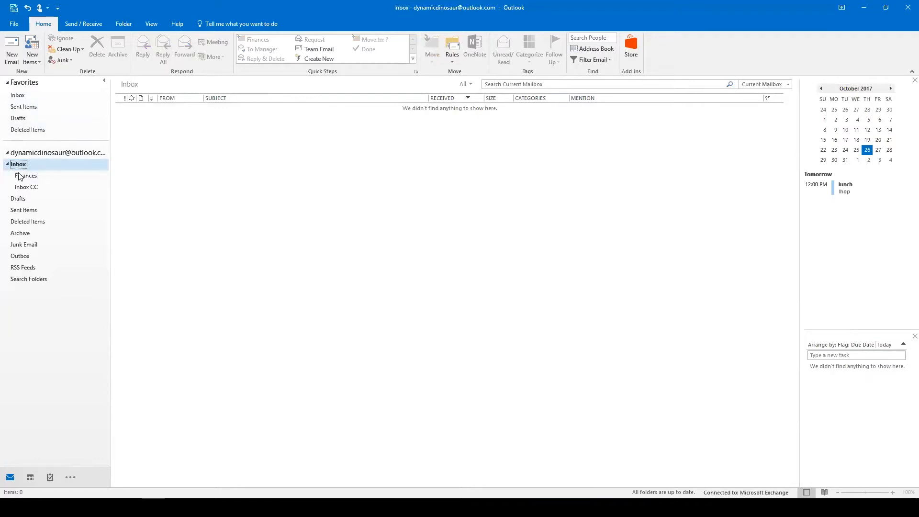
Go through the account's Inbox to the Inbox CC subfolder holding the Friday Lunch message.
left_click(48, 152)
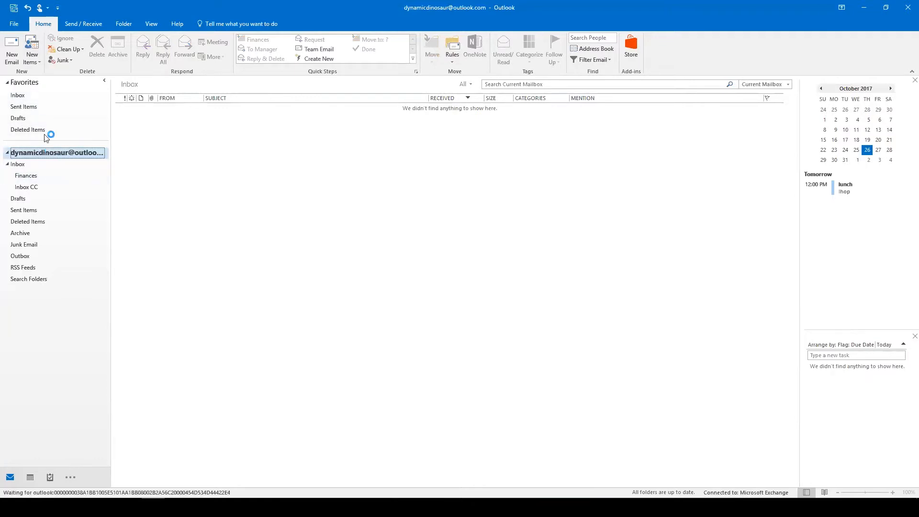
left_click(17, 96)
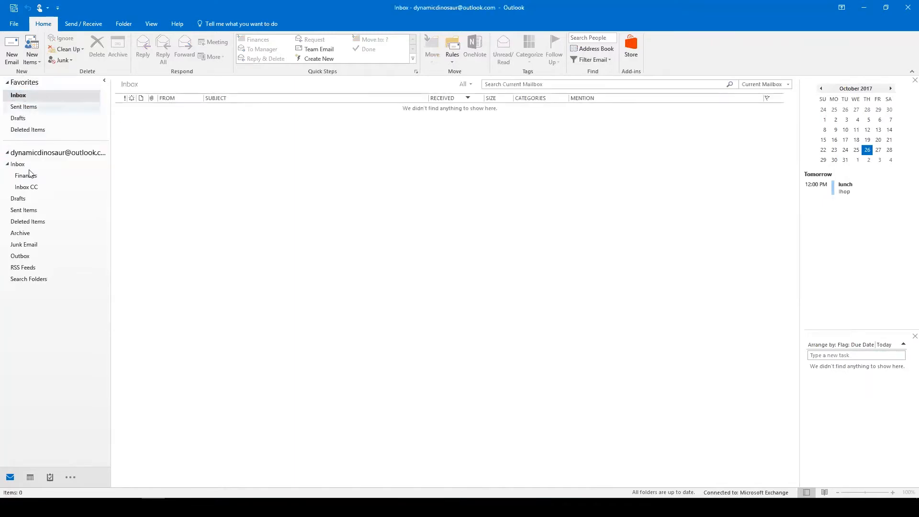
left_click(15, 164)
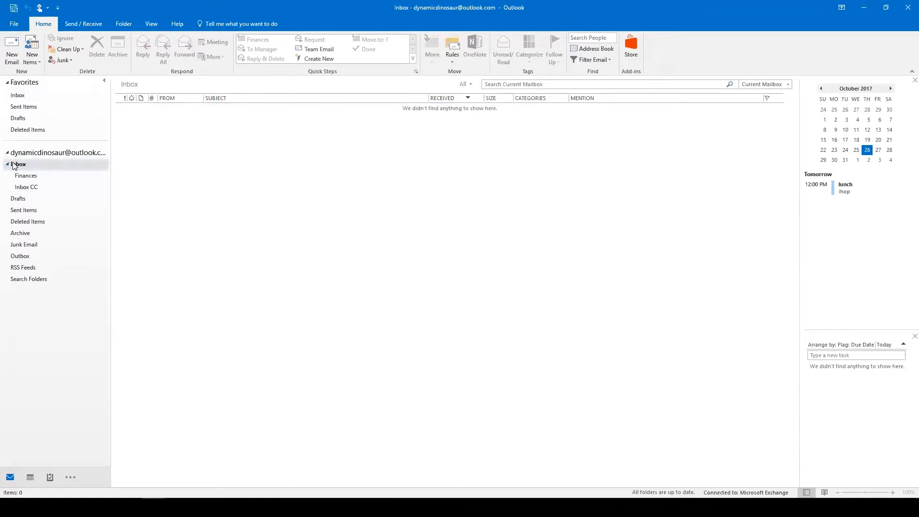
left_click(24, 187)
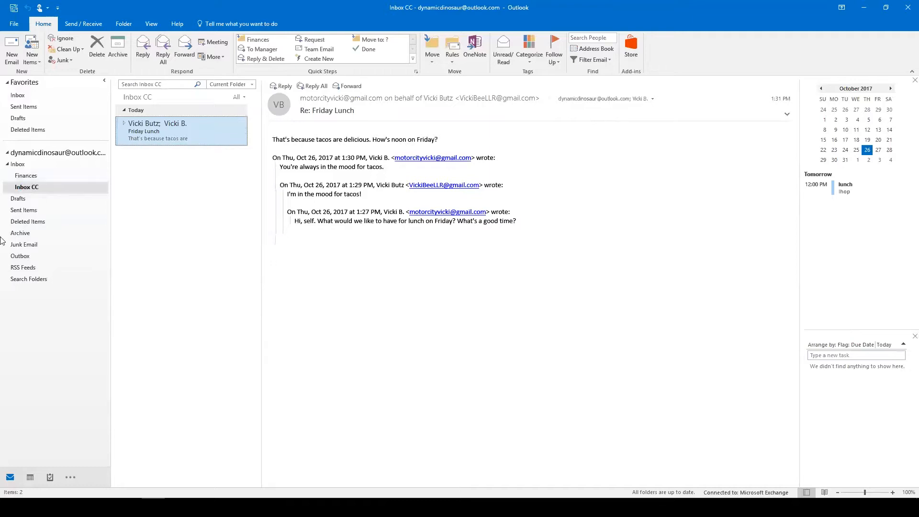
Choose New Search Folder from the Search Folders right-click menu.
right_click(29, 280)
left_click(45, 339)
right_click(29, 281)
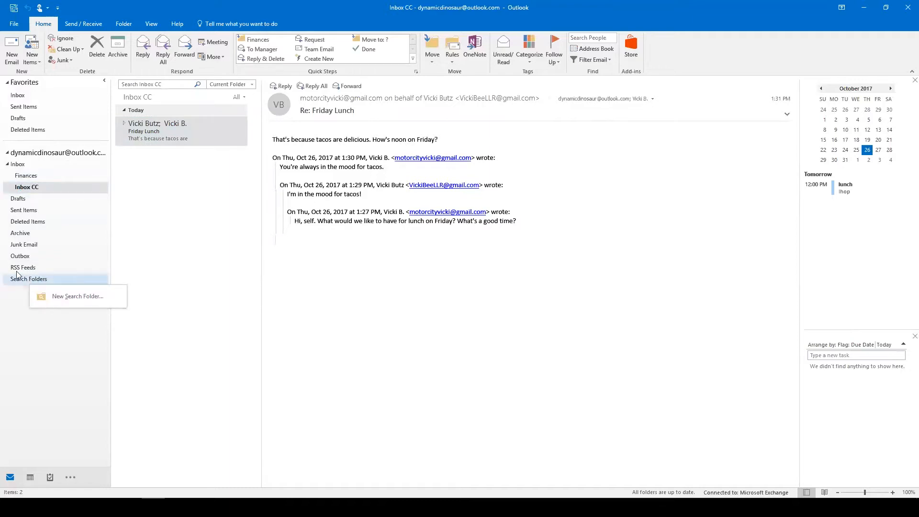
left_click(9, 304)
right_click(63, 283)
left_click(66, 286)
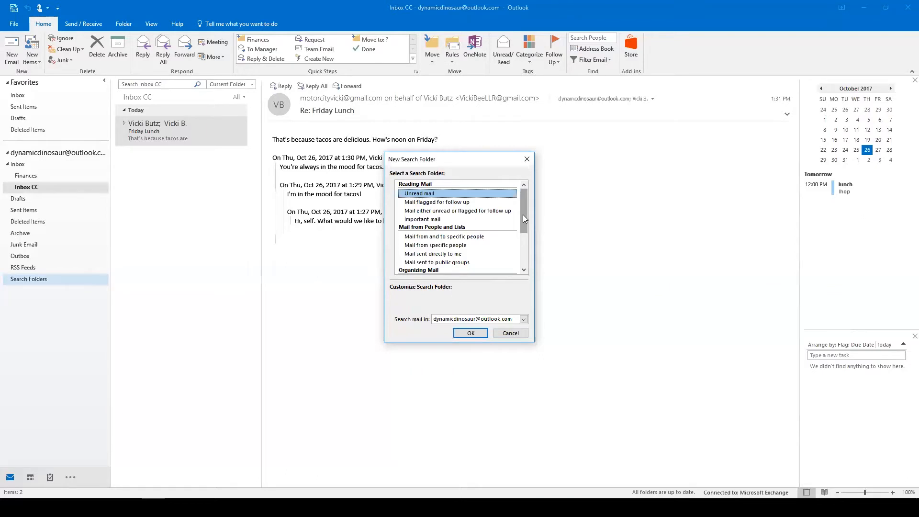
Select the 'Create a custom Search Folder' template after previewing other templates.
left_click(426, 246)
left_click(427, 254)
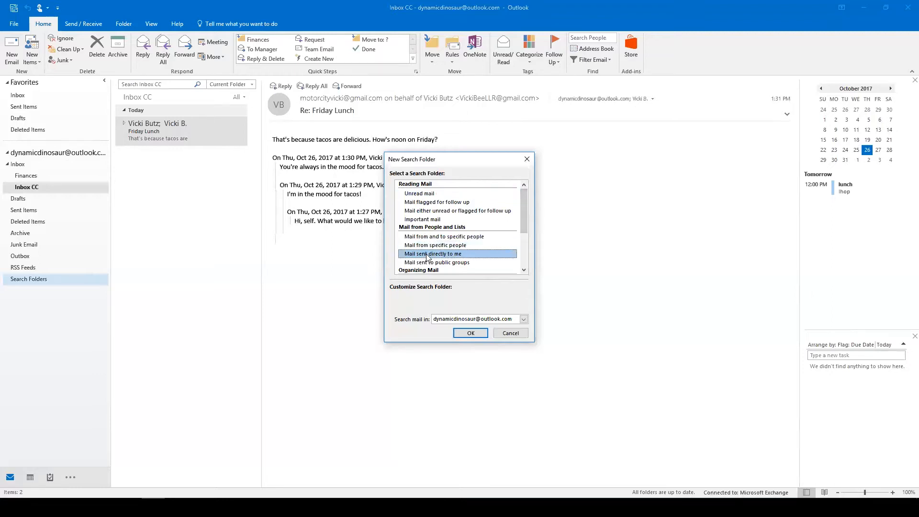
left_click_drag(524, 213, 519, 255)
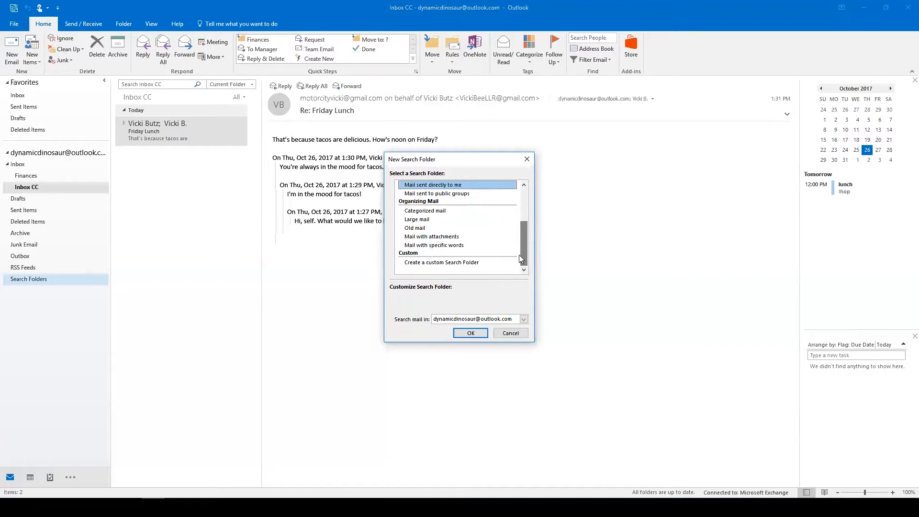
left_click(457, 262)
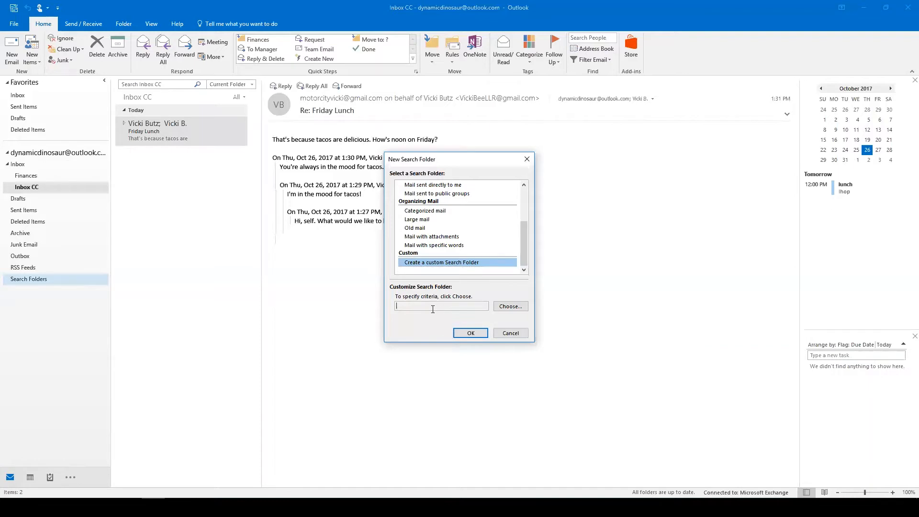
left_click(508, 307)
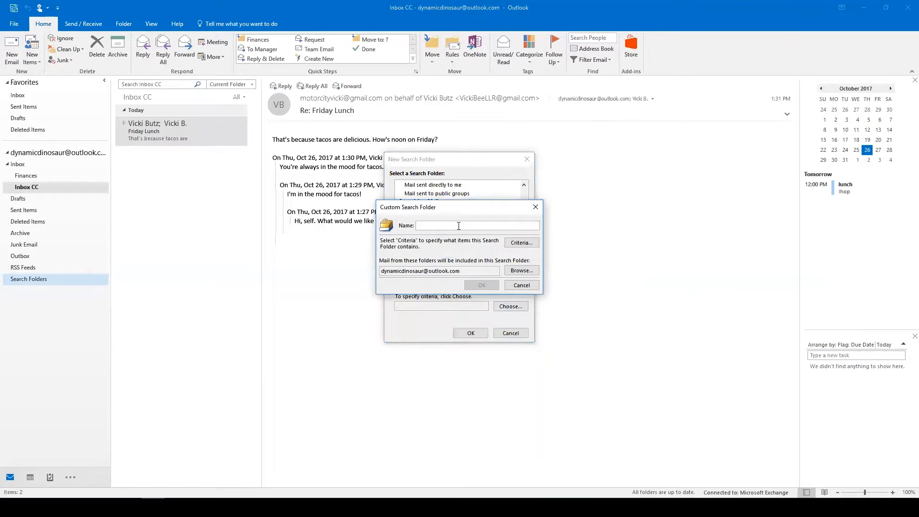
Name the custom search folder 'Invoices from Client A' and confirm it without search criteria.
type("Invoices from Client A")
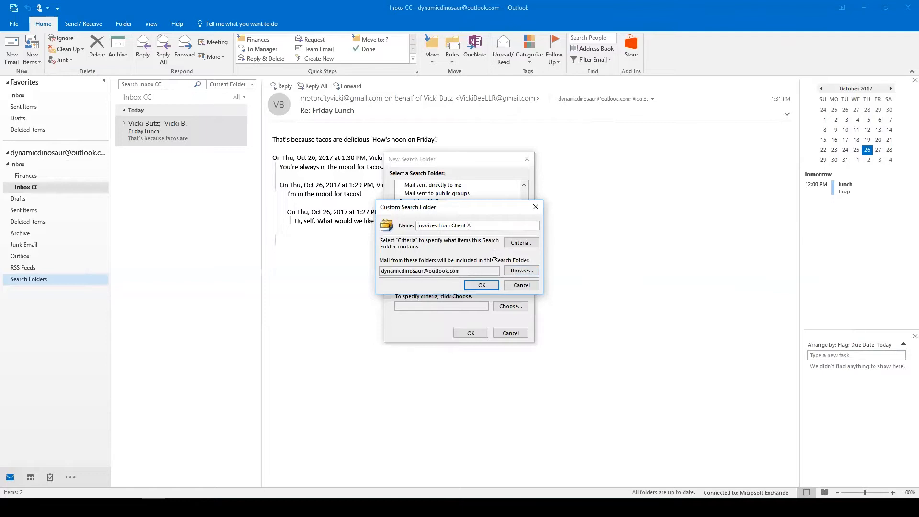
left_click(482, 285)
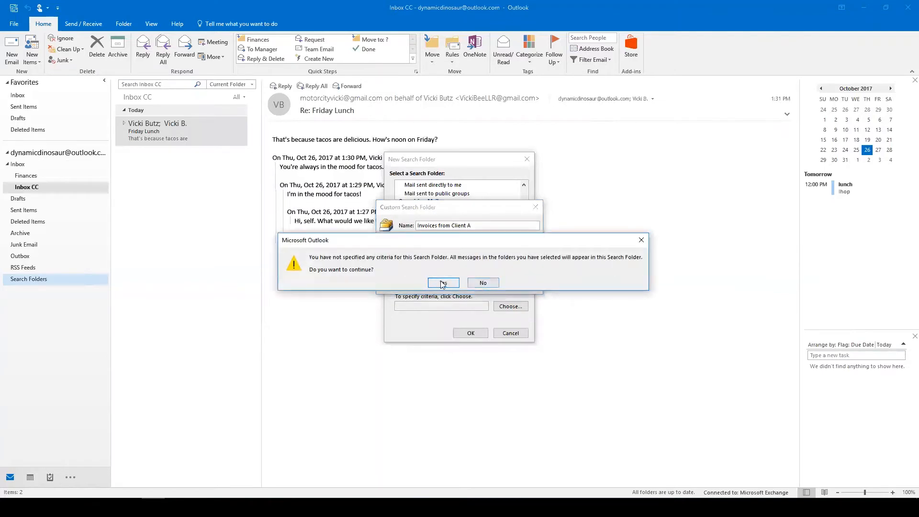
left_click(443, 283)
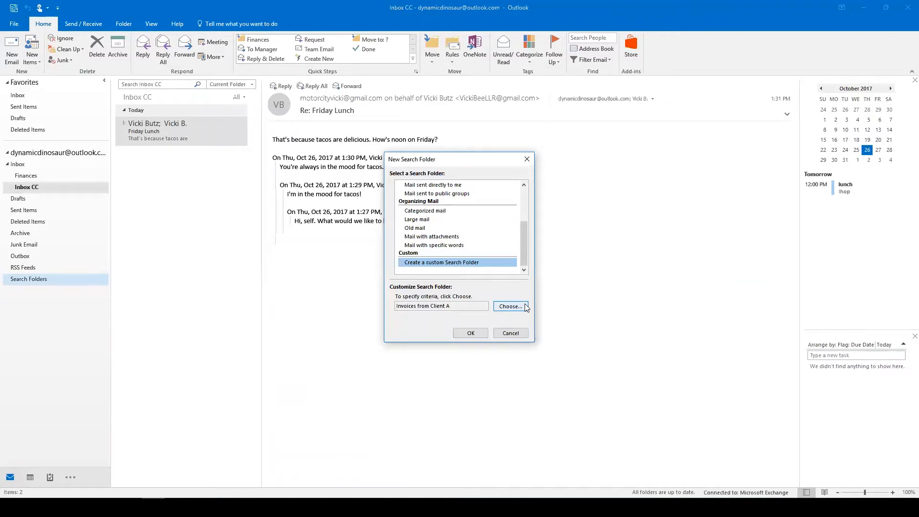
left_click(471, 332)
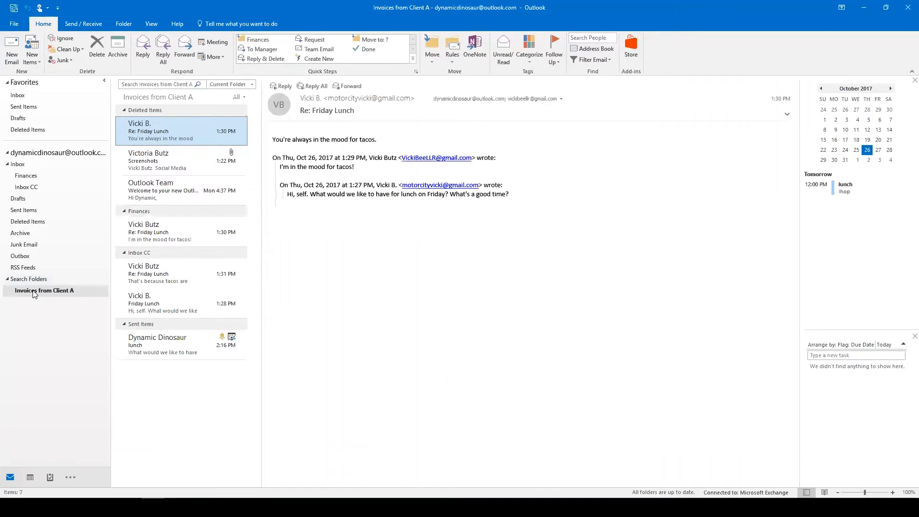
left_click(48, 291)
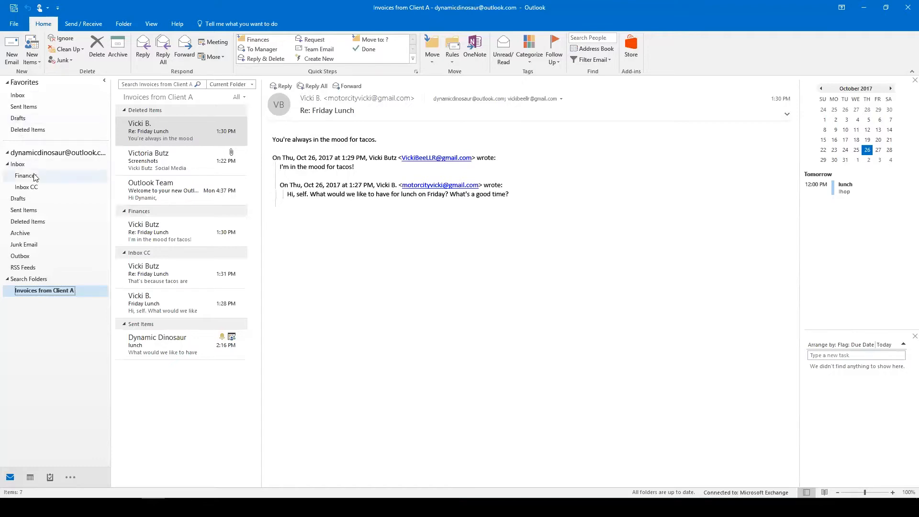
Return to the Inbox CC folder and dismiss the stray cut/copy/paste menu on the search box.
left_click(32, 189)
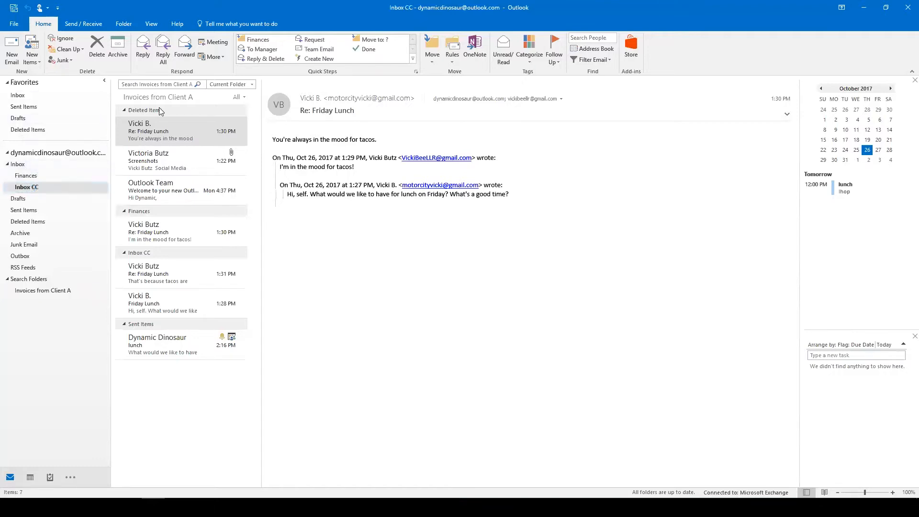
left_click(154, 83)
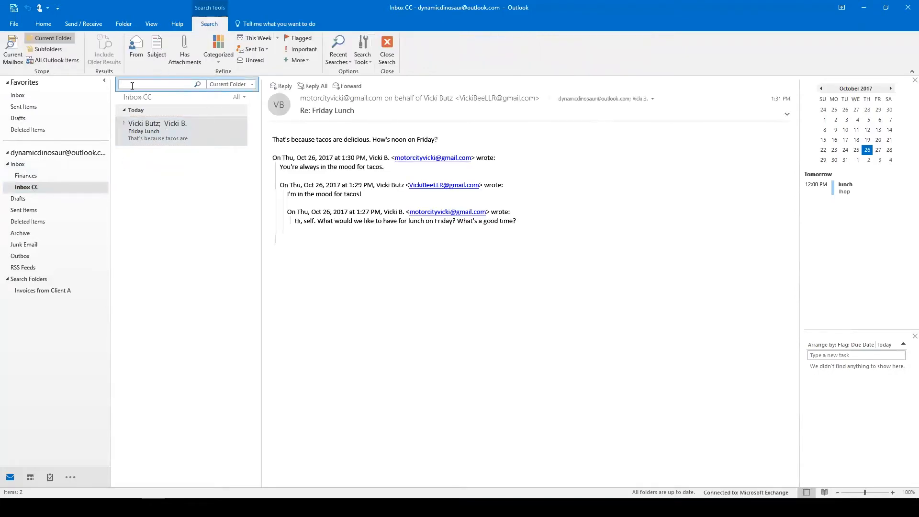
left_click(18, 164)
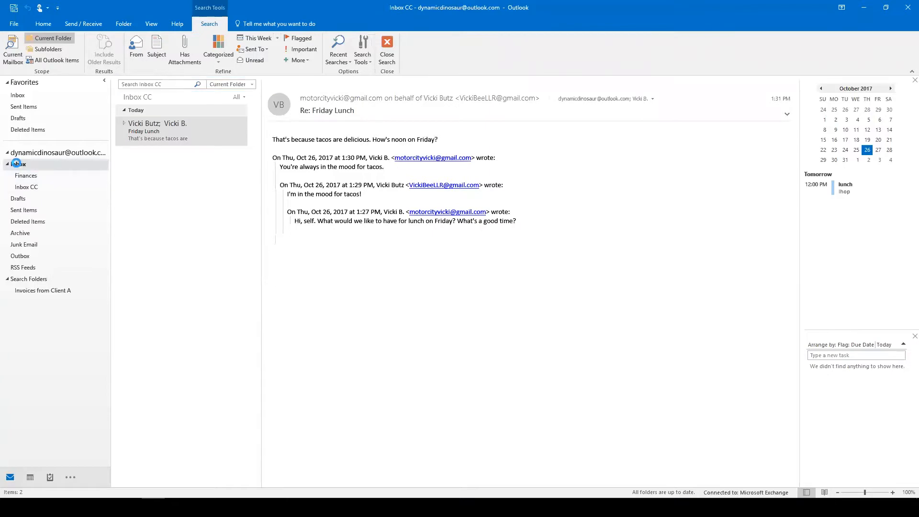
left_click(34, 187)
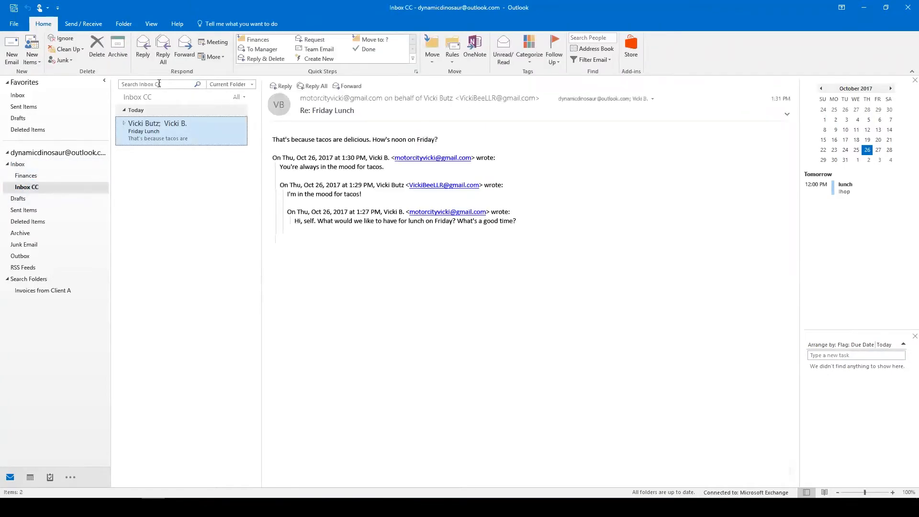
right_click(164, 86)
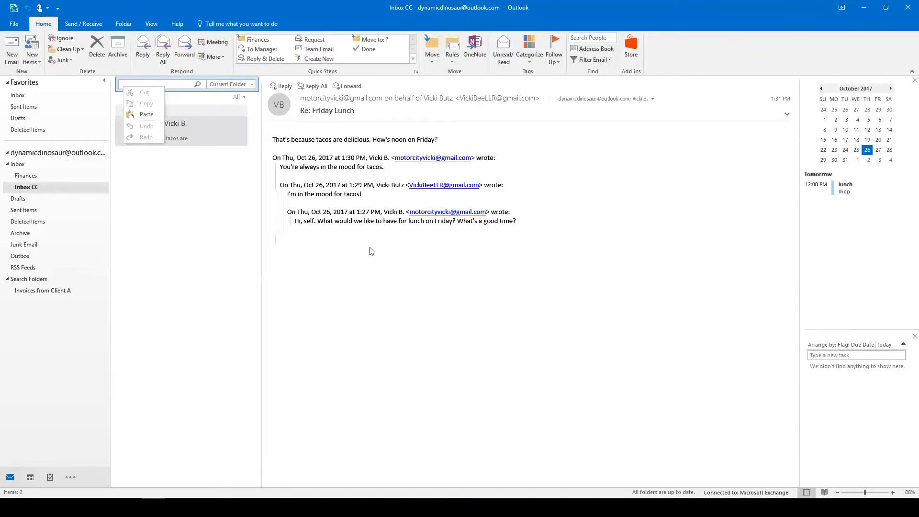
left_click(365, 301)
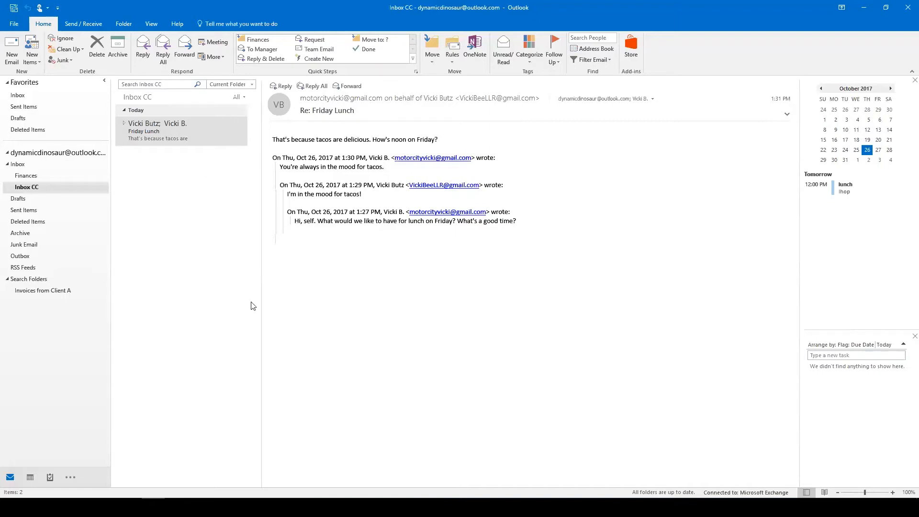
key("alt+Tab")
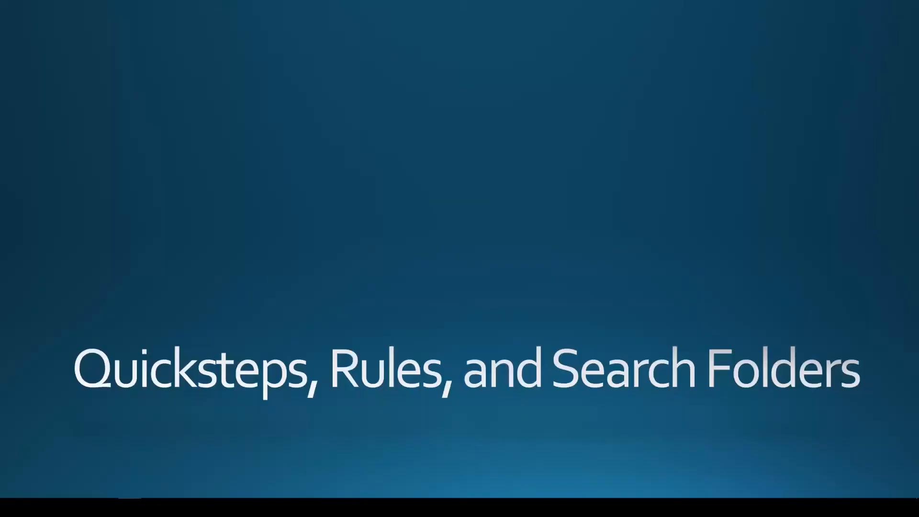
key("Right")
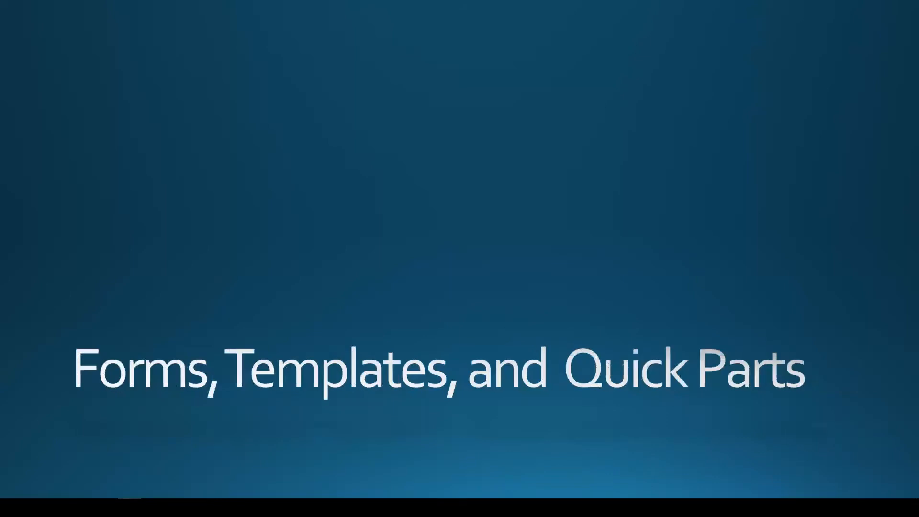
key("alt+Tab")
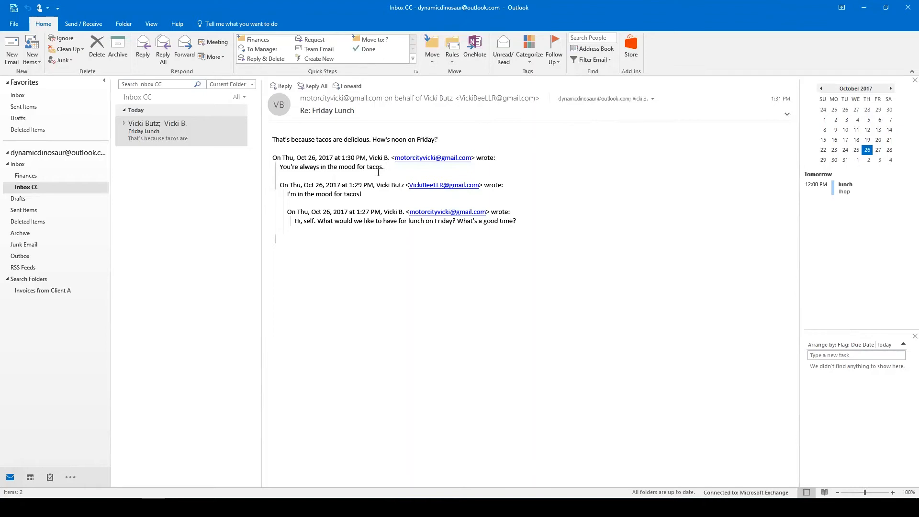
Select the Friday Lunch message and dismiss the shortcut menus on its text.
left_click(156, 135)
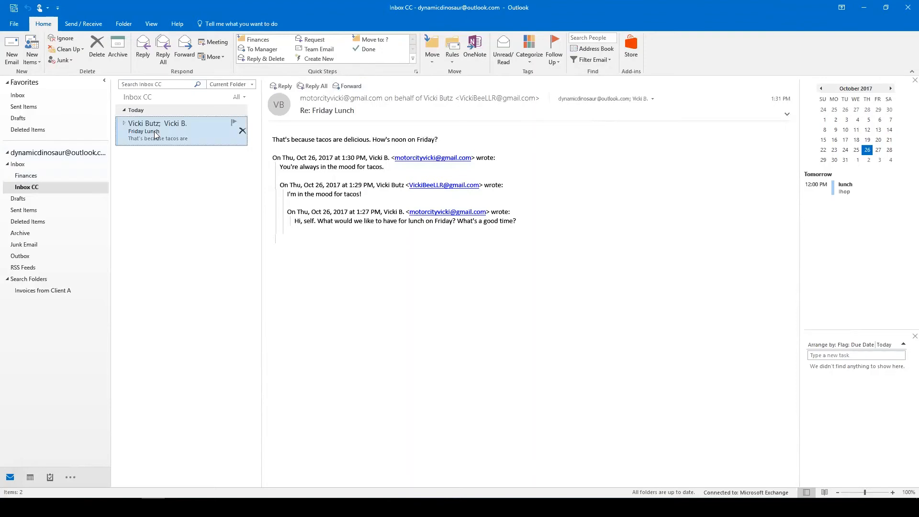
right_click(354, 218)
left_click(313, 212)
right_click(313, 212)
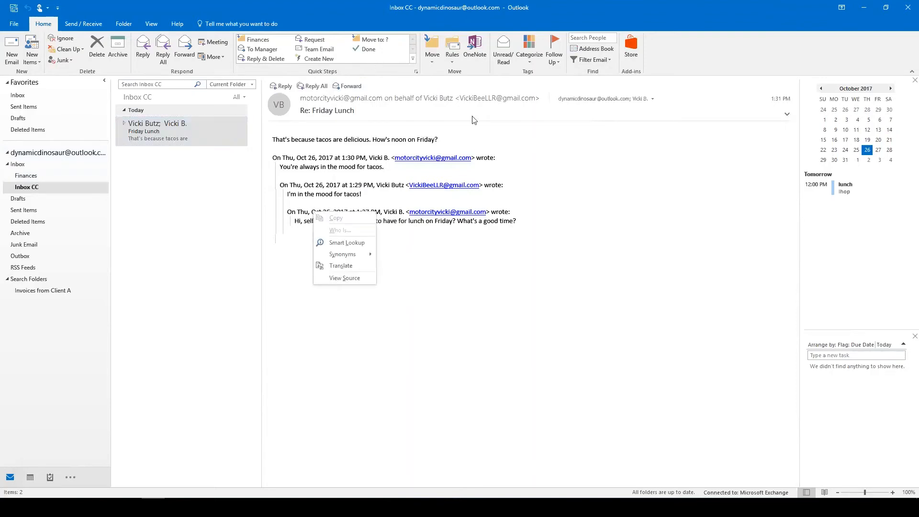
left_click(675, 58)
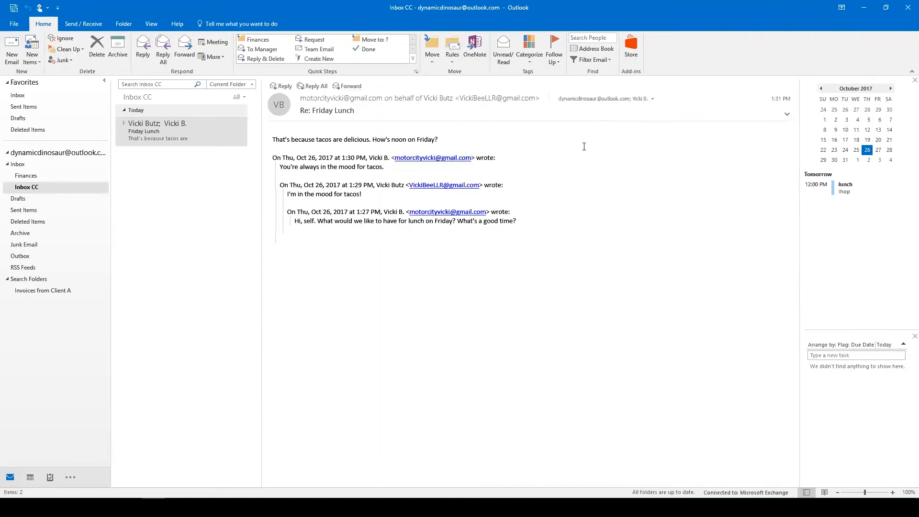
Start a new email with the subject 'Monthly Report'.
left_click(11, 51)
left_click(92, 196)
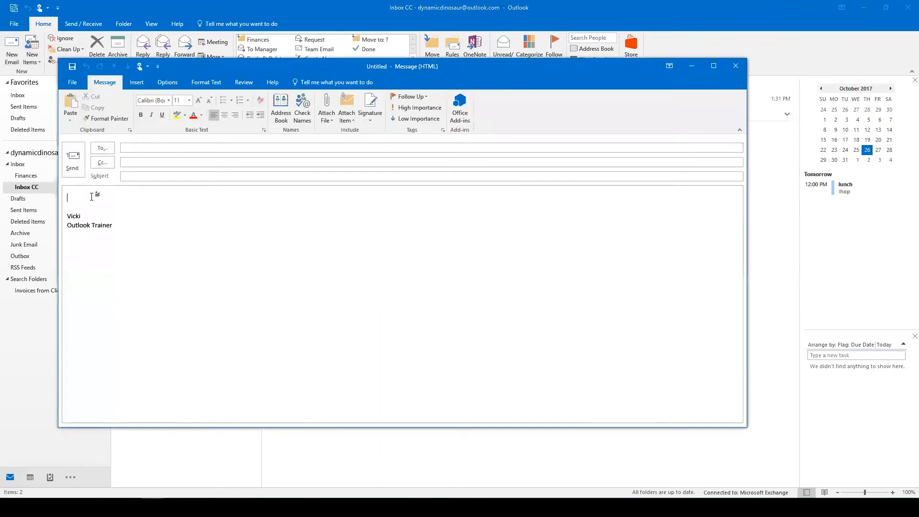
left_click(158, 176)
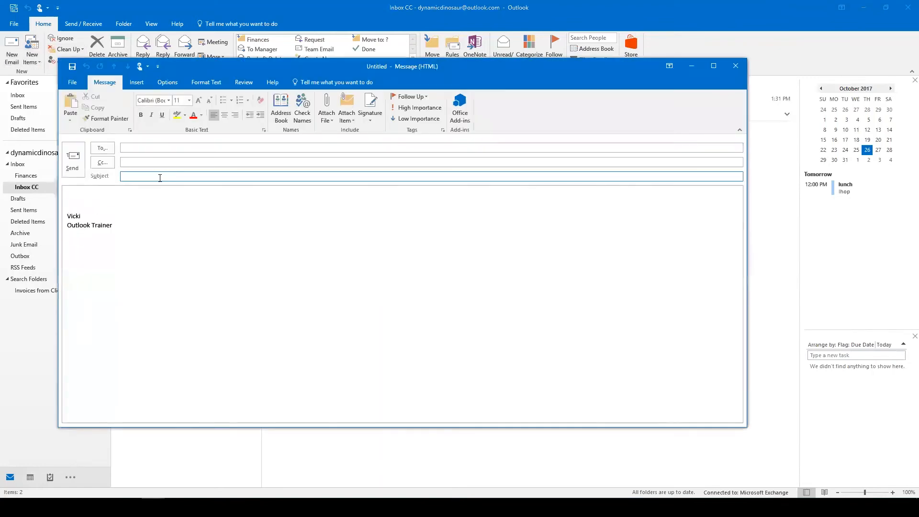
type("Monthly Report")
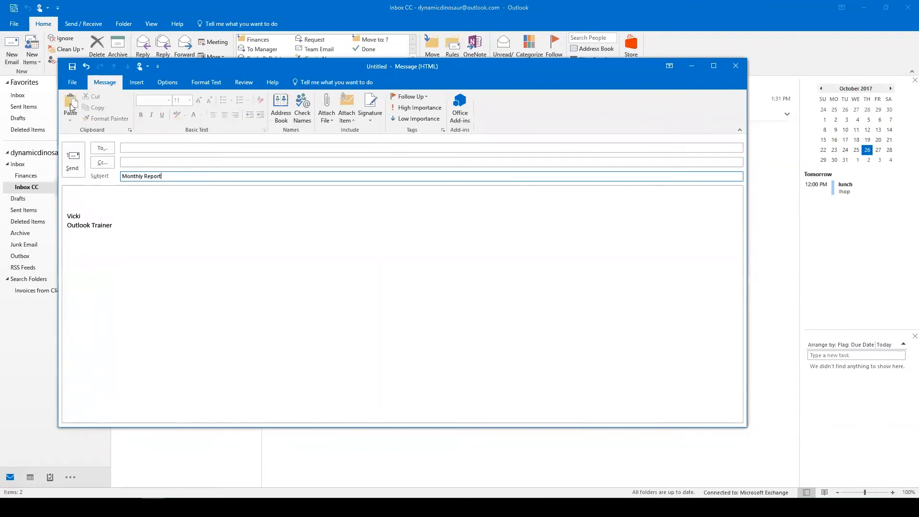
Write 'Month', 'Date', a blank line and 'Information, see spreadsheet' in the body.
left_click(91, 195)
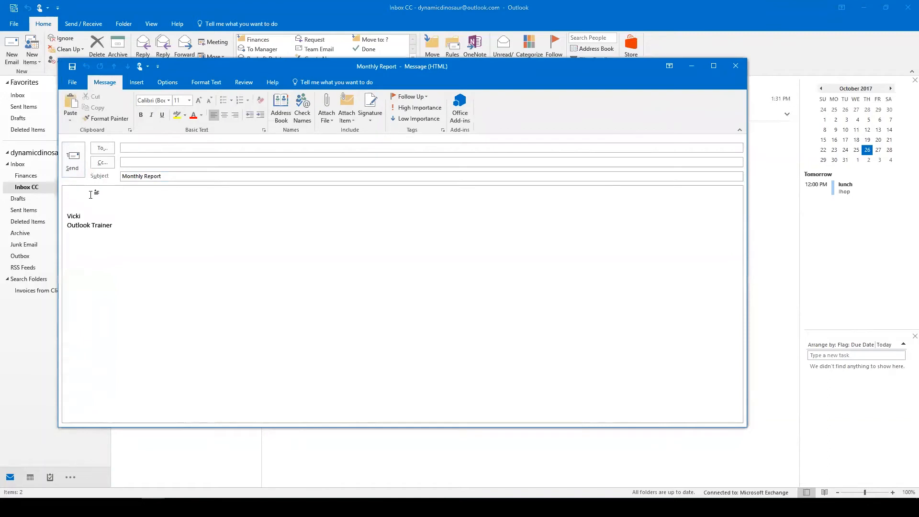
type("Month")
key("Return")
type("Date")
key("Return")
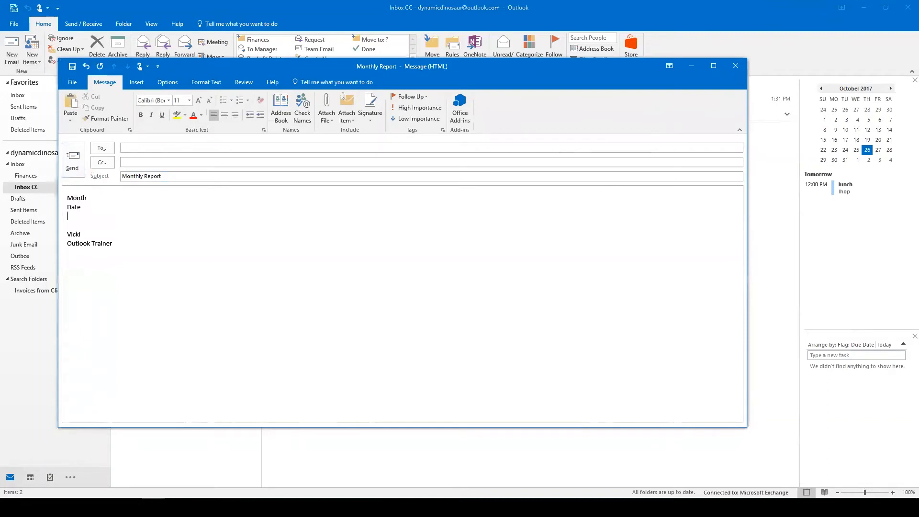
key("Return")
type("In")
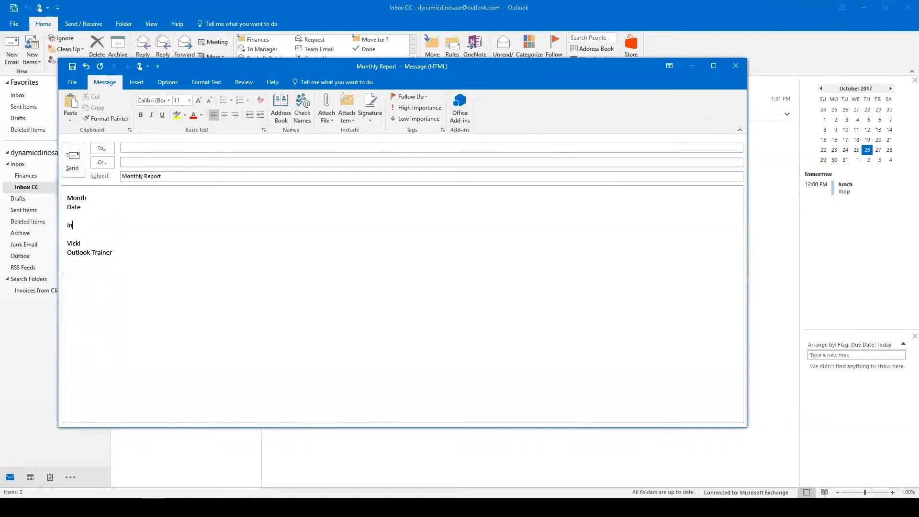
type("formation, see spreadsheet")
Begin saving the draft as a file with the HTML format selected.
left_click(71, 84)
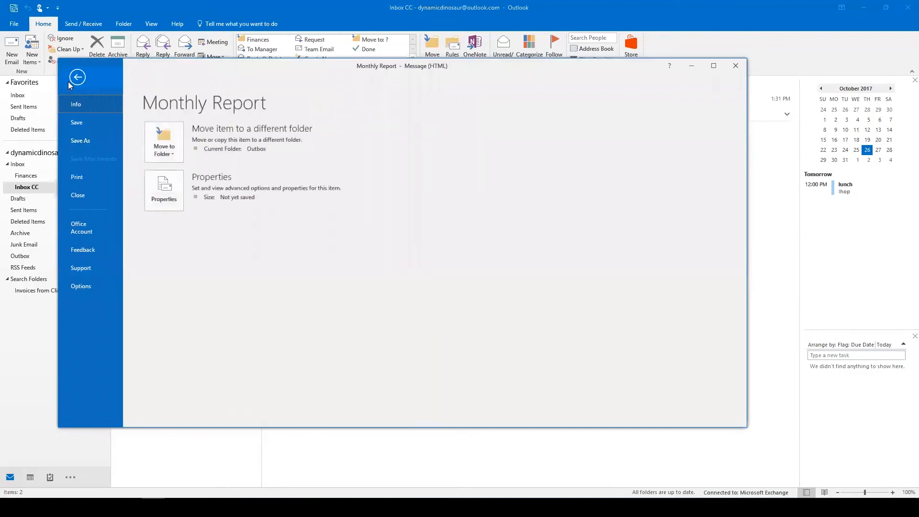
left_click(84, 139)
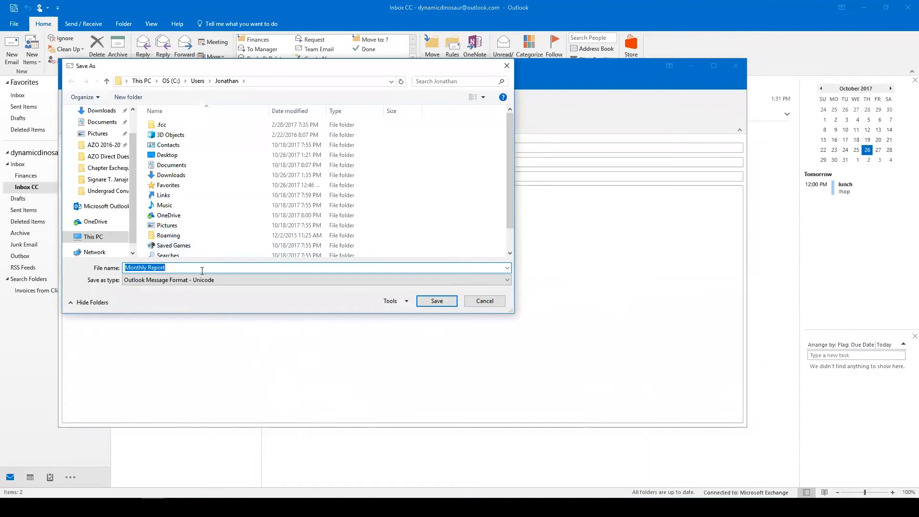
left_click(484, 281)
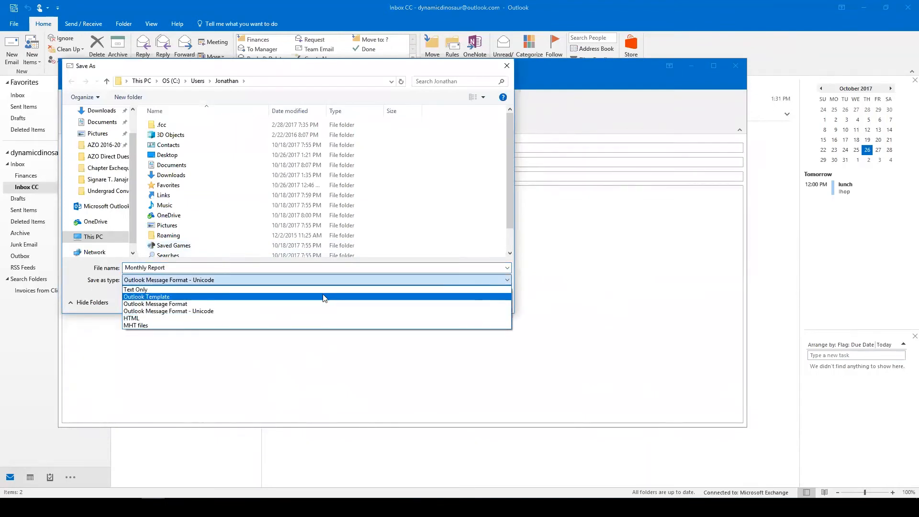
left_click(156, 317)
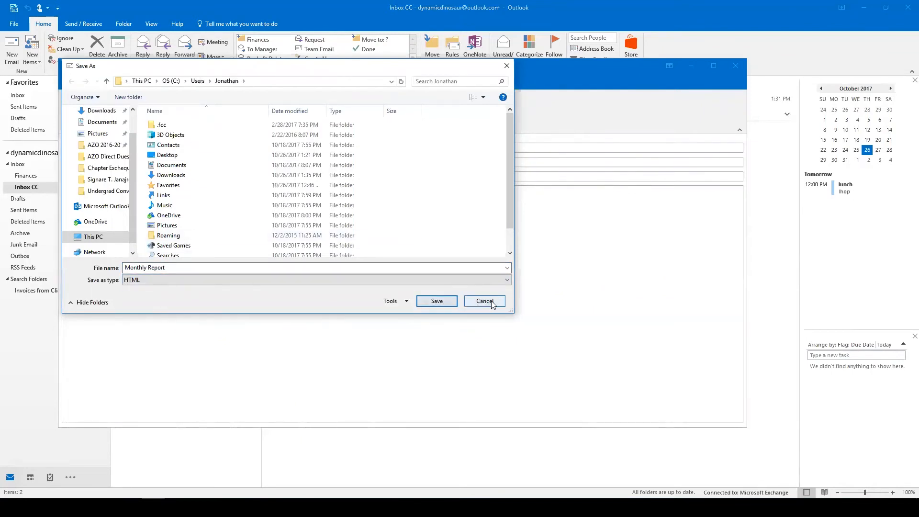
Cancel the file save and close the Monthly Report draft, discarding changes.
left_click(490, 302)
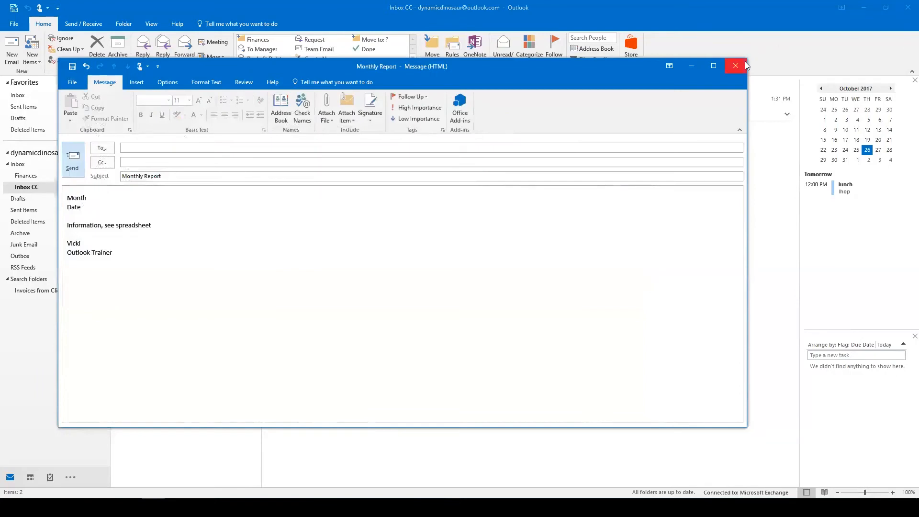
left_click(735, 68)
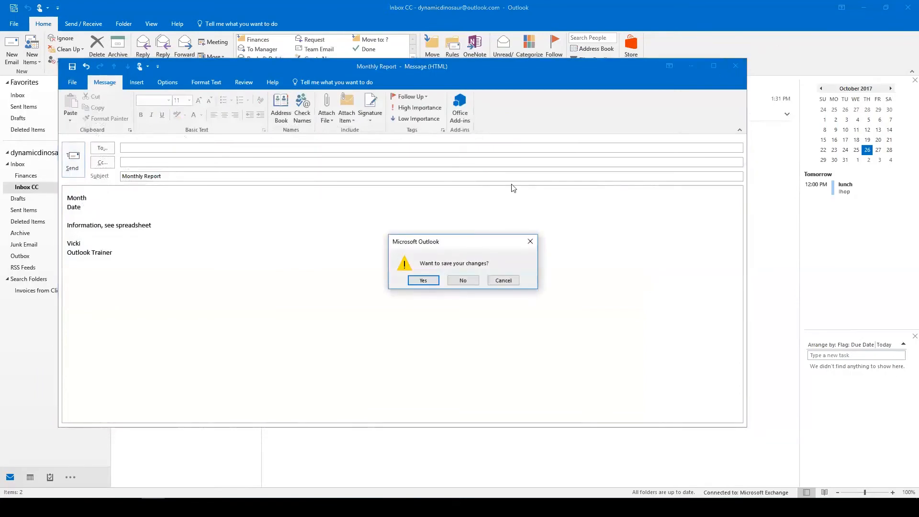
left_click(463, 280)
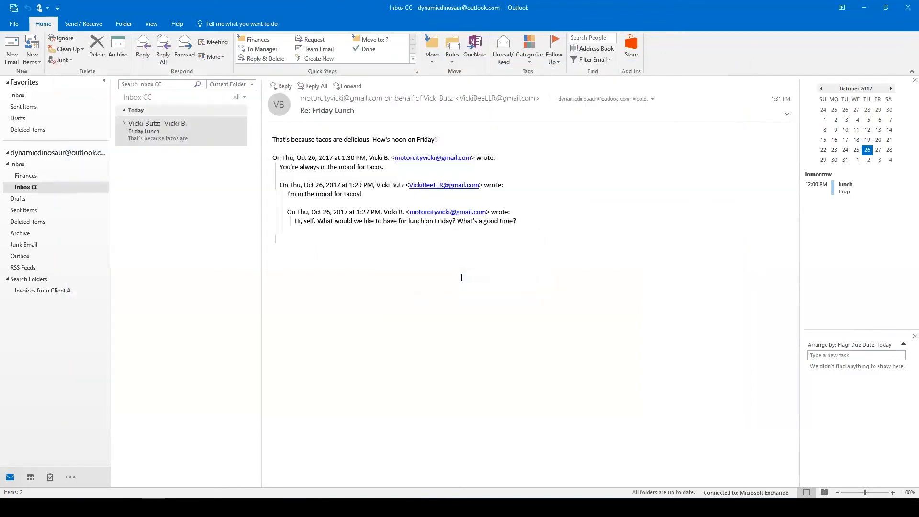